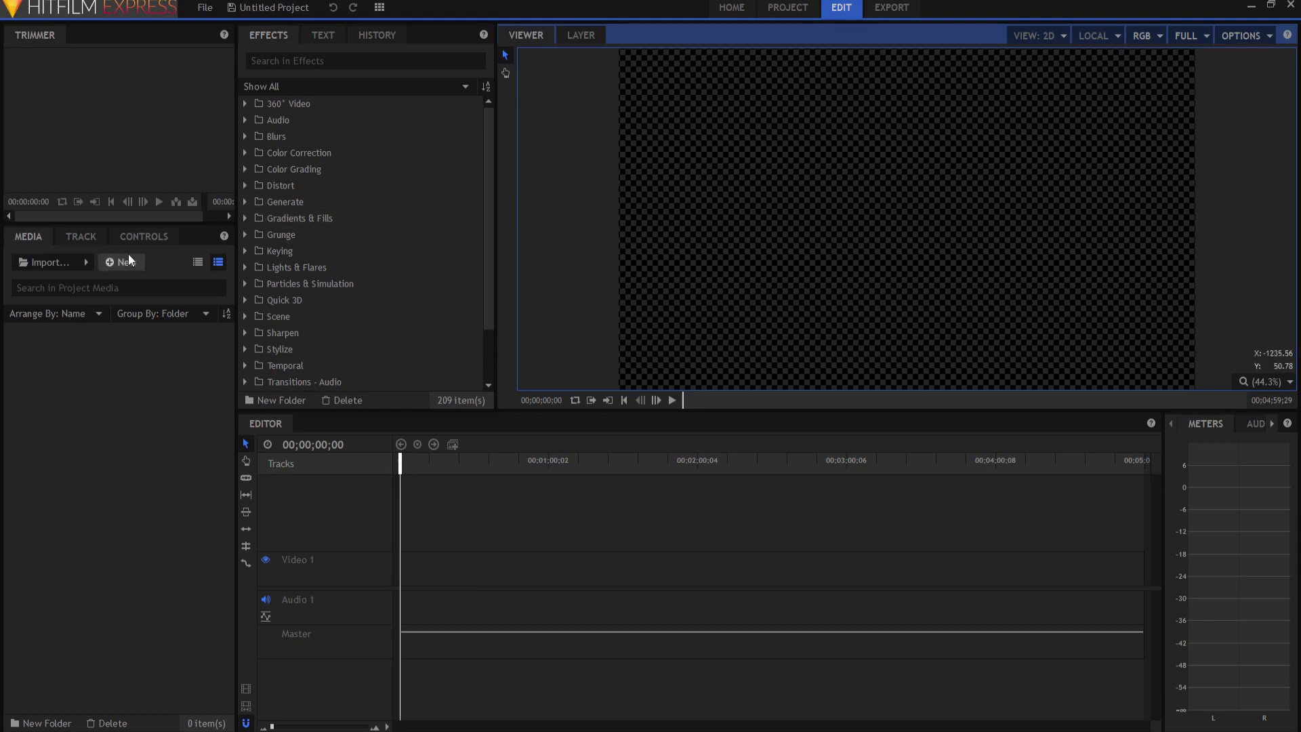
# Step: Open the About dialog from the HitFilm Express logo to see version and licence details
pyautogui.click(108, 8)
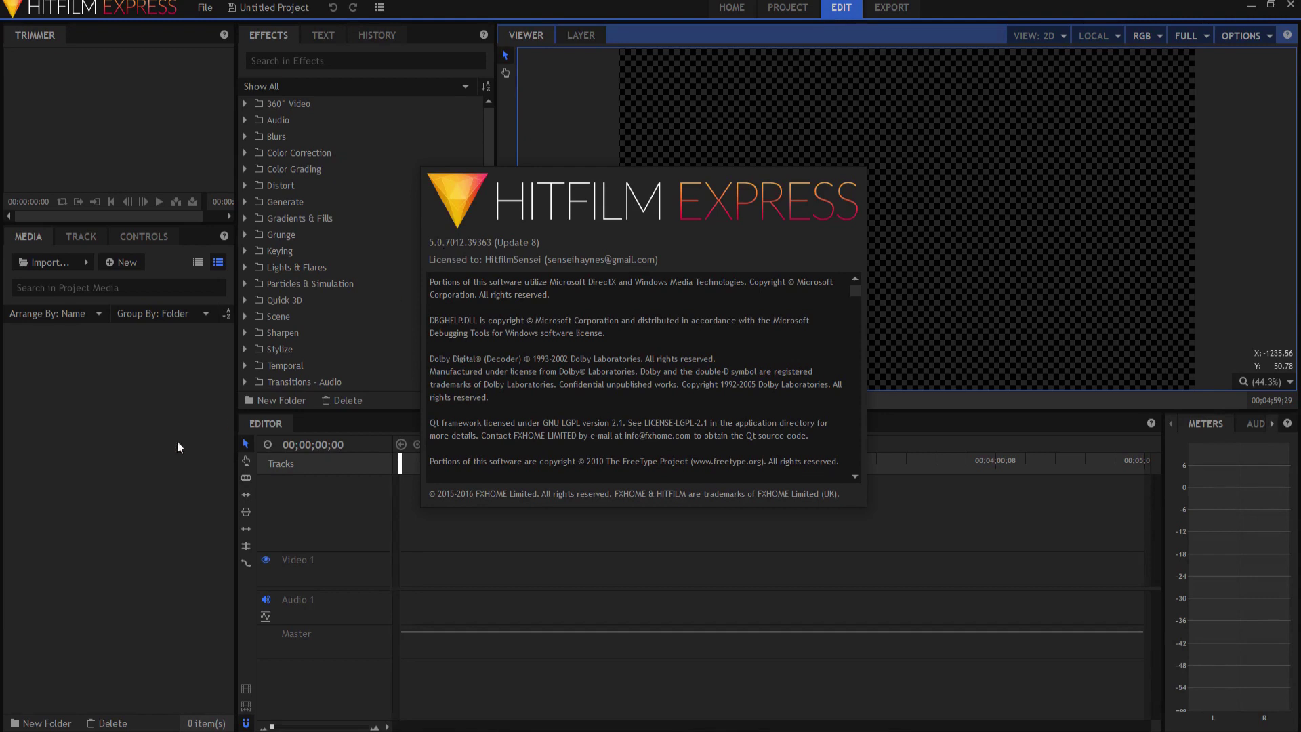
# Step: Dismiss the About window to return to the empty untitled project
pyautogui.click(123, 444)
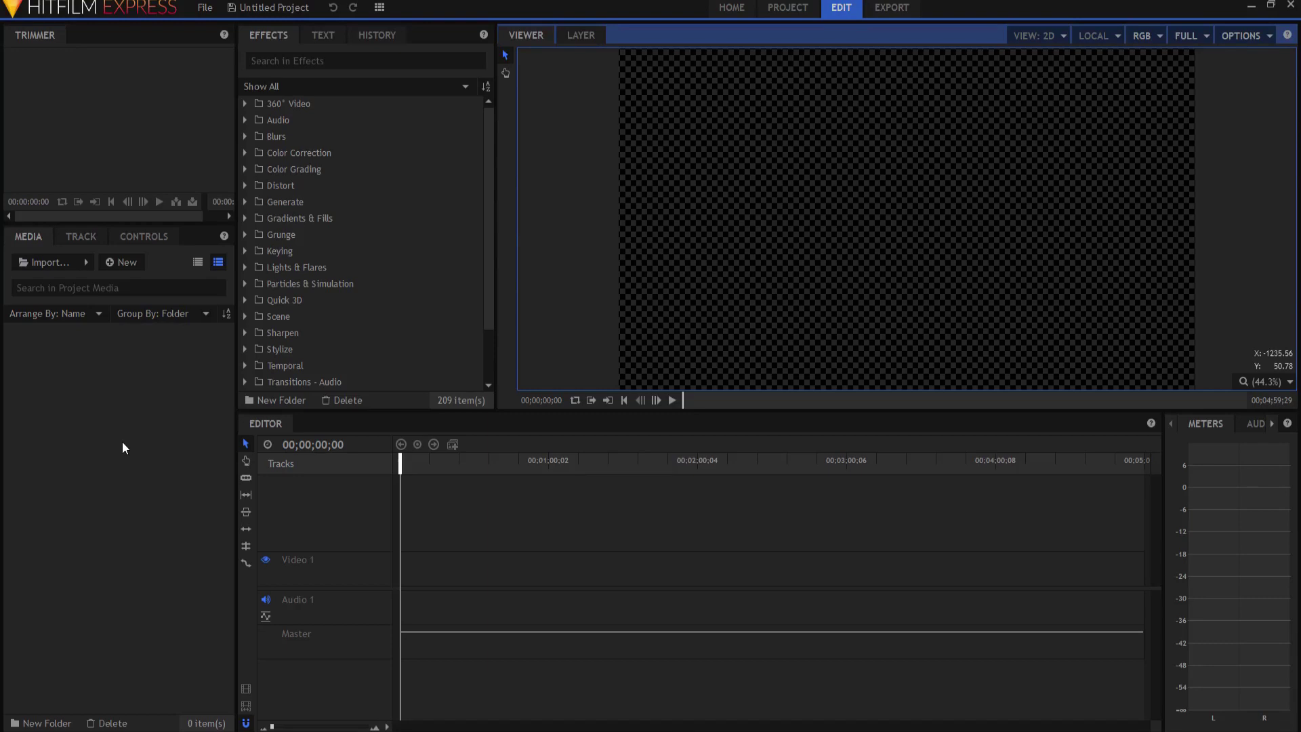
# Step: Create a new 10-second composite shot named 'Toy Car Rig'
pyautogui.click(123, 260)
pyautogui.click(139, 282)
pyautogui.click(632, 188)
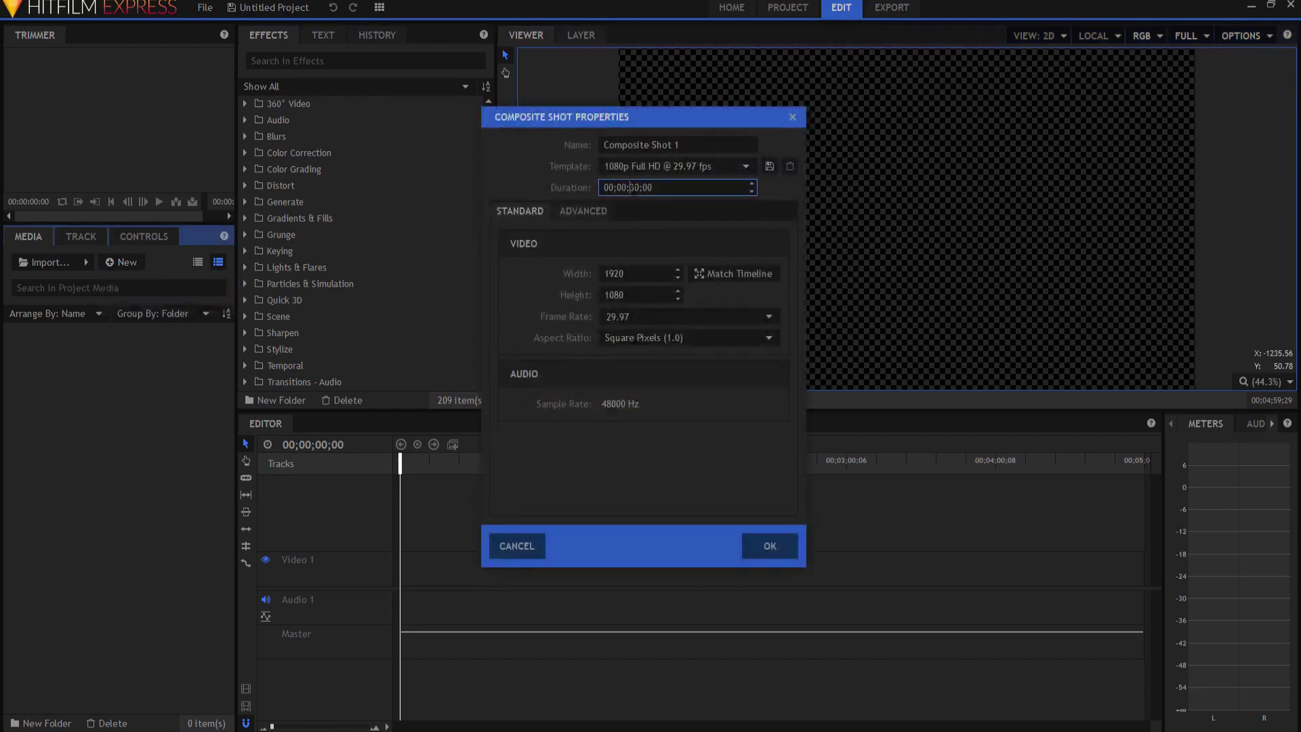
pyautogui.write('1')
pyautogui.click(603, 145)
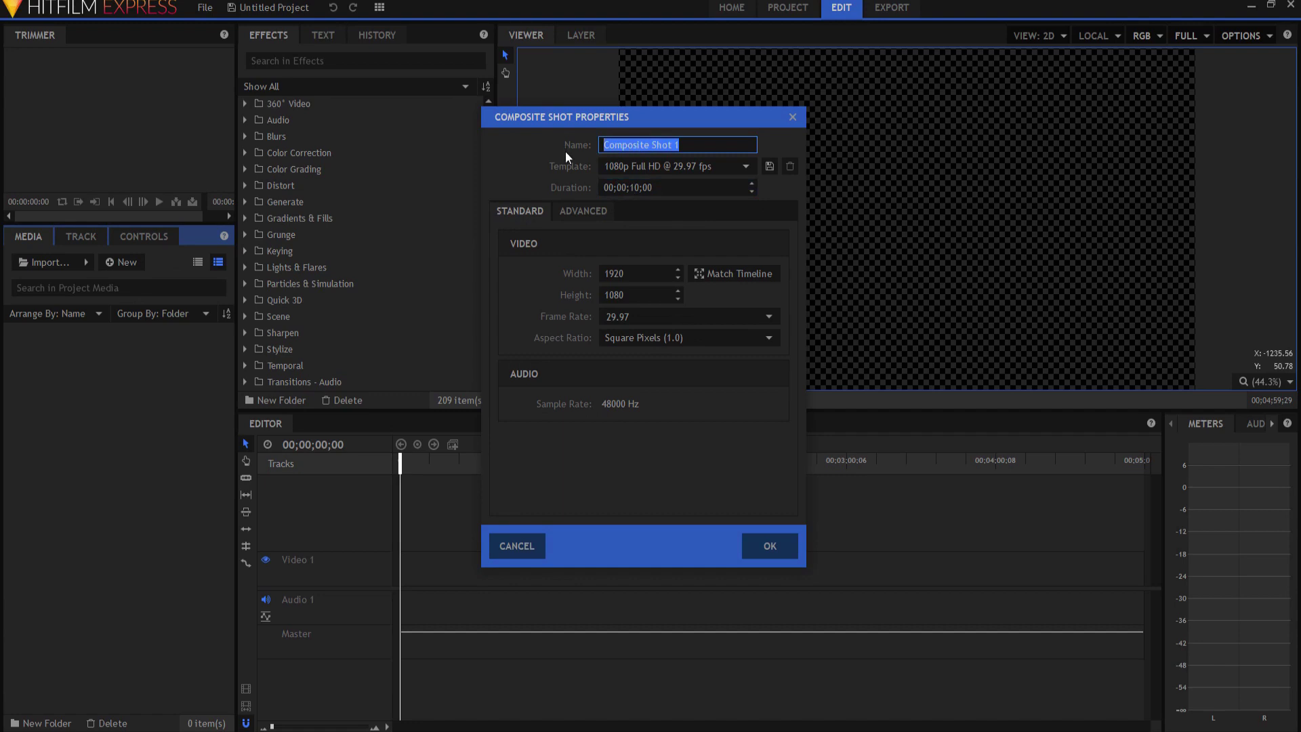
pyautogui.write('Car')
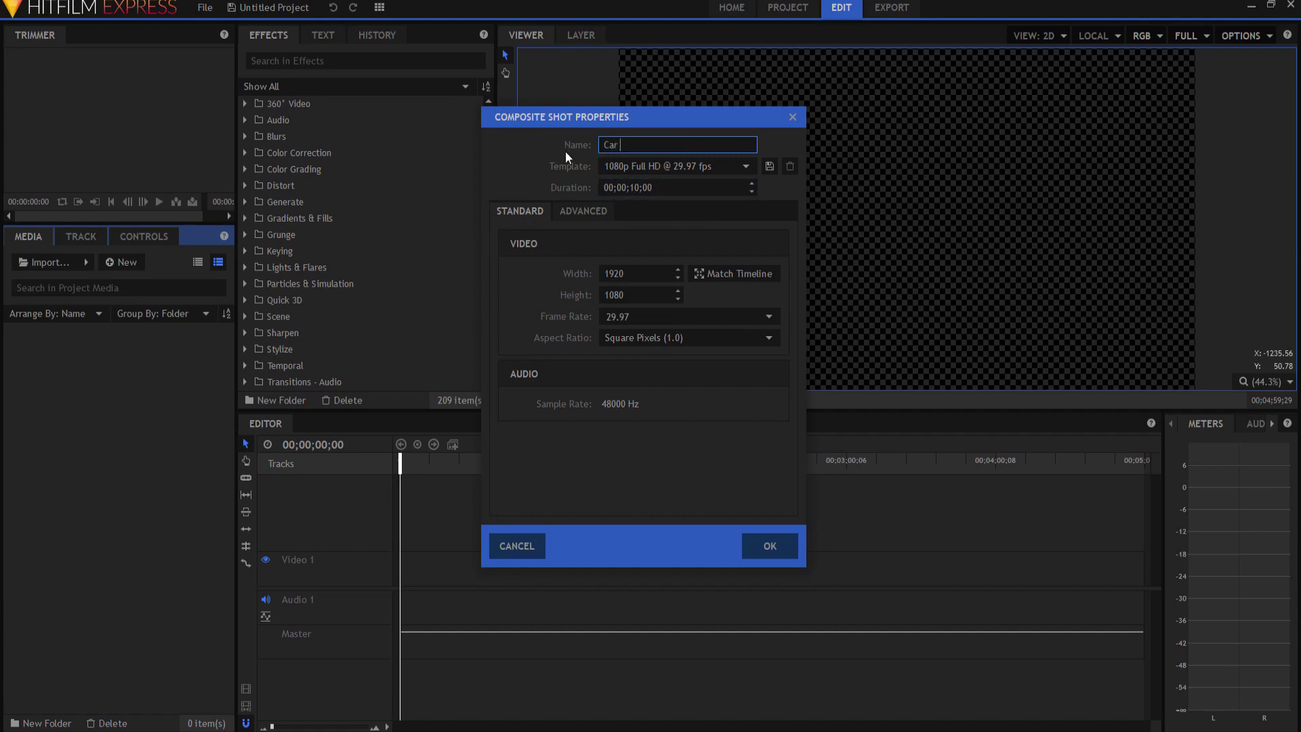
pyautogui.press('BackSpace')
pyautogui.press('BackSpace')
pyautogui.press('BackSpace')
pyautogui.press('BackSpace')
pyautogui.write('Toy Car Rig')
pyautogui.click(770, 545)
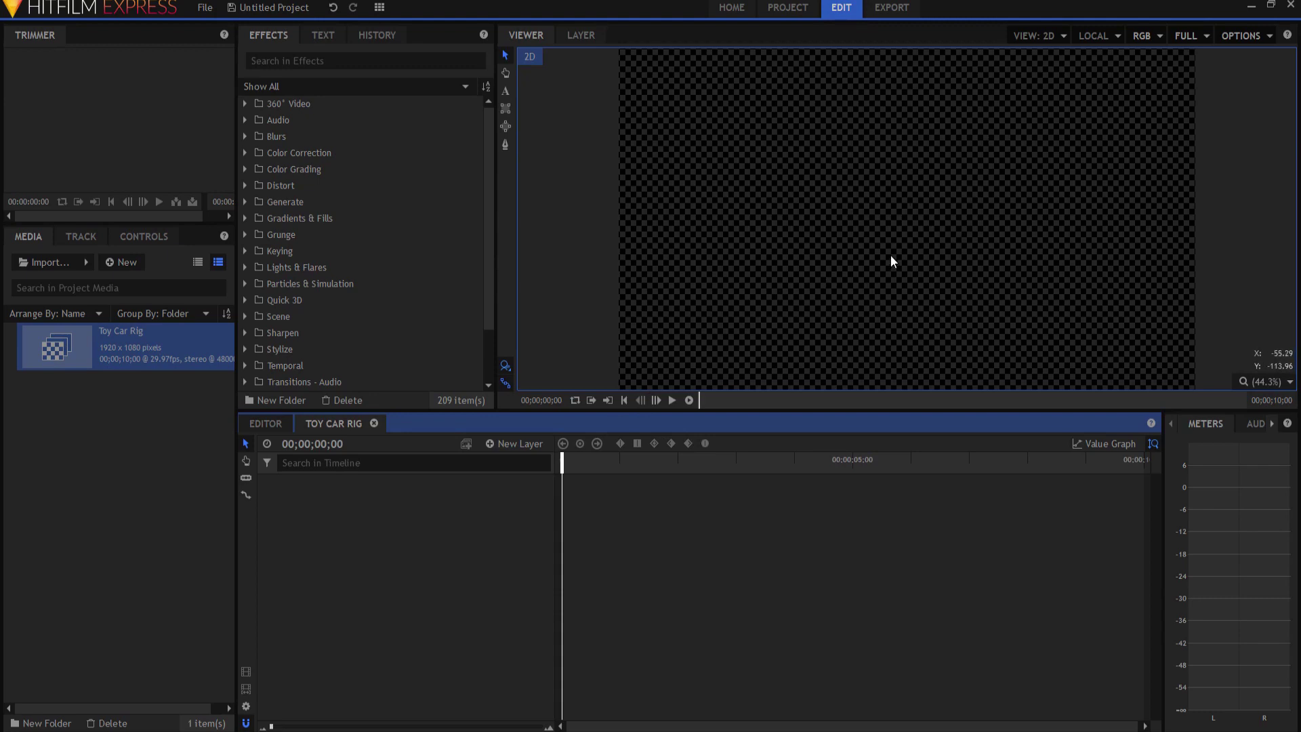
# Step: Add a camera layer and set its position to Y 200, Z 500
pyautogui.click(508, 444)
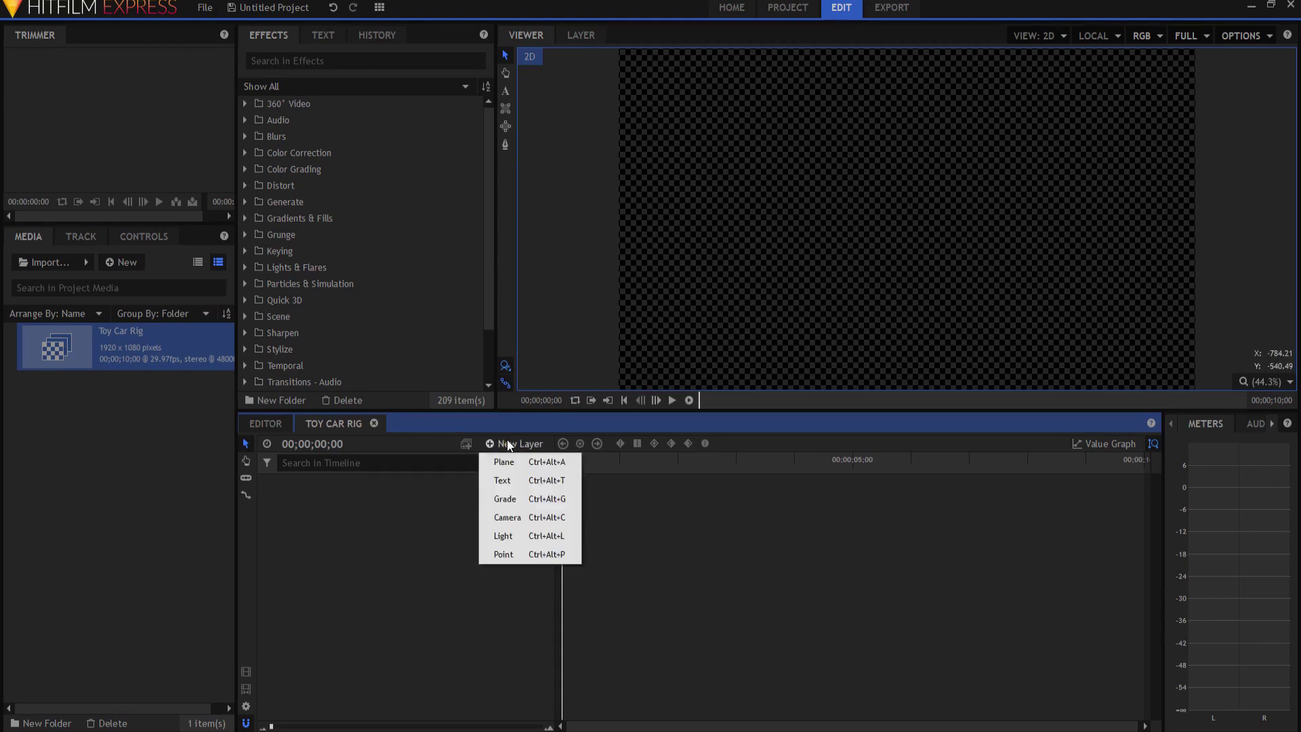
pyautogui.click(510, 516)
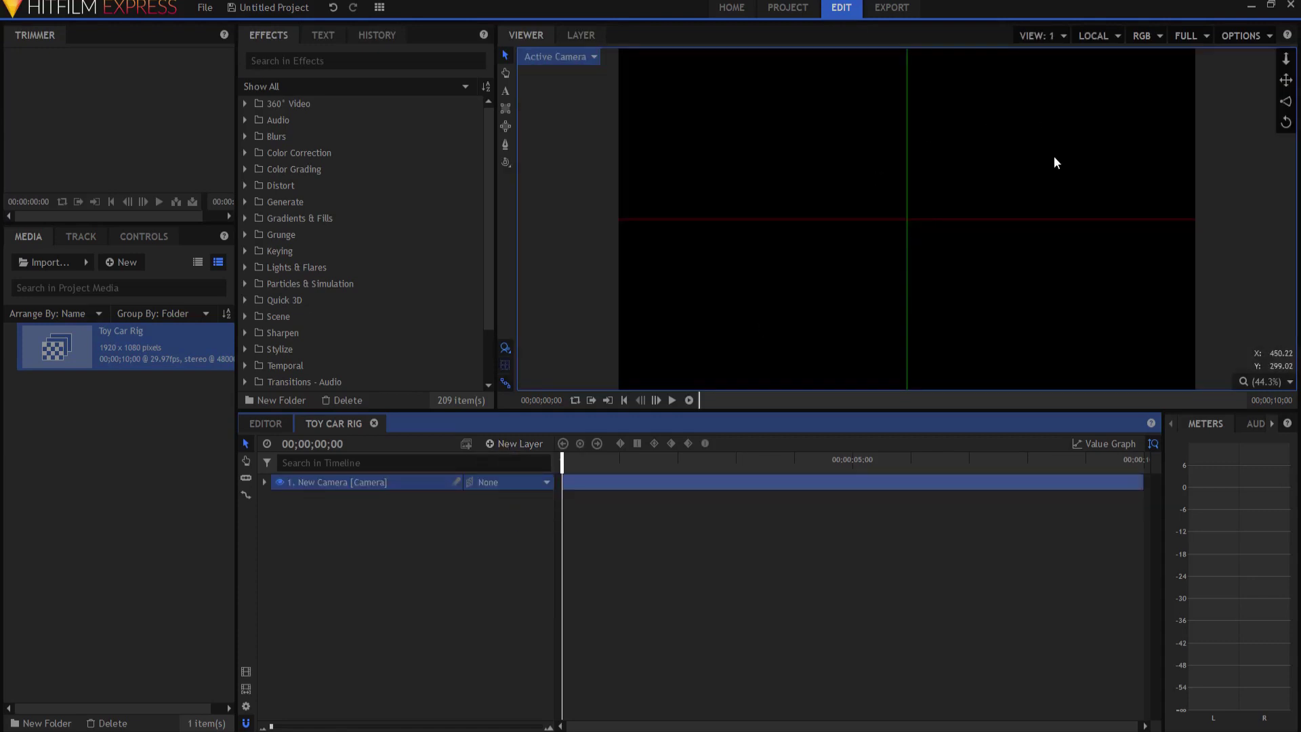
pyautogui.click(264, 482)
pyautogui.click(278, 516)
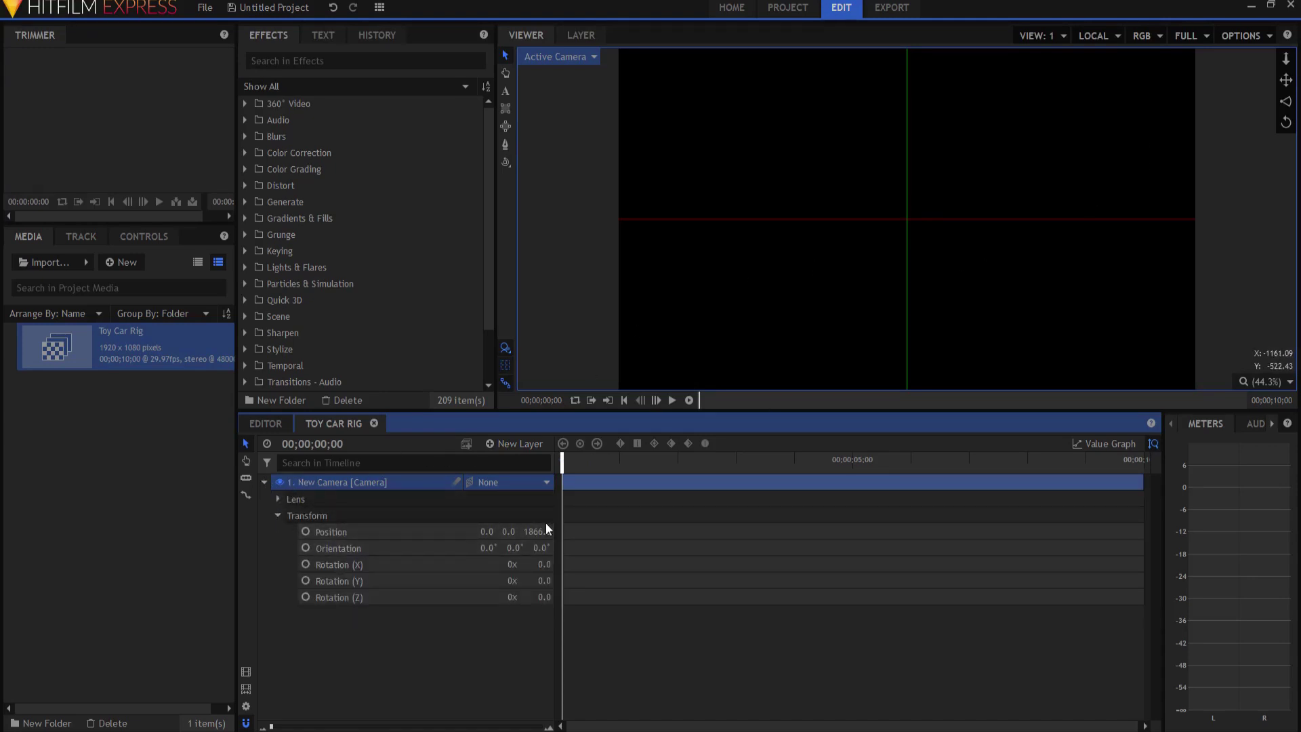
pyautogui.click(512, 532)
pyautogui.moveTo(511, 533); pyautogui.dragTo(559, 532)
pyautogui.click(504, 532)
pyautogui.write('200')
pyautogui.press('Return')
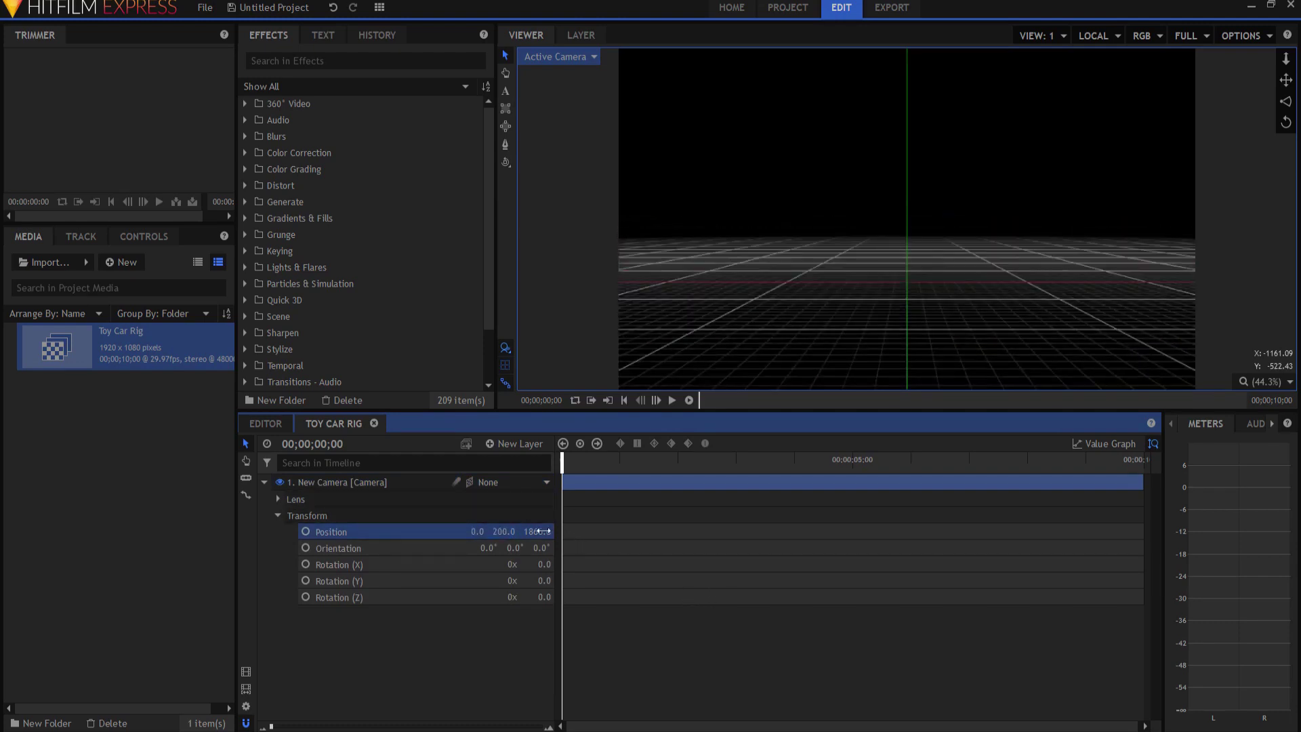
pyautogui.moveTo(542, 532); pyautogui.dragTo(515, 532)
pyautogui.click(534, 531)
pyautogui.write('500')
pyautogui.press('Return')
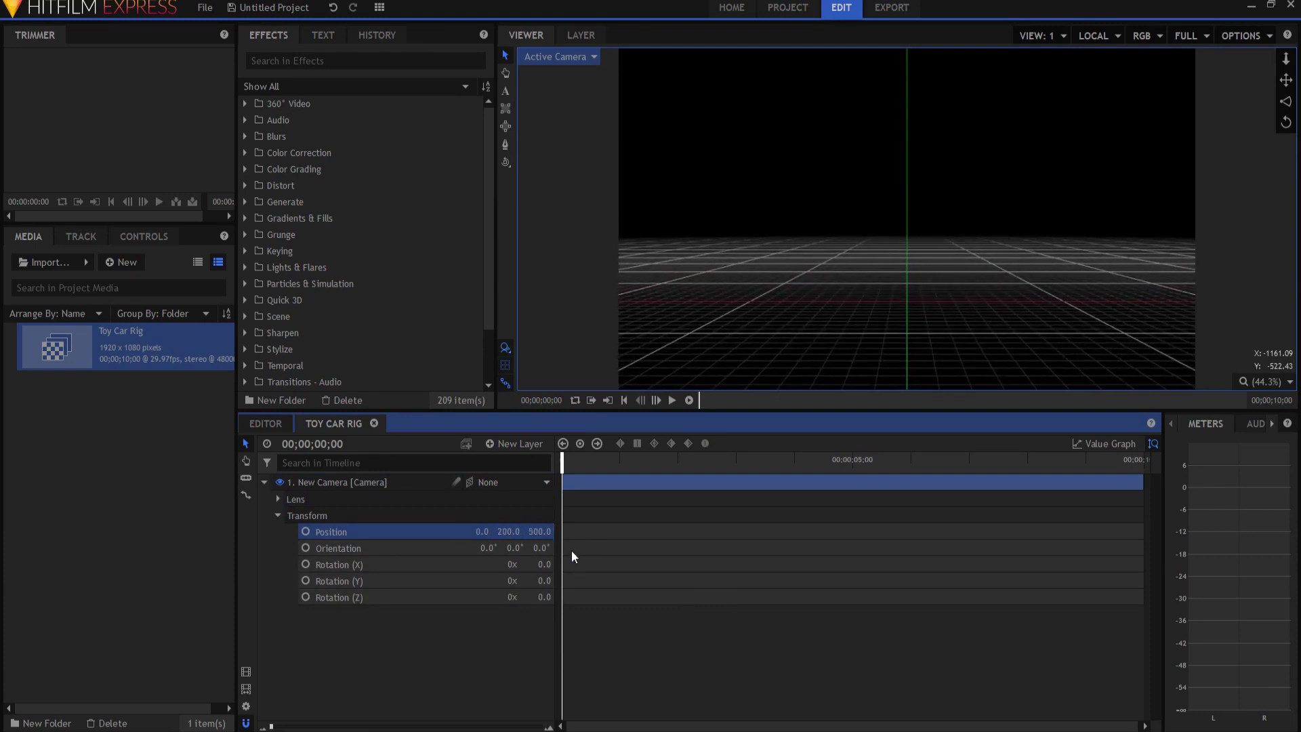
# Step: Tilt the camera 20 degrees on X and collapse its layer properties
pyautogui.moveTo(545, 564); pyautogui.dragTo(559, 563)
pyautogui.click(541, 564)
pyautogui.write('25')
pyautogui.press('Return')
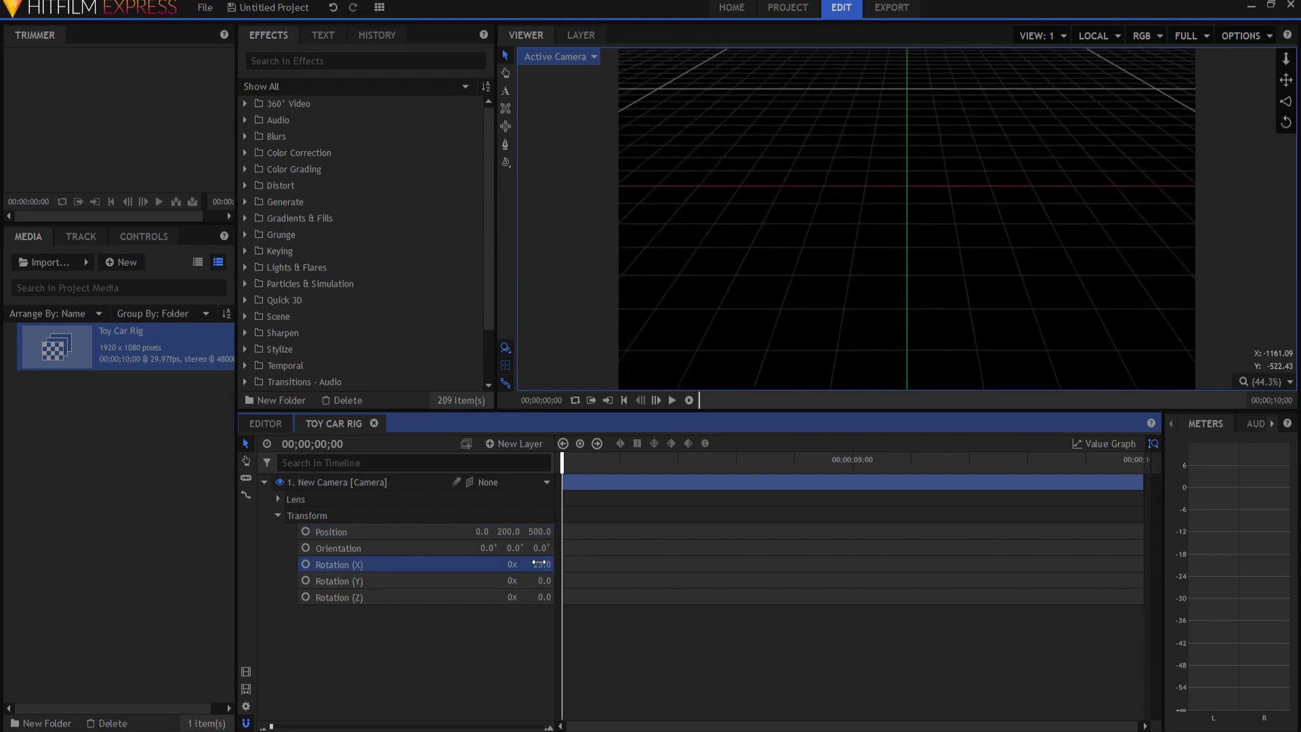
pyautogui.click(538, 564)
pyautogui.write('20')
pyautogui.press('Return')
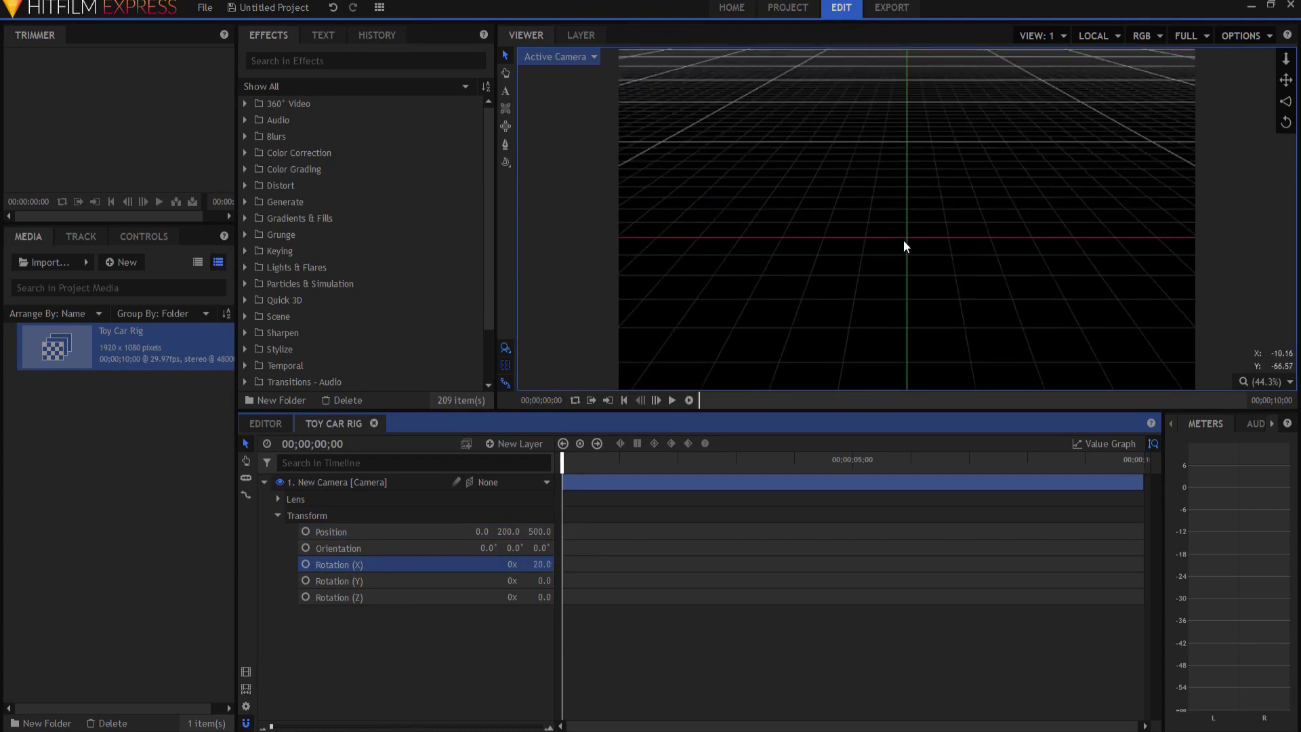
pyautogui.click(264, 482)
pyautogui.click(517, 444)
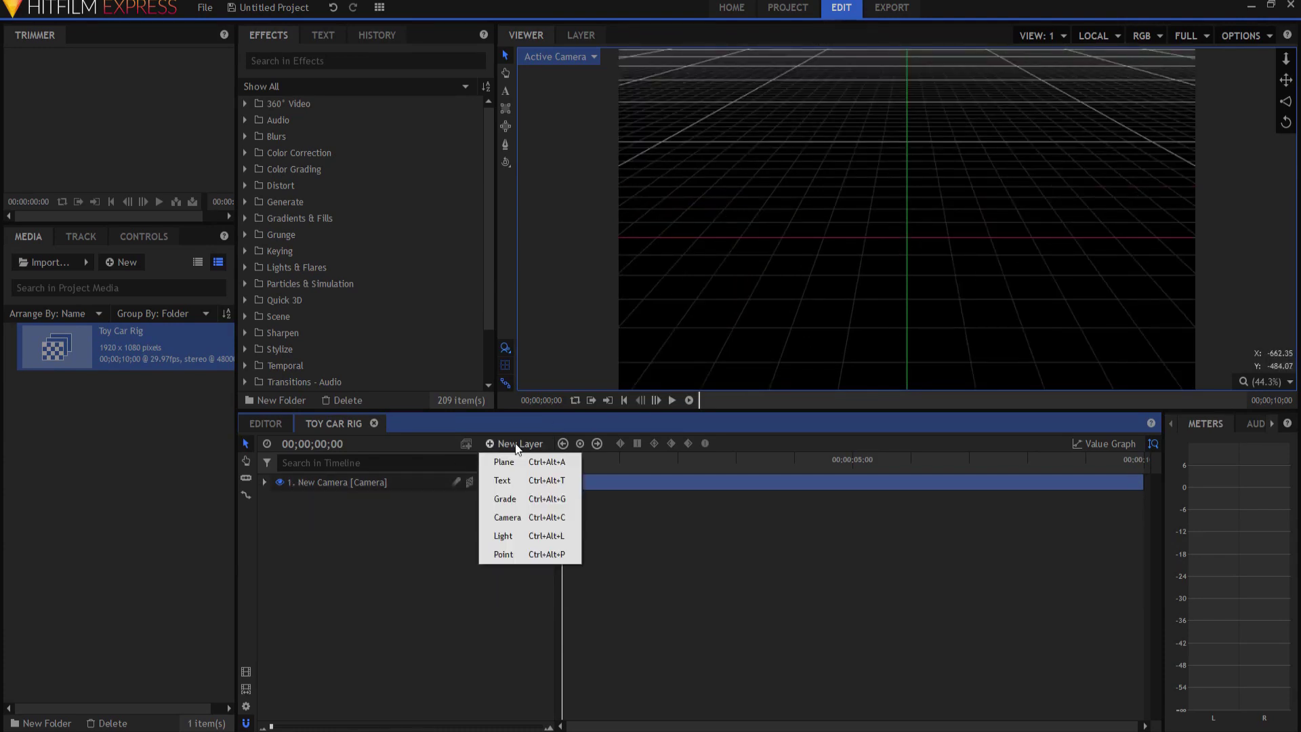
# Step: Add a point layer and name it 'Camera Control'
pyautogui.click(514, 554)
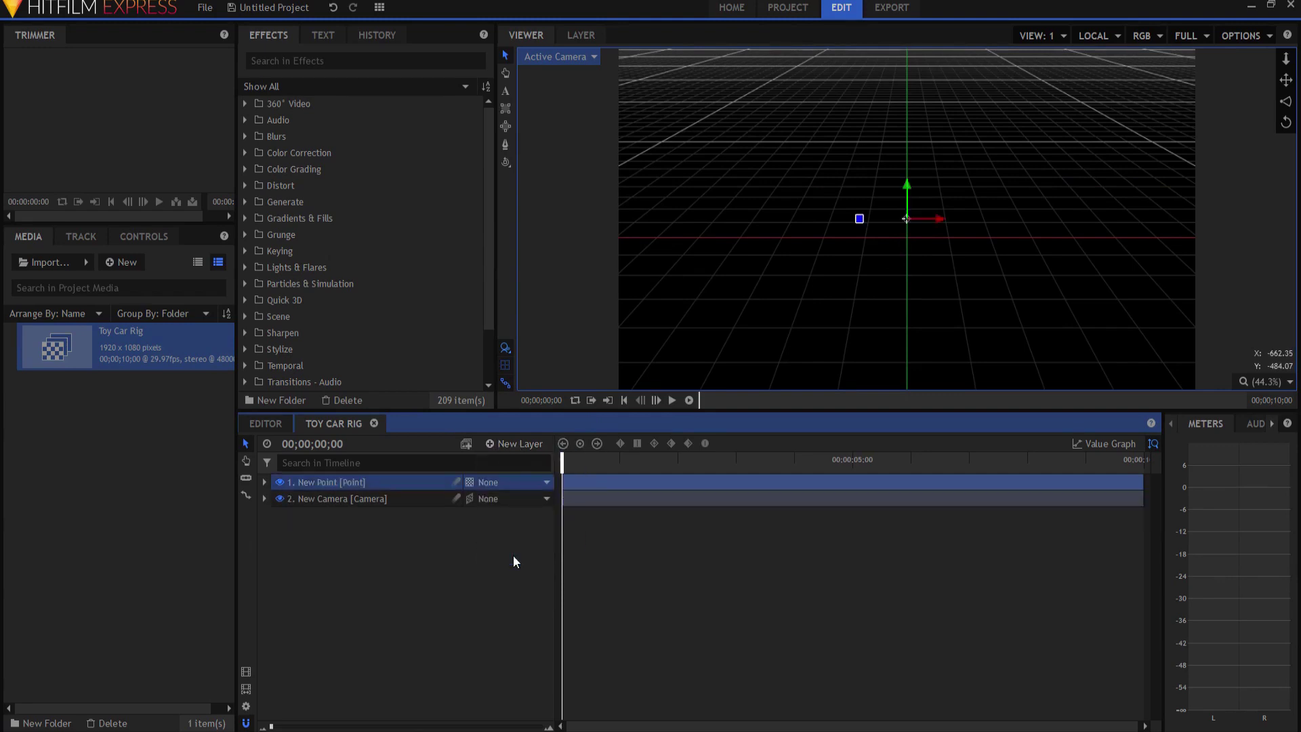
pyautogui.click(470, 483)
pyautogui.click(486, 515)
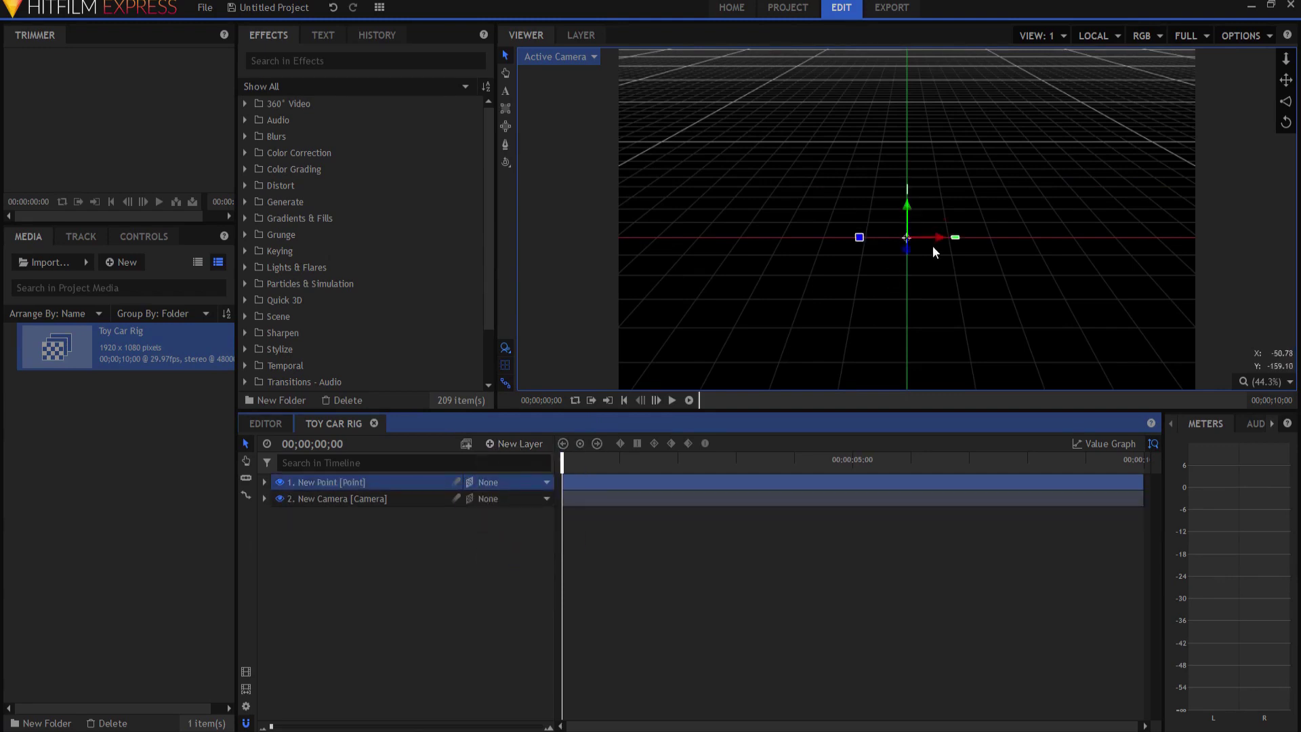
pyautogui.doubleClick(327, 480)
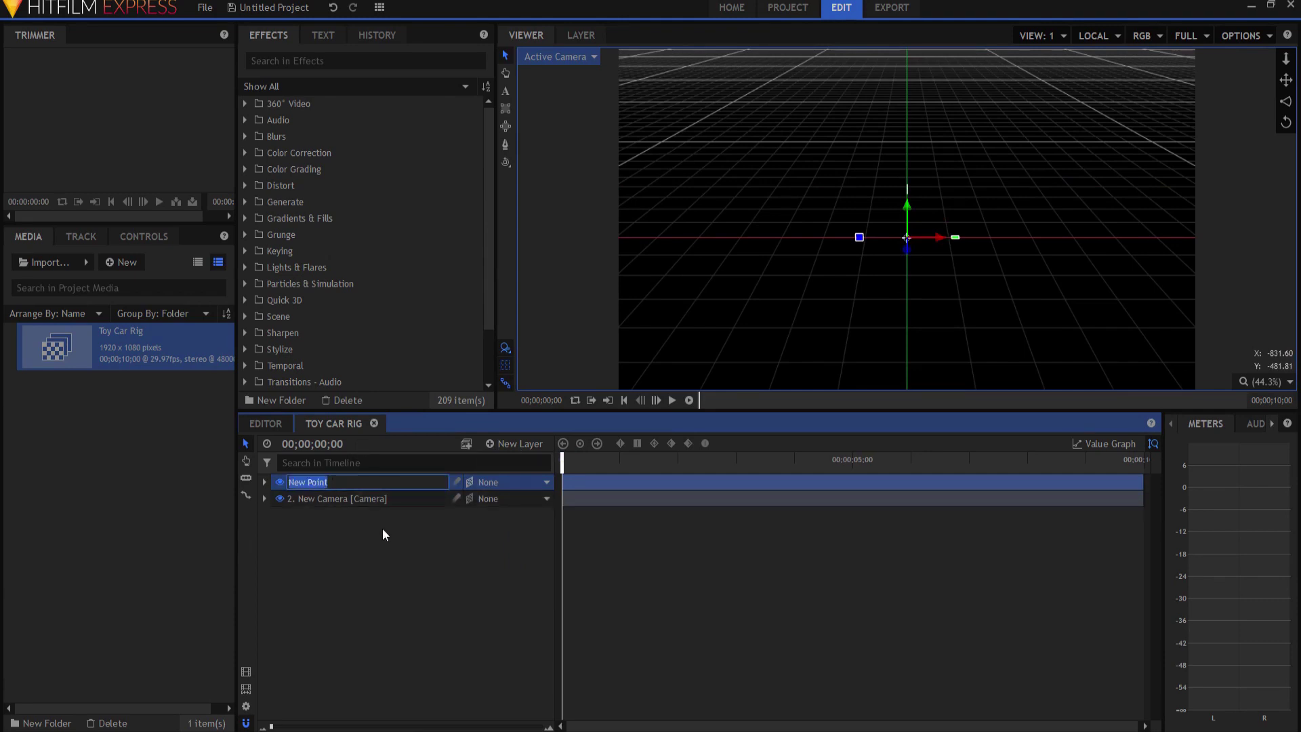
pyautogui.write('Camera Control')
pyautogui.press('Return')
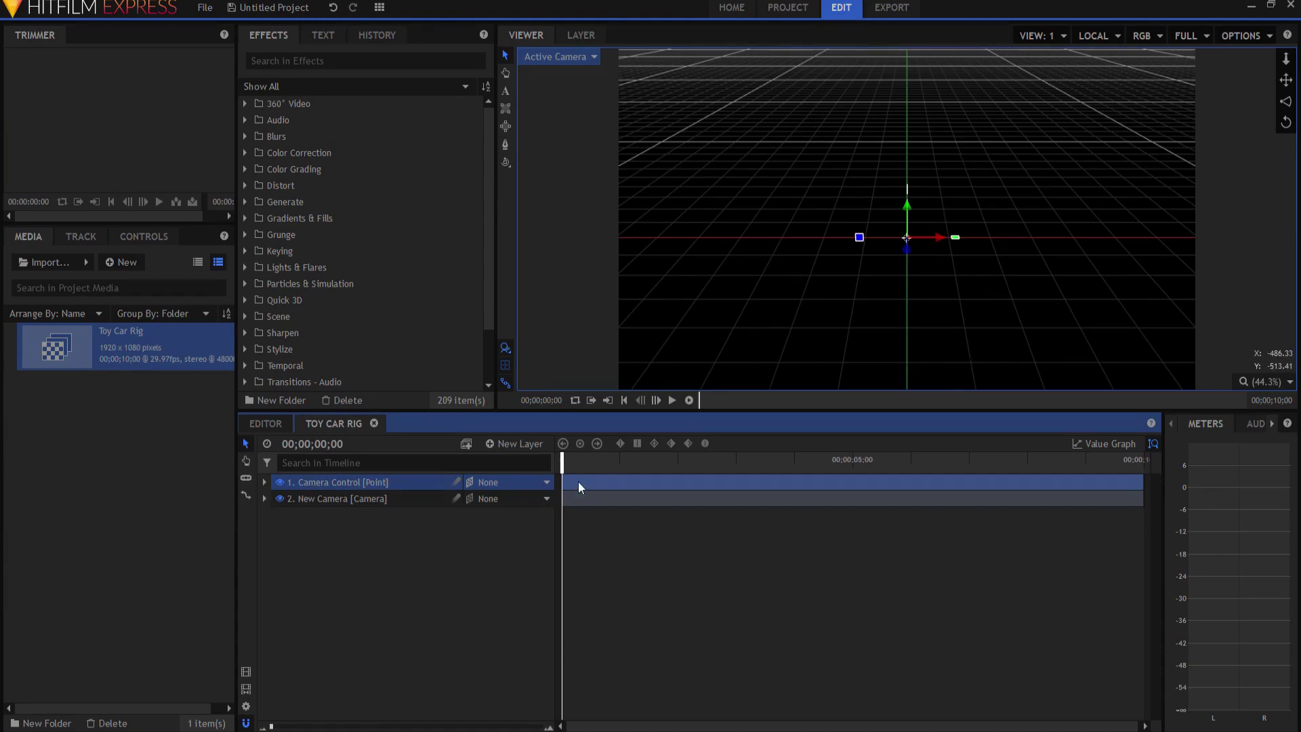
# Step: Make Camera Control the camera's parent and expand Camera Control's transform properties
pyautogui.click(360, 498)
pyautogui.click(507, 498)
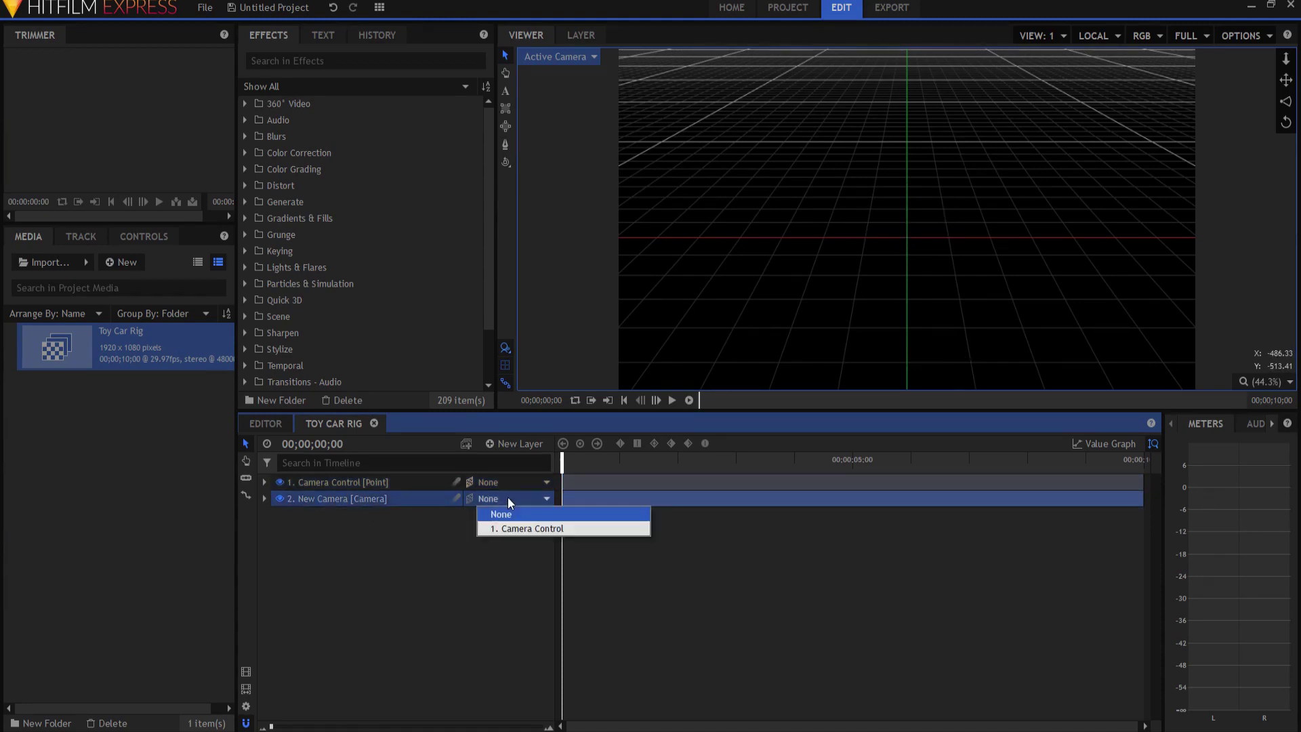
pyautogui.click(518, 528)
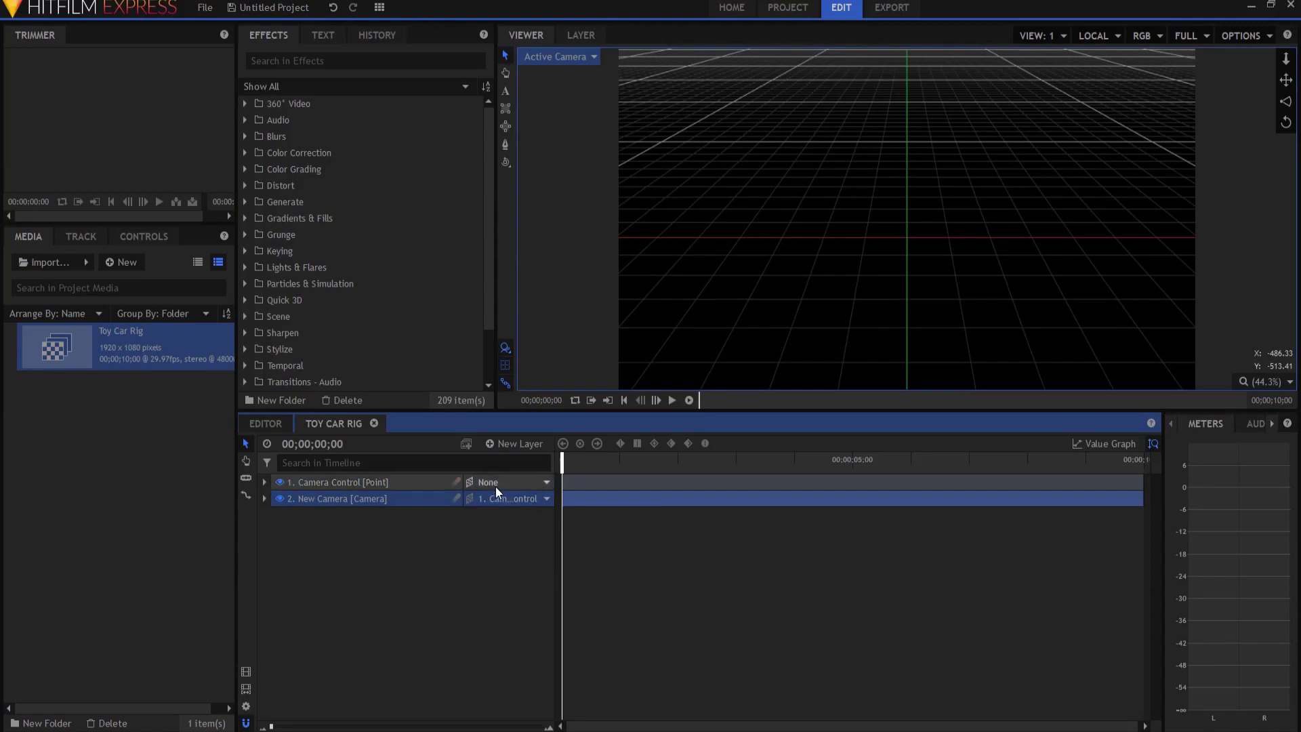
pyautogui.click(315, 482)
pyautogui.click(264, 481)
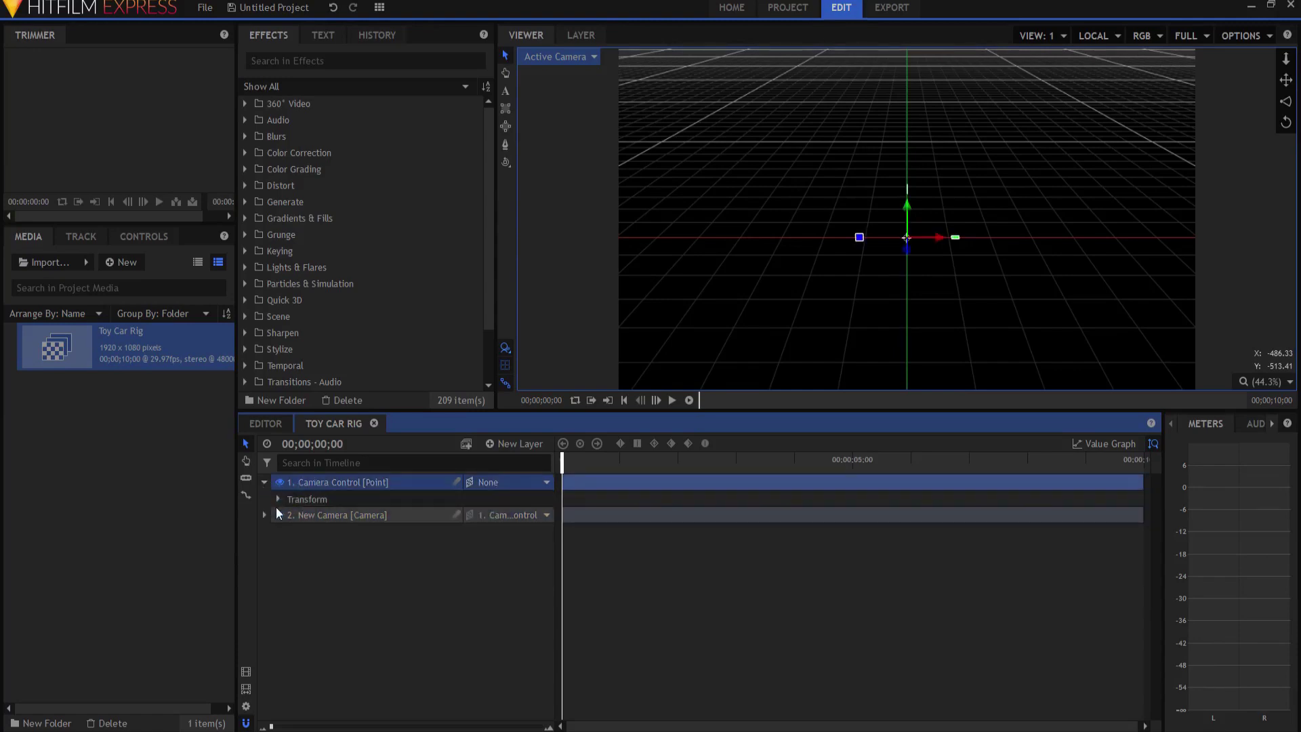
pyautogui.click(277, 498)
pyautogui.moveTo(542, 596); pyautogui.dragTo(537, 602)
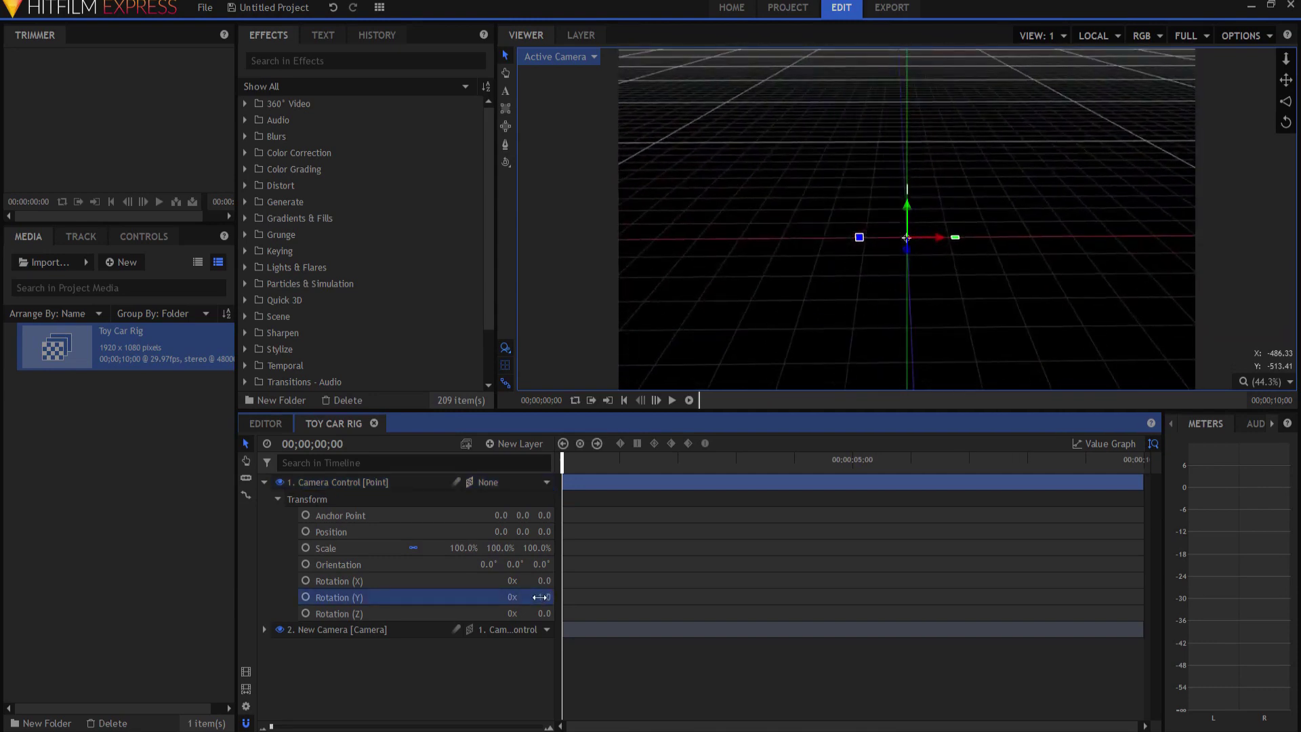
pyautogui.hotkey('ctrl', 'z')
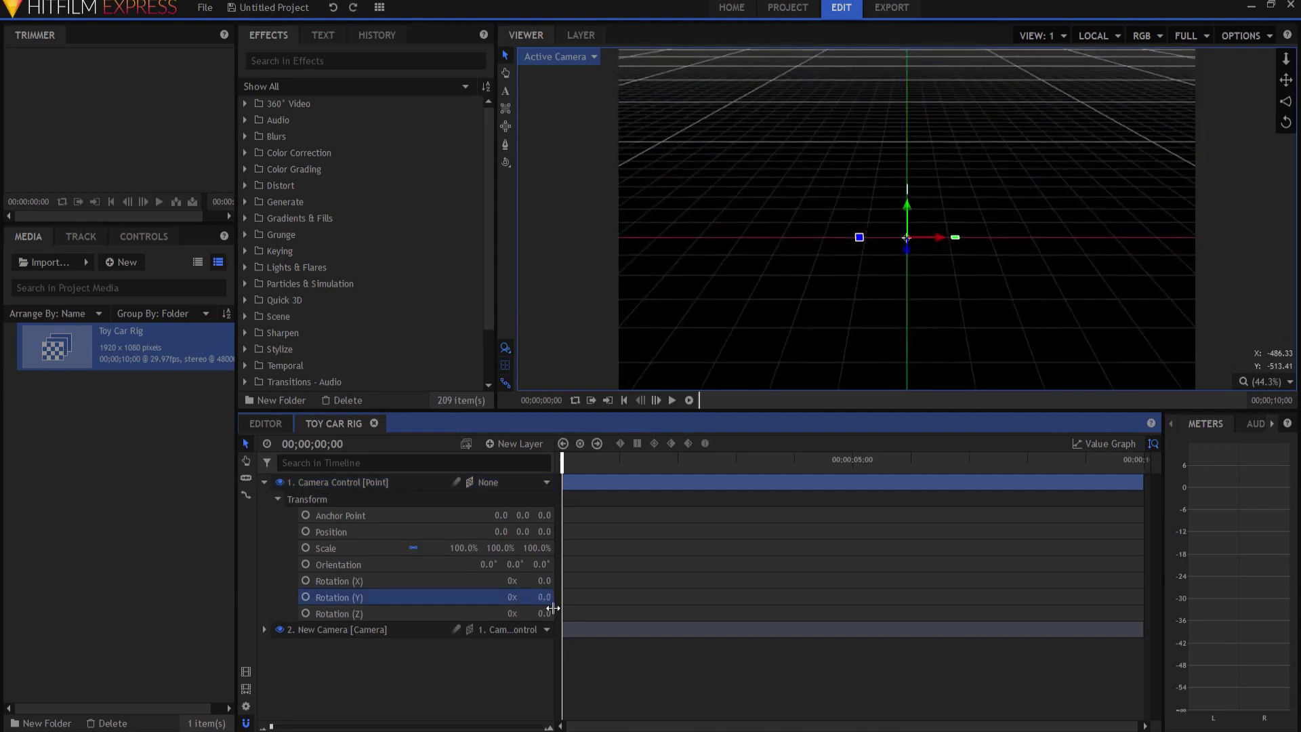
# Step: In a perspective view, test-swing the camera by rotating Camera Control, then reset Y rotation to 0
pyautogui.click(563, 54)
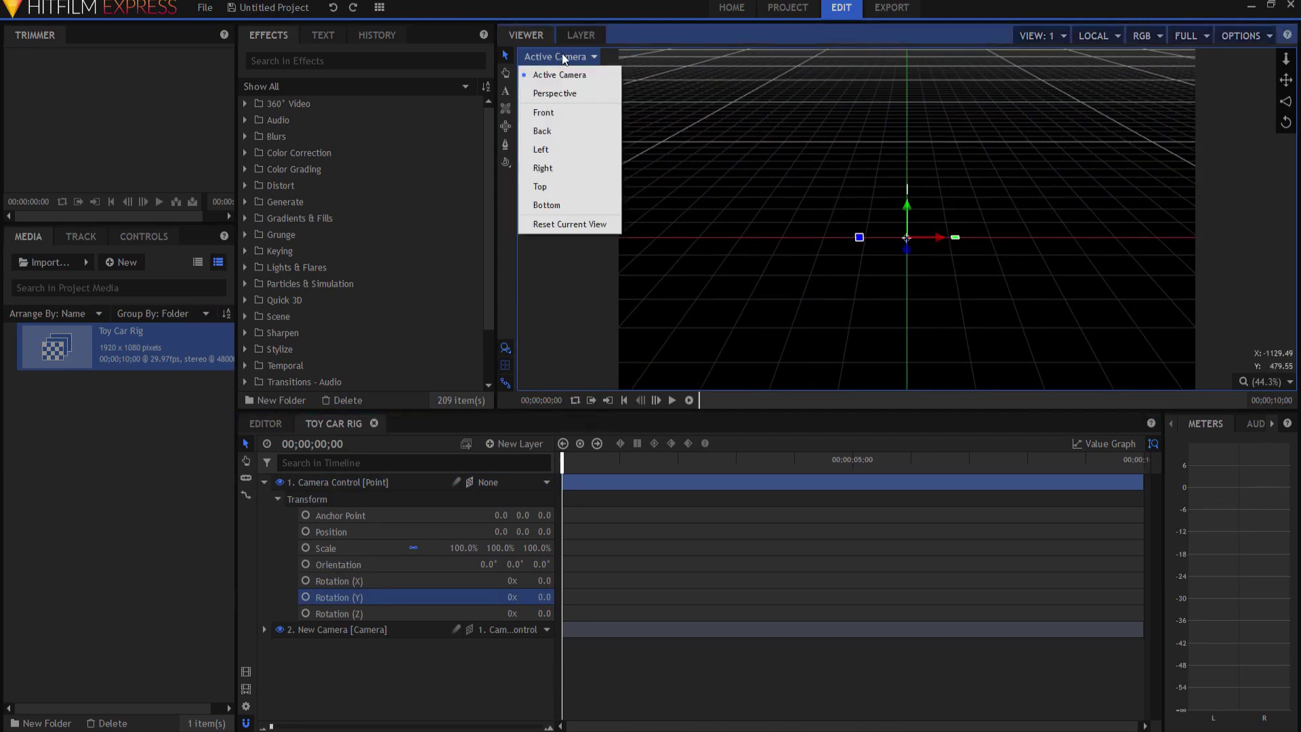
pyautogui.click(552, 93)
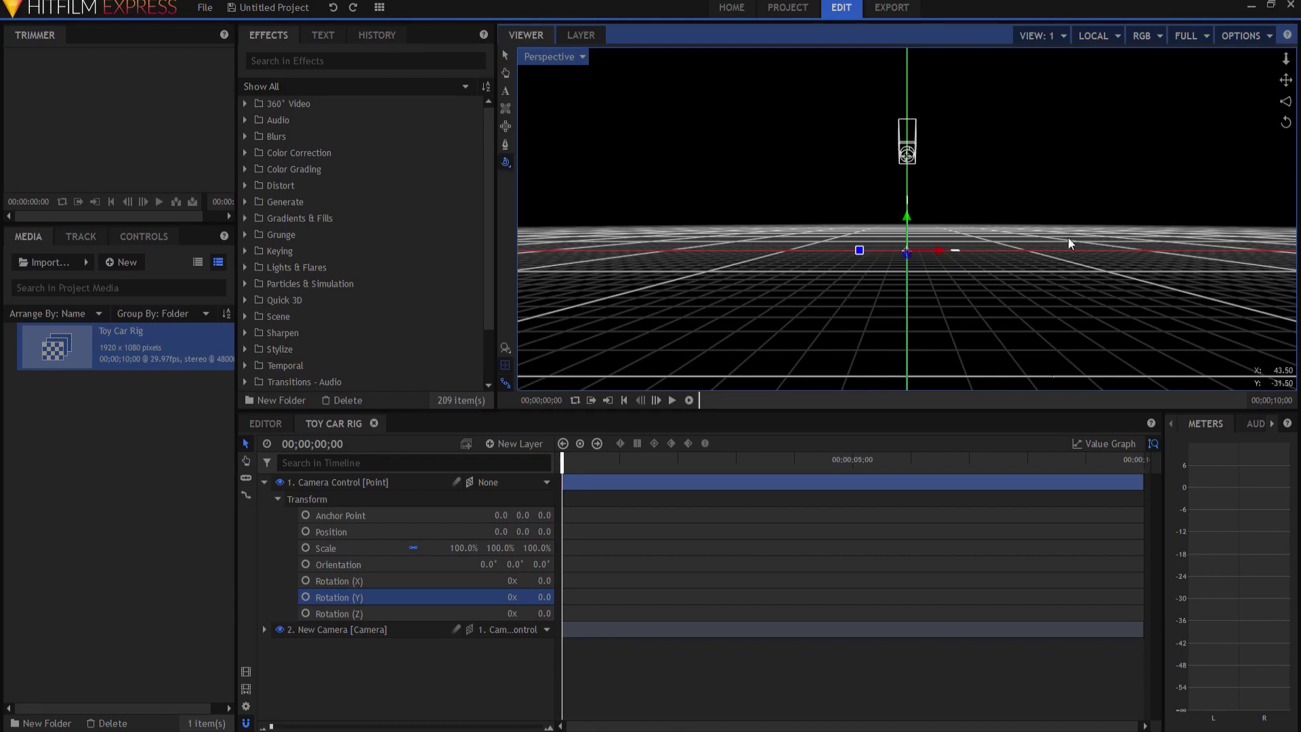
pyautogui.moveTo(962, 241); pyautogui.dragTo(902, 312)
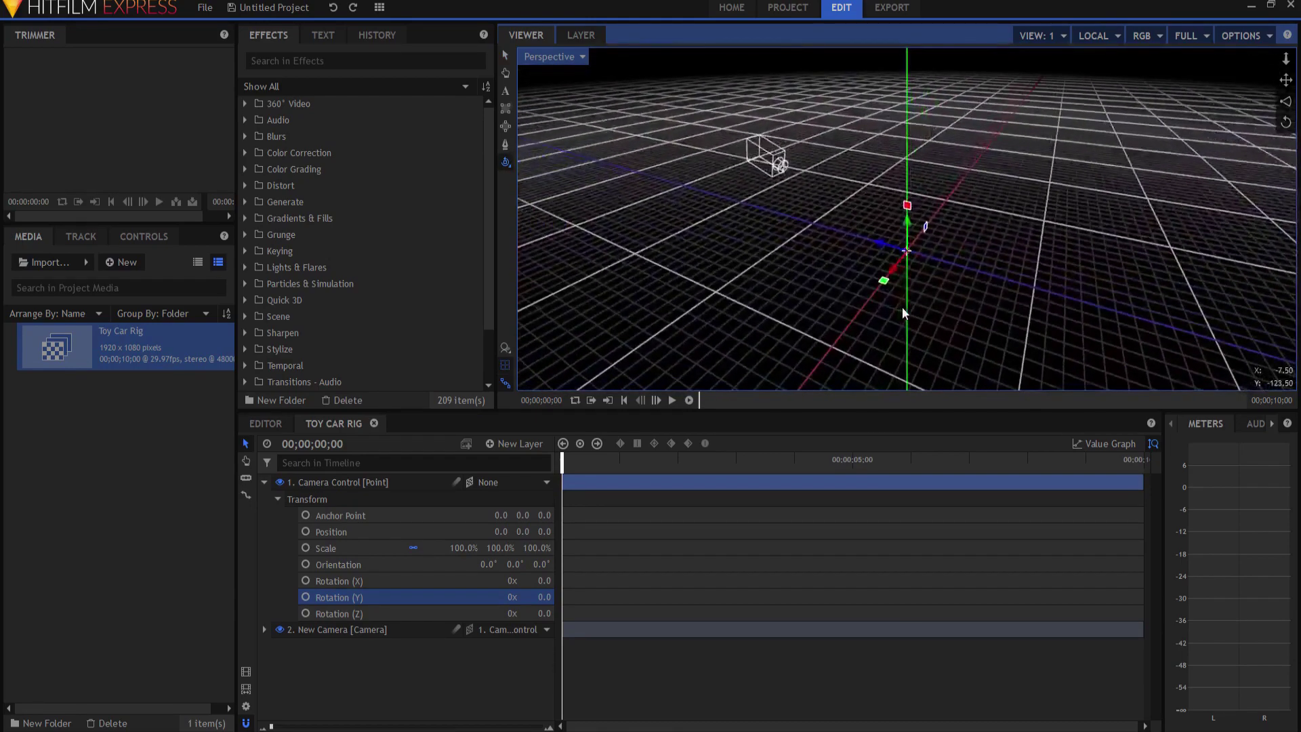
pyautogui.moveTo(544, 597); pyautogui.dragTo(683, 485)
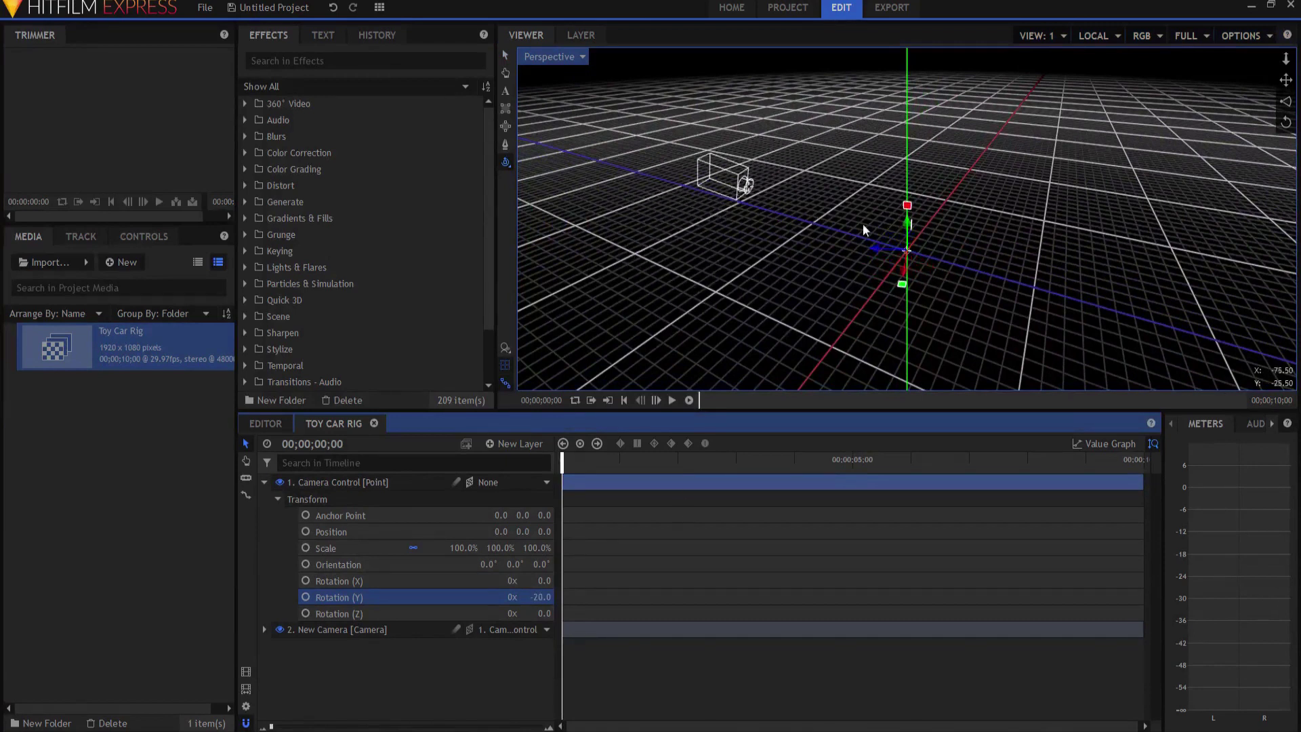
pyautogui.click(264, 482)
pyautogui.click(264, 483)
pyautogui.click(540, 597)
pyautogui.write('0')
pyautogui.press('Return')
# Step: Switch the viewer to Top view and collapse Camera Control's transform properties
pyautogui.click(561, 56)
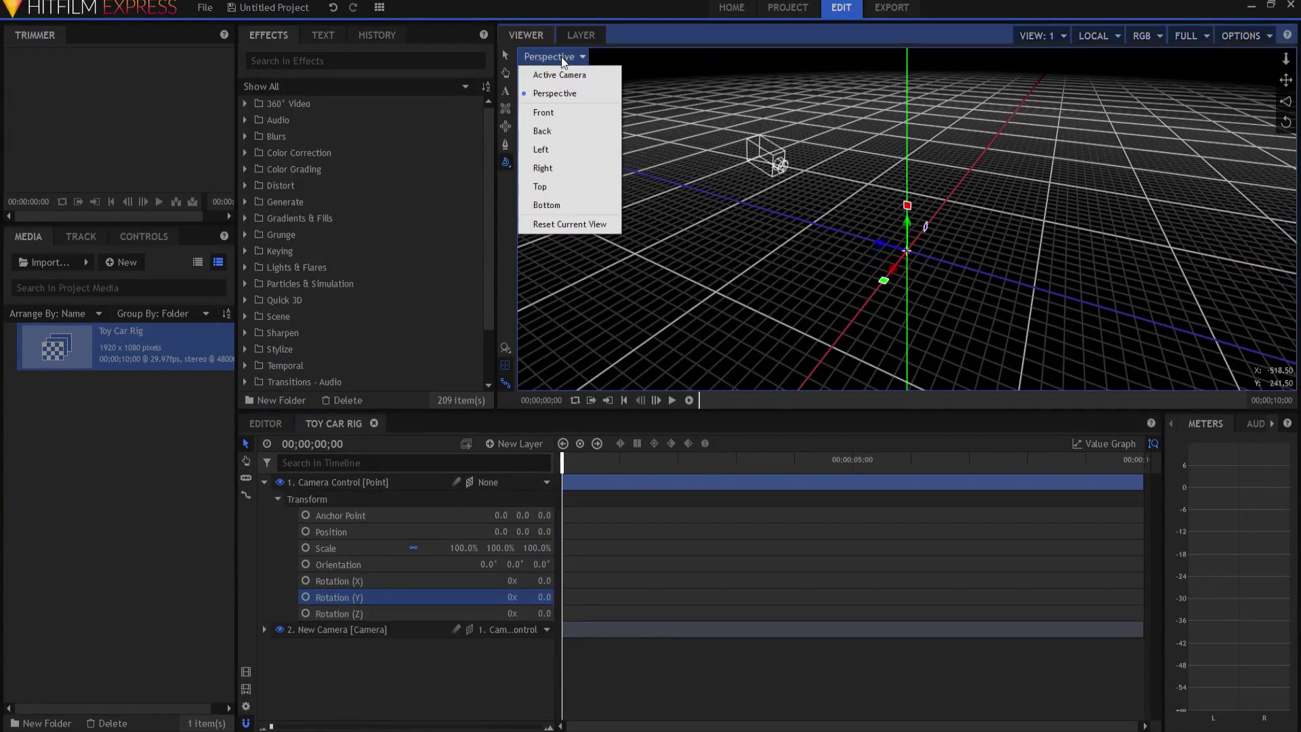
pyautogui.click(568, 186)
pyautogui.scroll(-3, 925, 220)
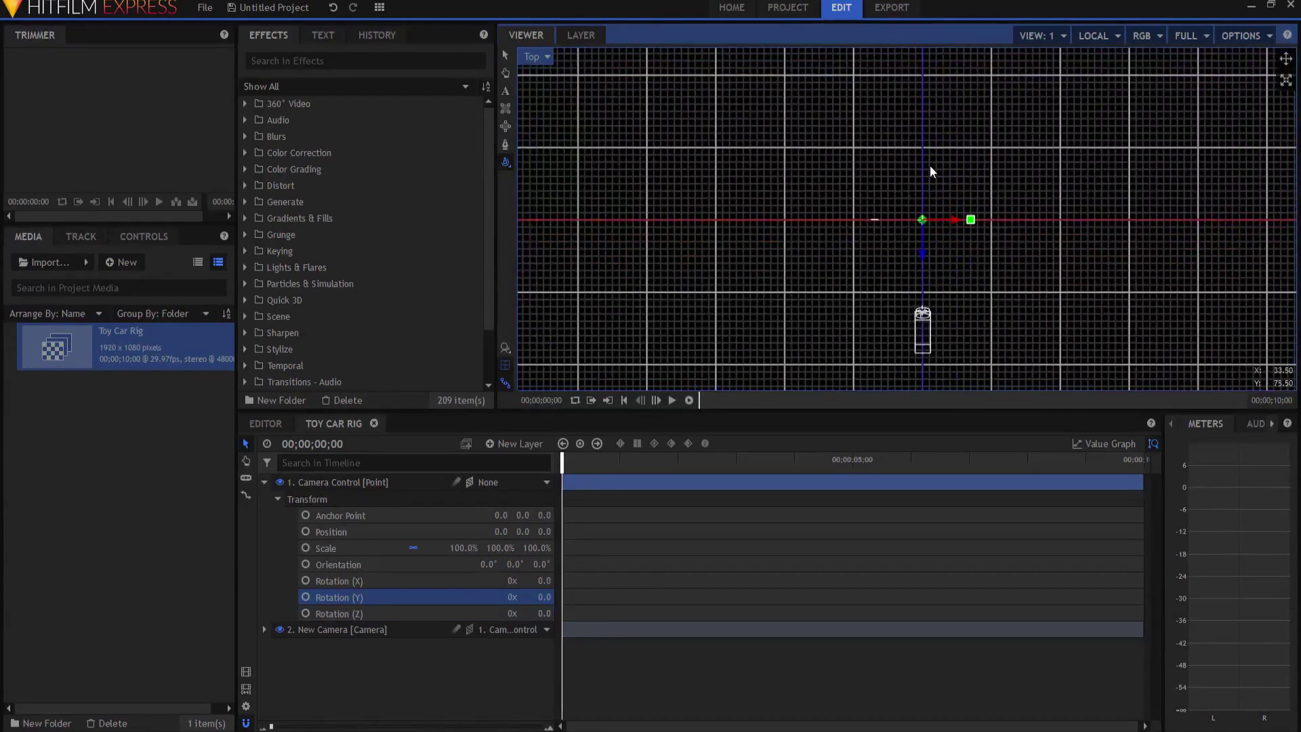
pyautogui.click(265, 482)
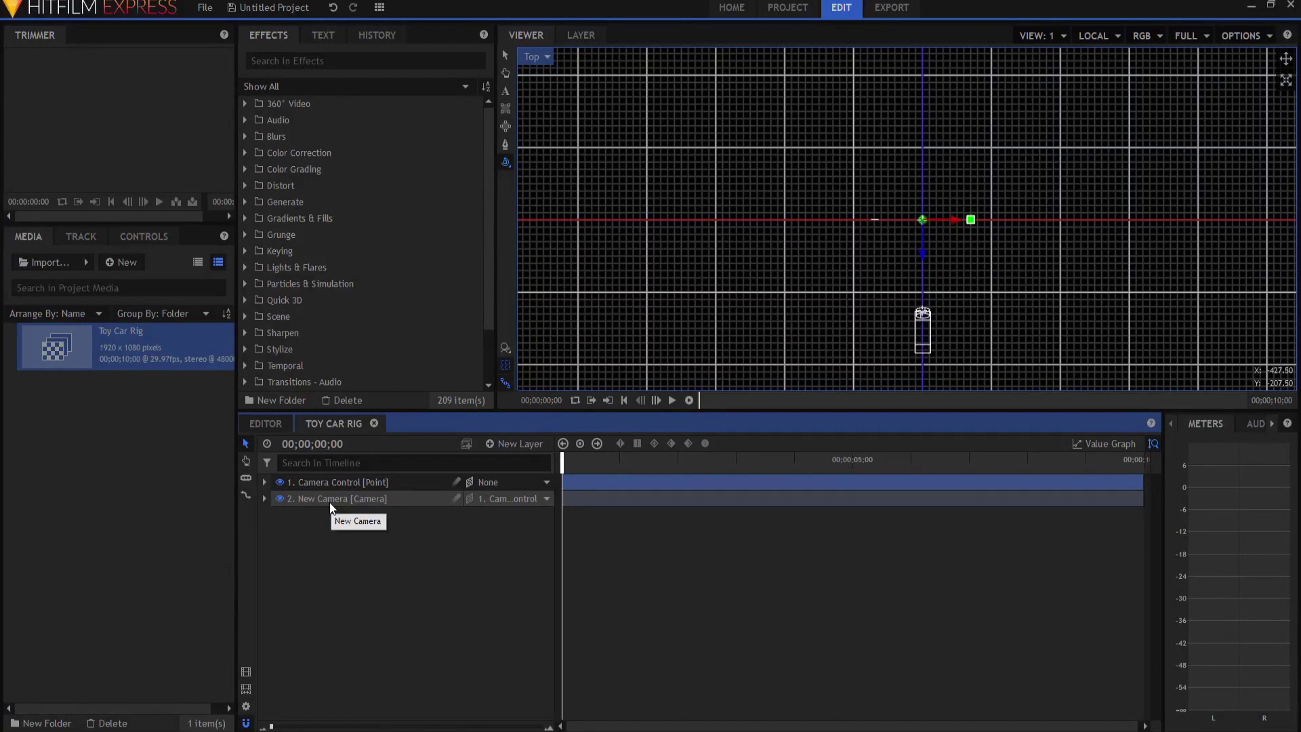
# Step: Add a new point layer and drag it away from the origin toward the back
pyautogui.click(503, 444)
pyautogui.click(505, 554)
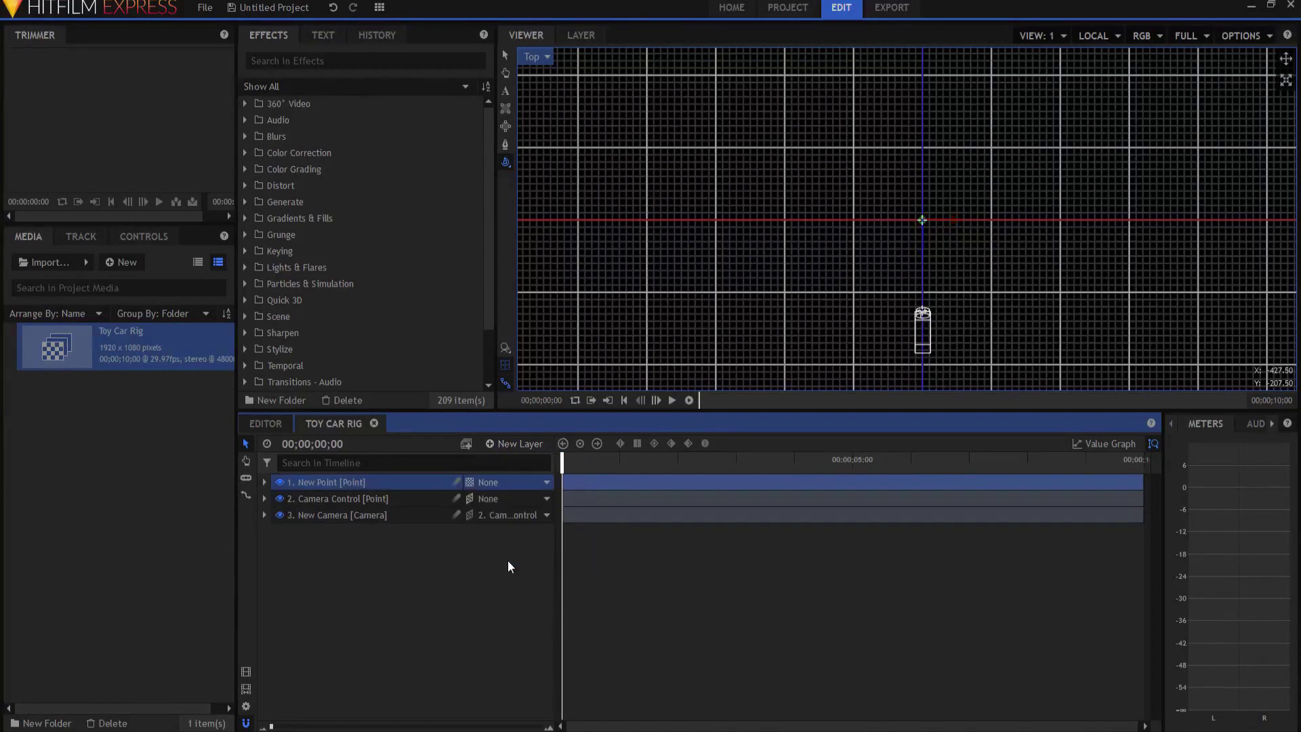
pyautogui.click(486, 500)
pyautogui.click(490, 518)
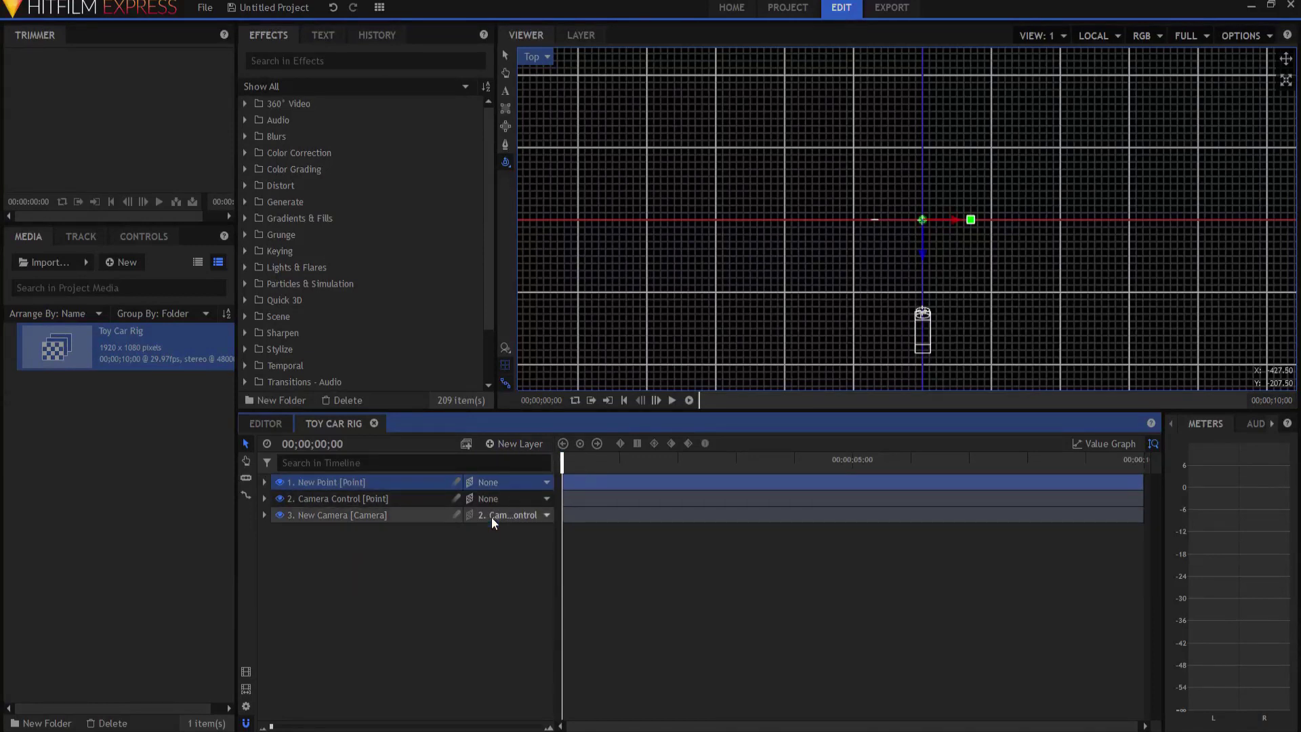
pyautogui.click(955, 221)
pyautogui.click(506, 55)
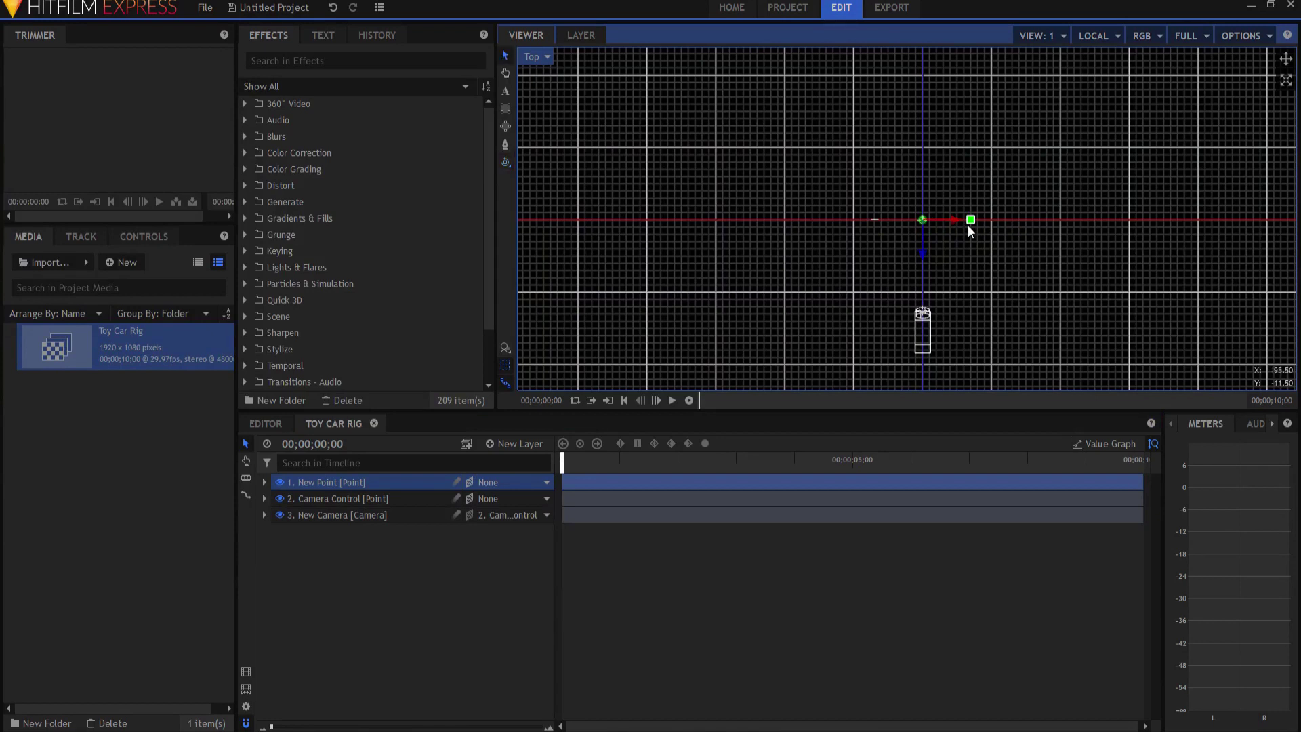
pyautogui.moveTo(927, 225); pyautogui.dragTo(866, 177)
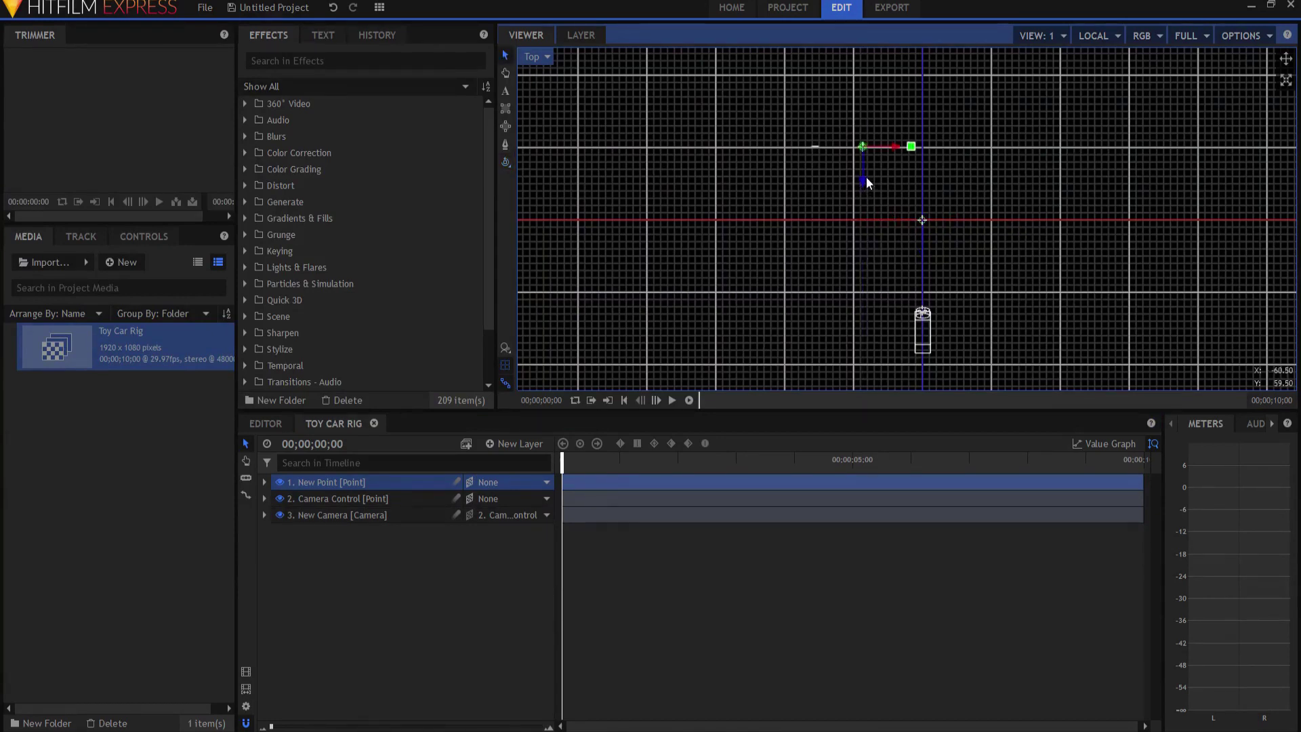
# Step: Set the new point's position to X -200, Z -400
pyautogui.click(265, 482)
pyautogui.click(277, 500)
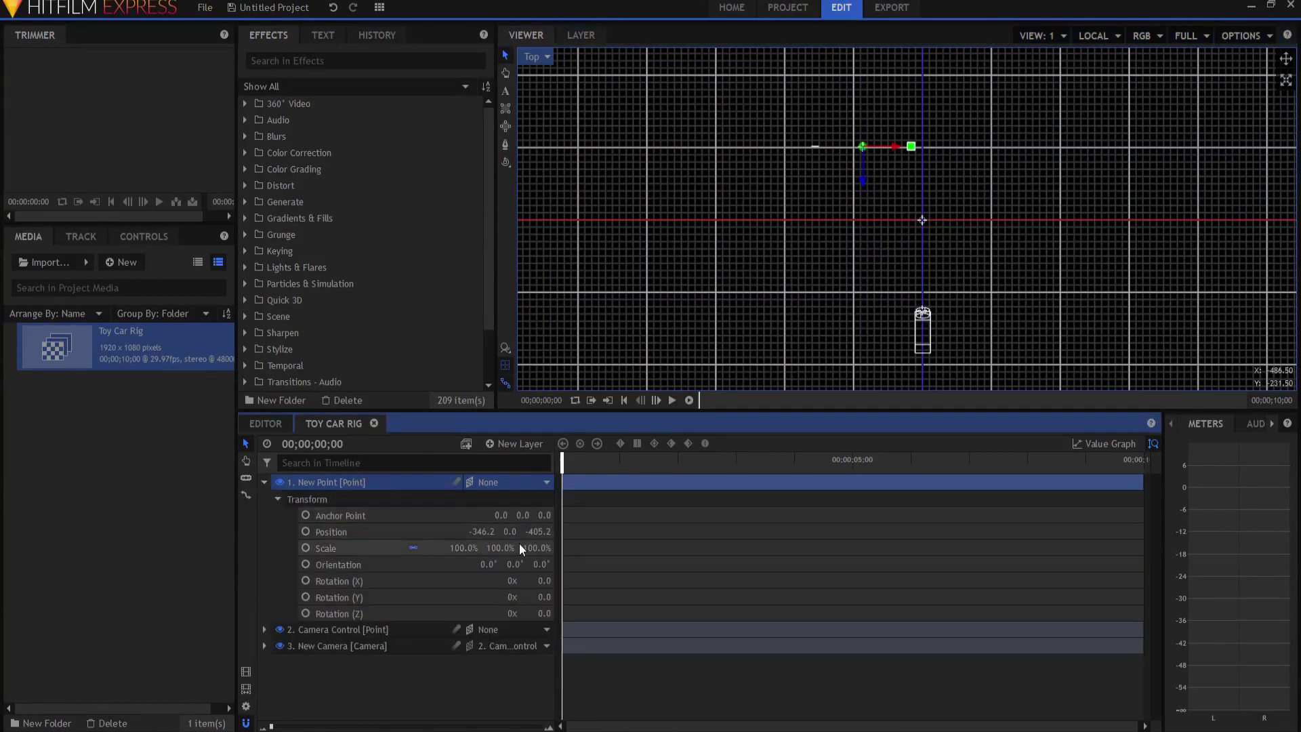
pyautogui.click(481, 531)
pyautogui.write('-')
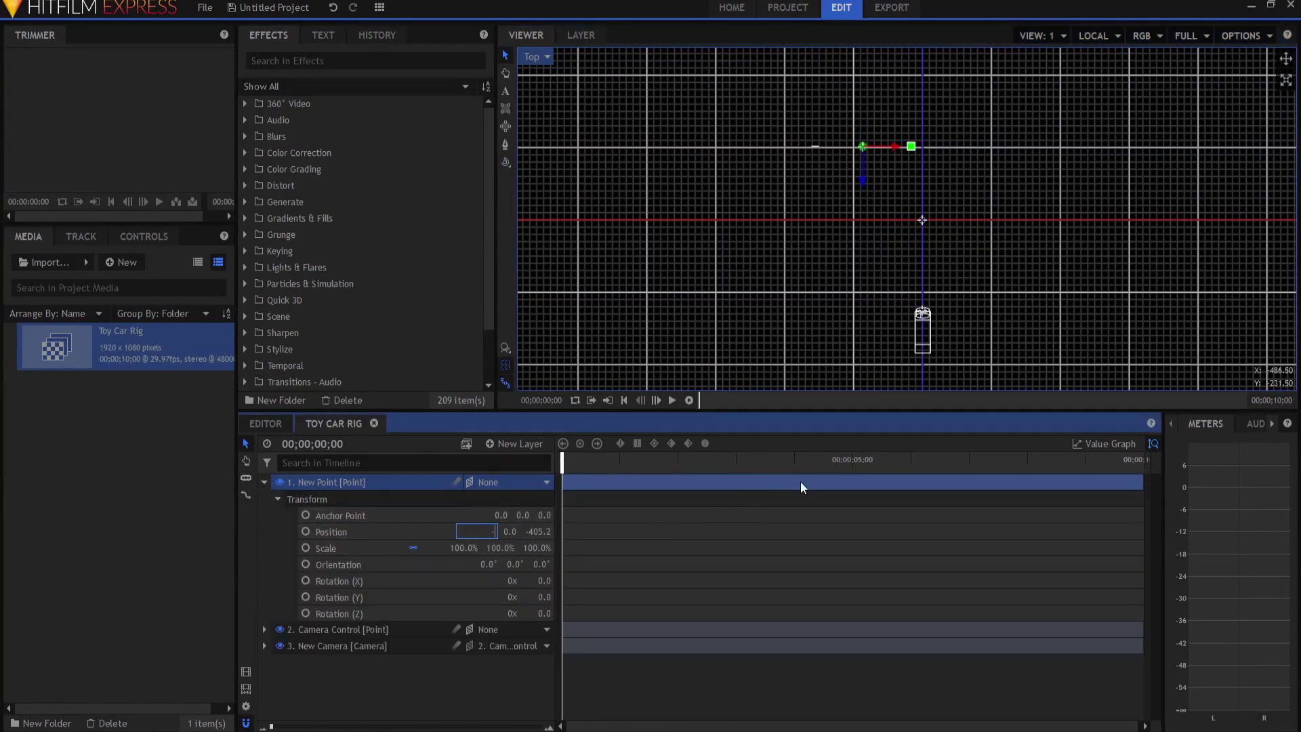
pyautogui.write('400')
pyautogui.press('Return')
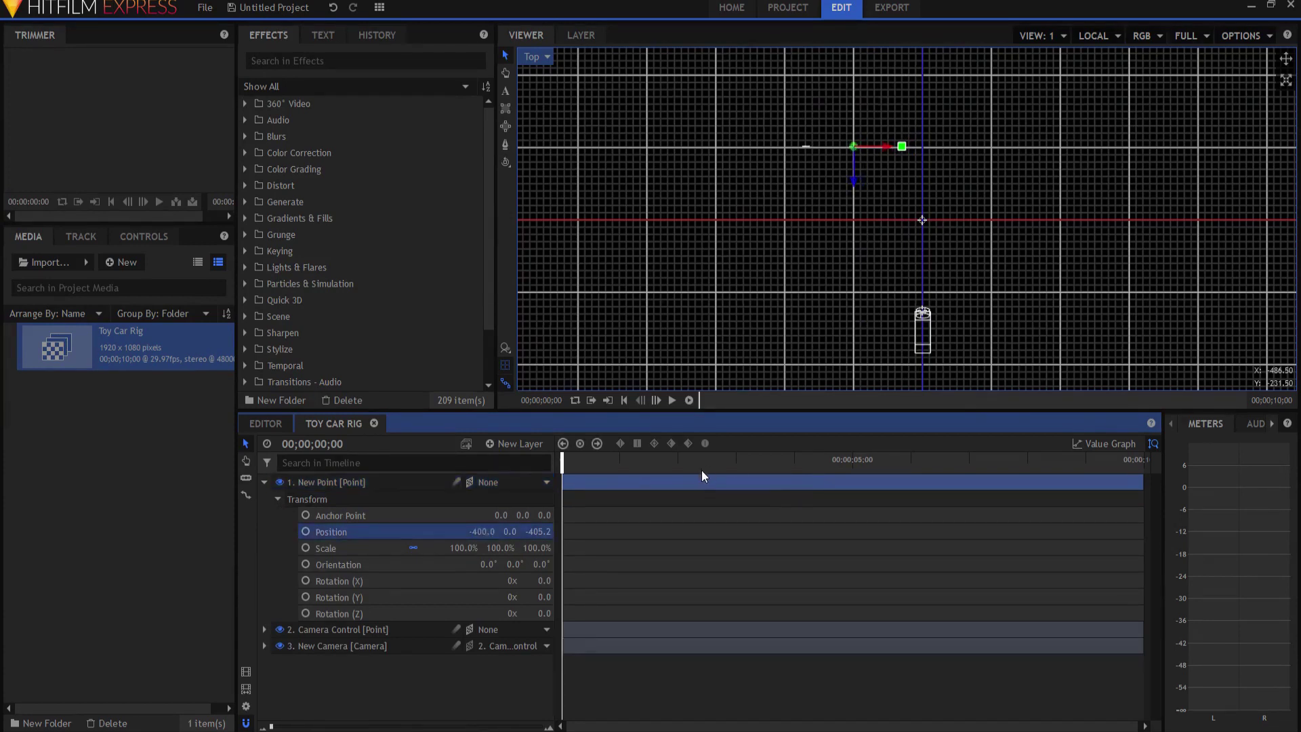
pyautogui.click(479, 531)
pyautogui.write('-200')
pyautogui.press('Tab')
pyautogui.press('Tab')
pyautogui.write('-400')
pyautogui.press('Return')
# Step: Rename the point 'Back Lower Right' and duplicate it
pyautogui.doubleClick(322, 483)
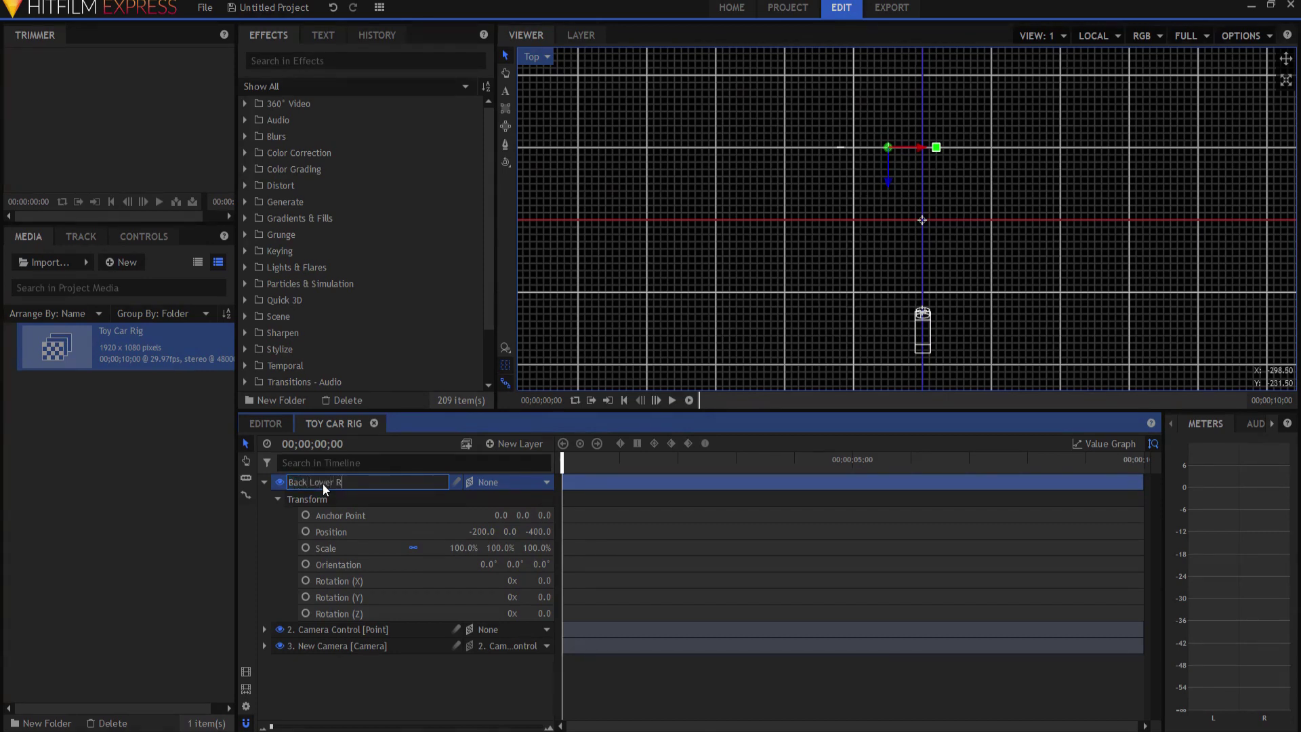
pyautogui.press('Return')
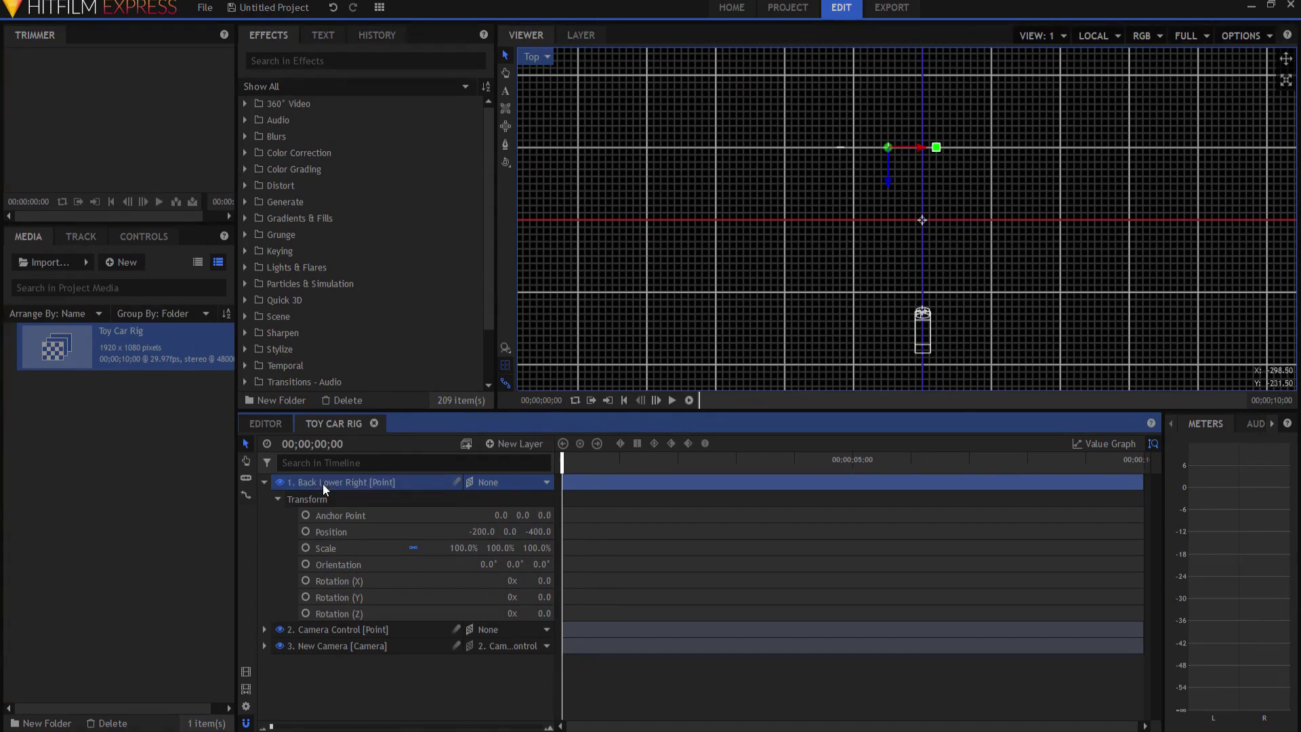
pyautogui.click(264, 482)
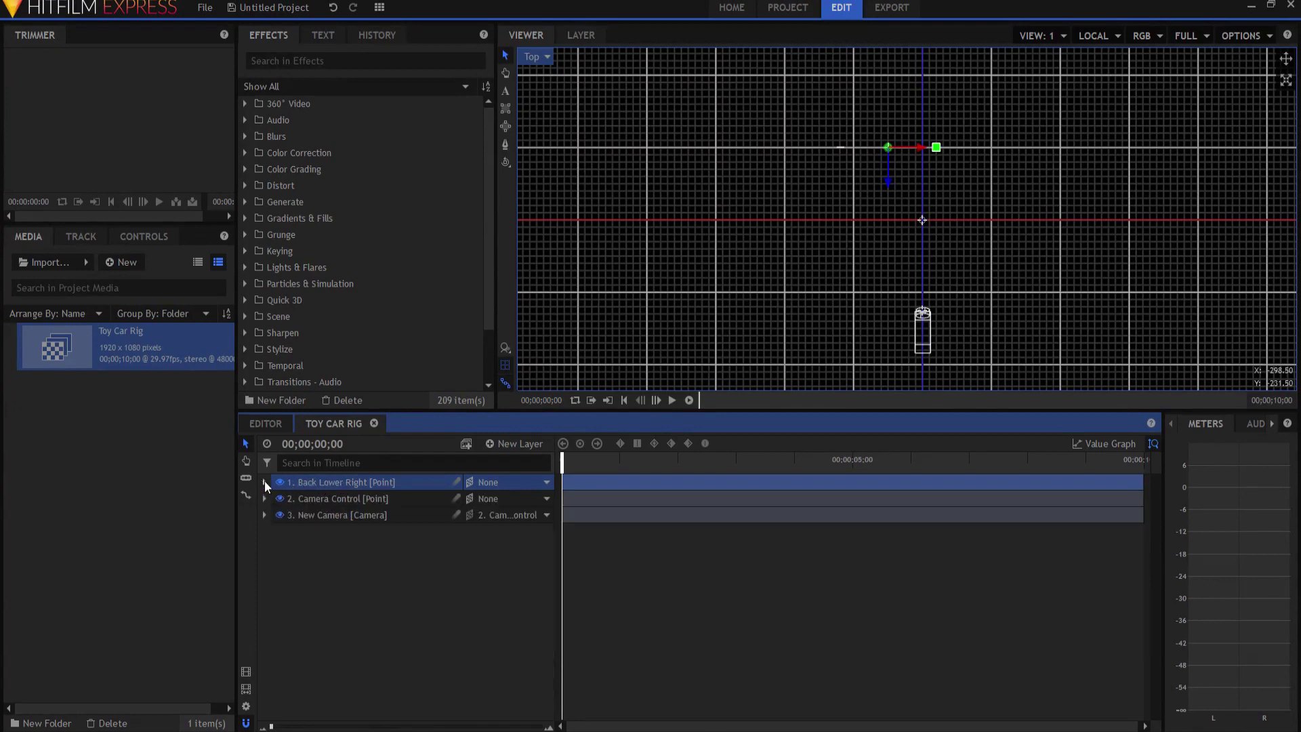
pyautogui.rightClick(310, 482)
pyautogui.click(359, 342)
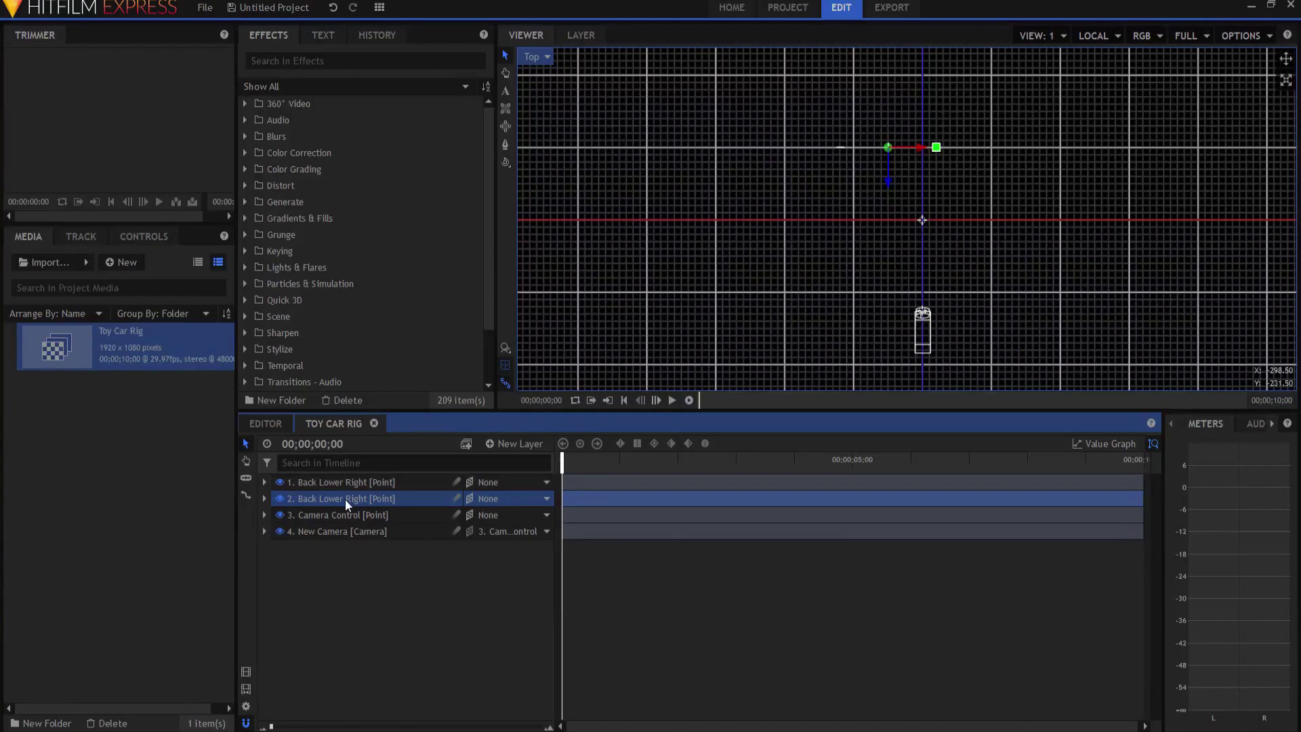
# Step: Rename the duplicate to 'Back Lower Left'
pyautogui.press('F2')
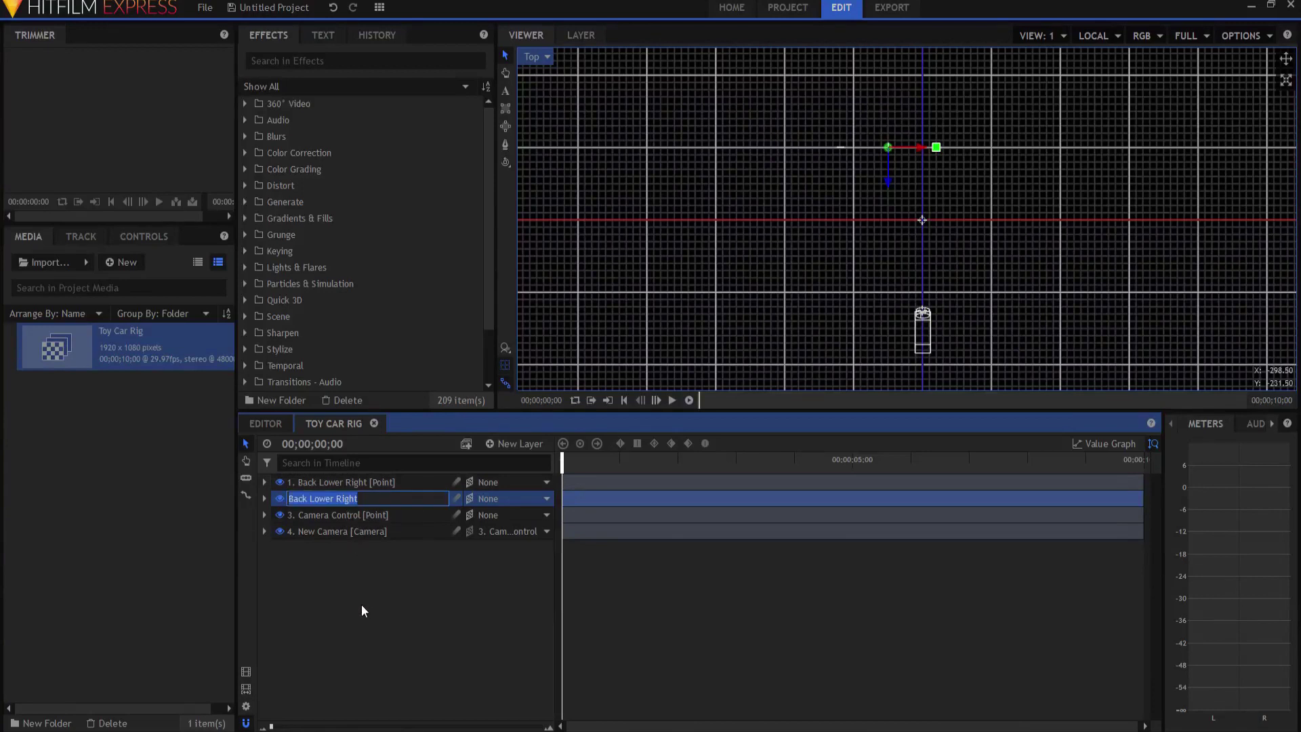
pyautogui.press('End')
pyautogui.press('BackSpace')
pyautogui.press('BackSpace')
pyautogui.press('BackSpace')
pyautogui.press('BackSpace')
pyautogui.press('BackSpace')
pyautogui.write('Left')
pyautogui.press('Return')
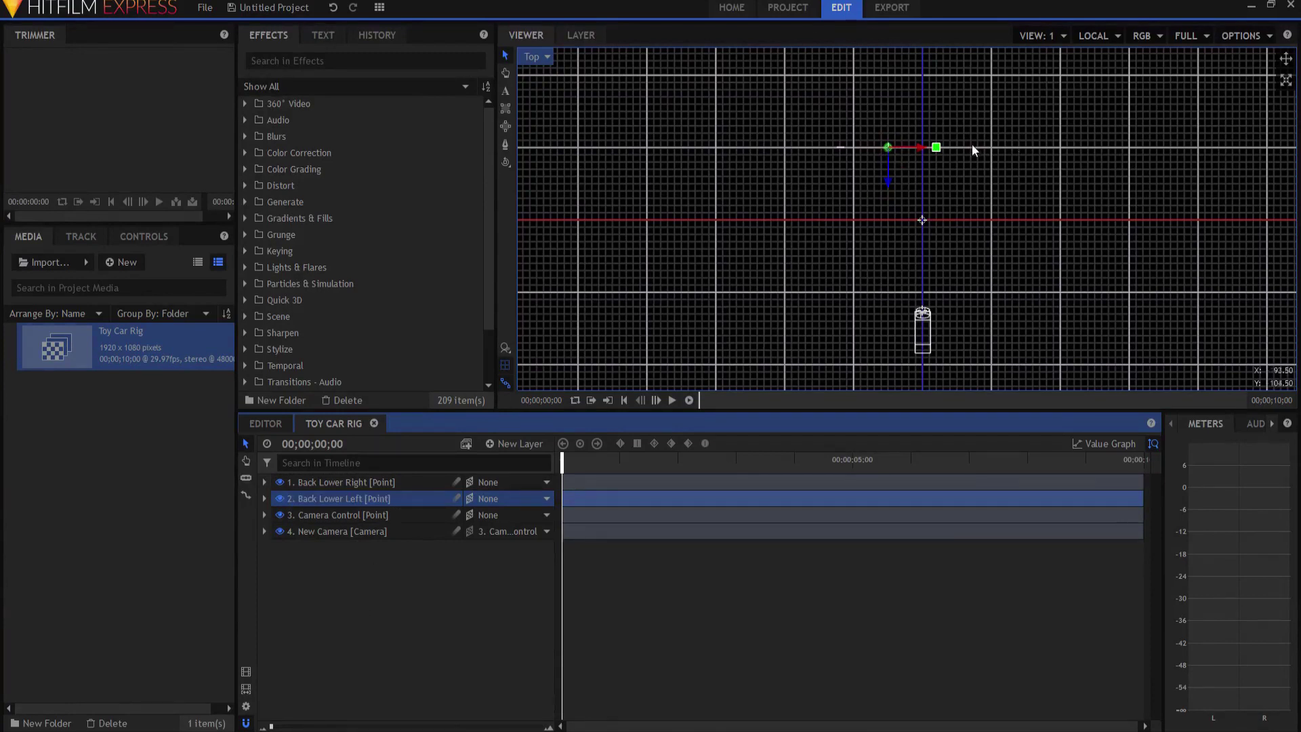
# Step: Set Back Lower Left's Position X to 200 and collapse its properties
pyautogui.click(264, 499)
pyautogui.click(276, 515)
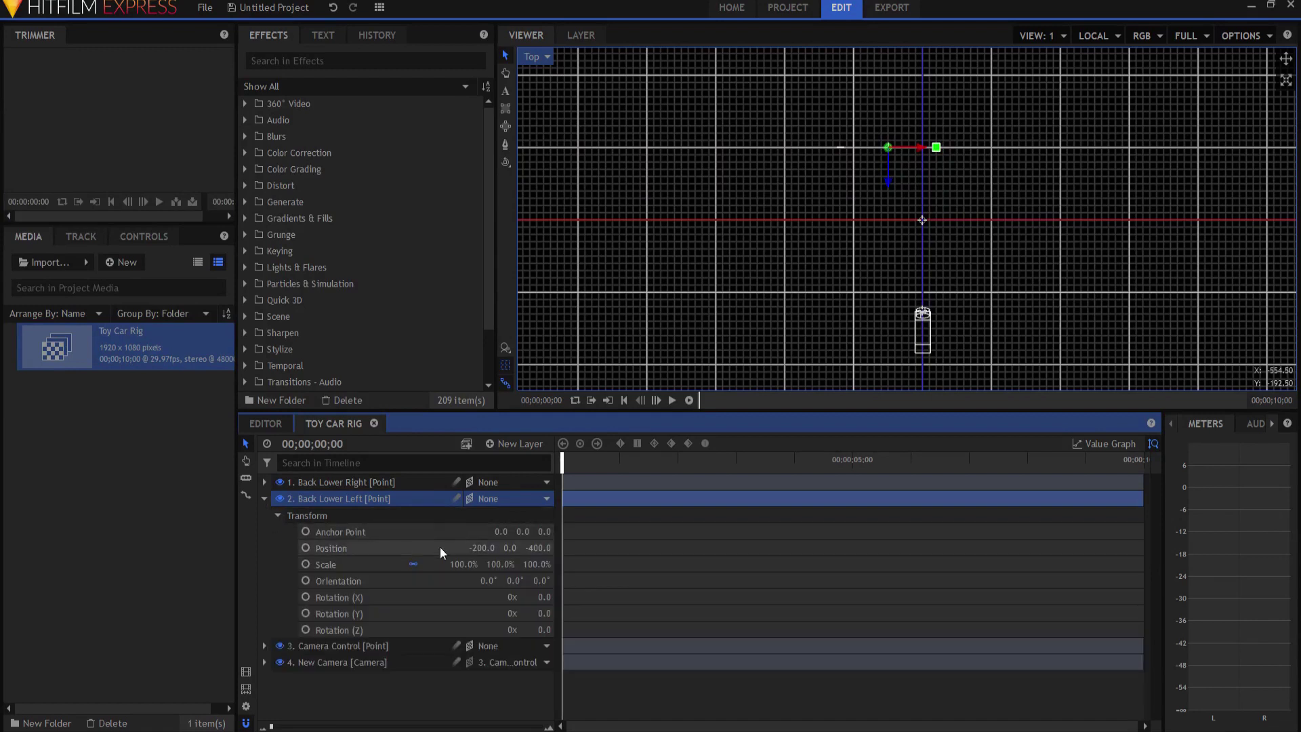
pyautogui.click(481, 549)
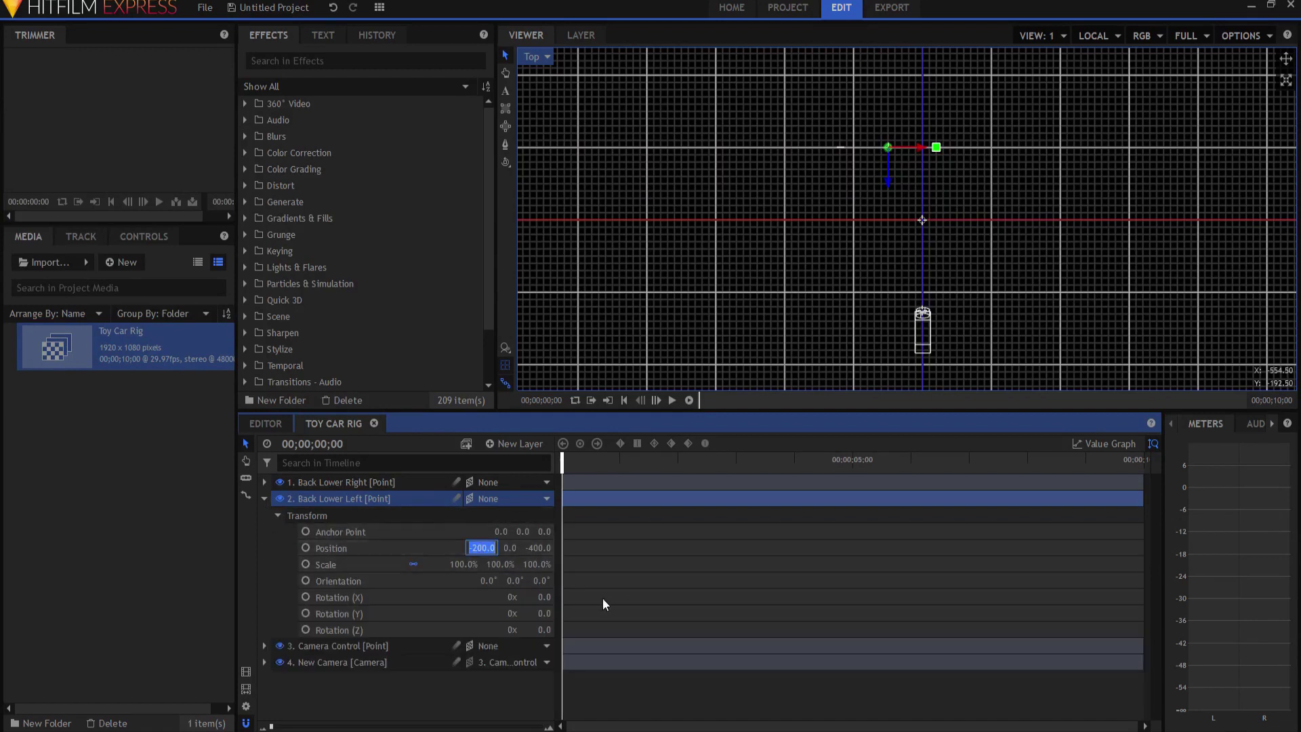
pyautogui.write('200')
pyautogui.press('Return')
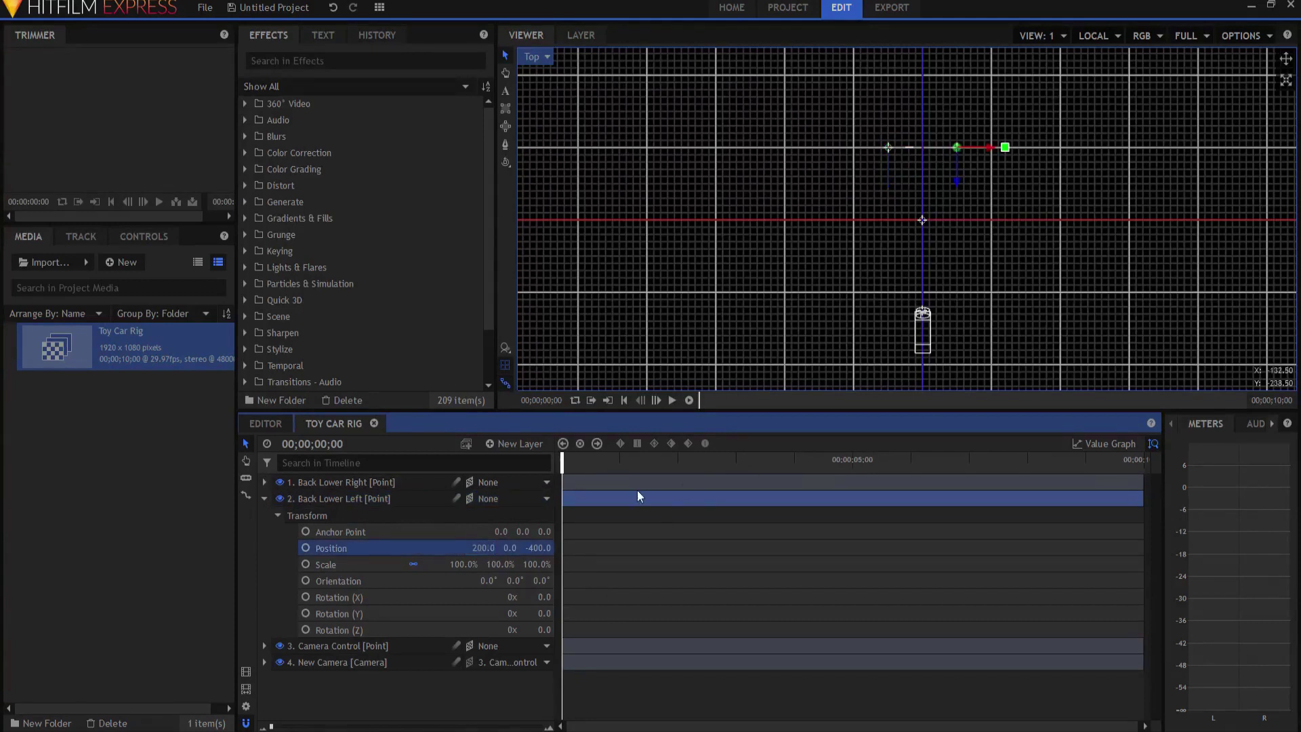
pyautogui.hotkey('ctrl', 'z')
pyautogui.click(436, 697)
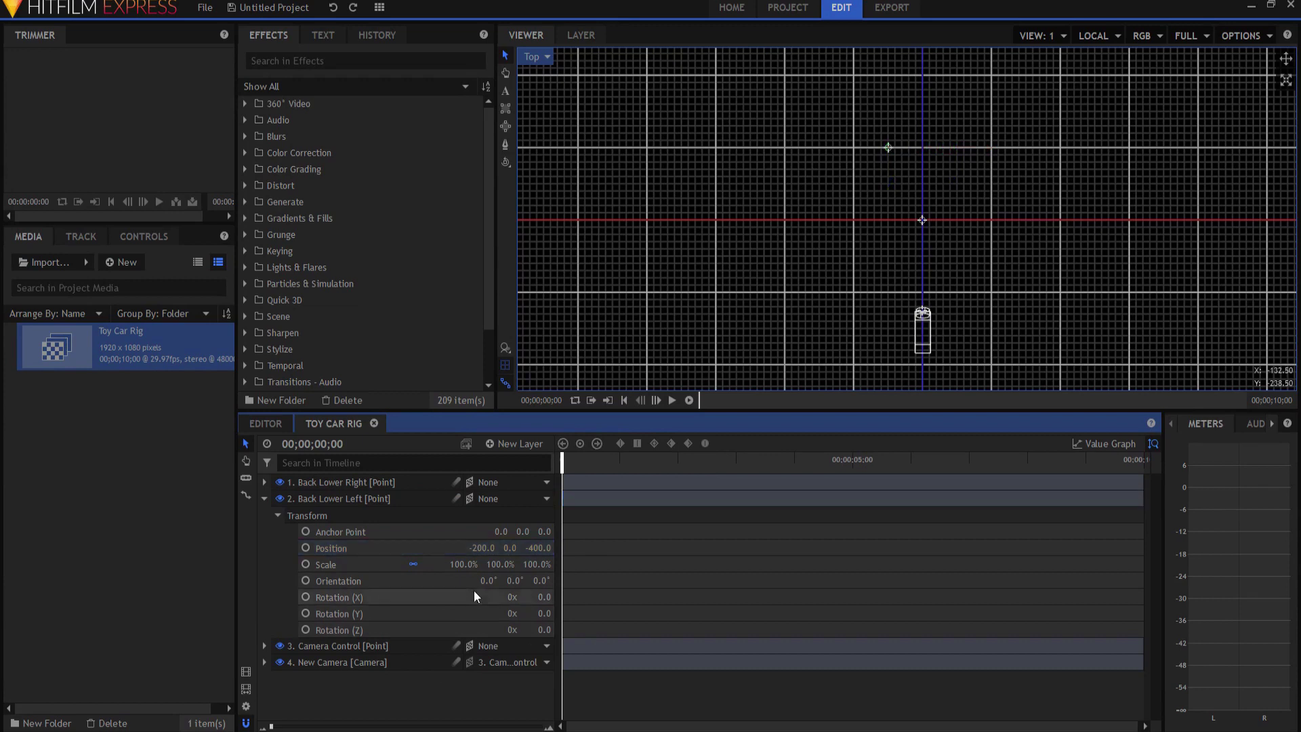
pyautogui.click(480, 547)
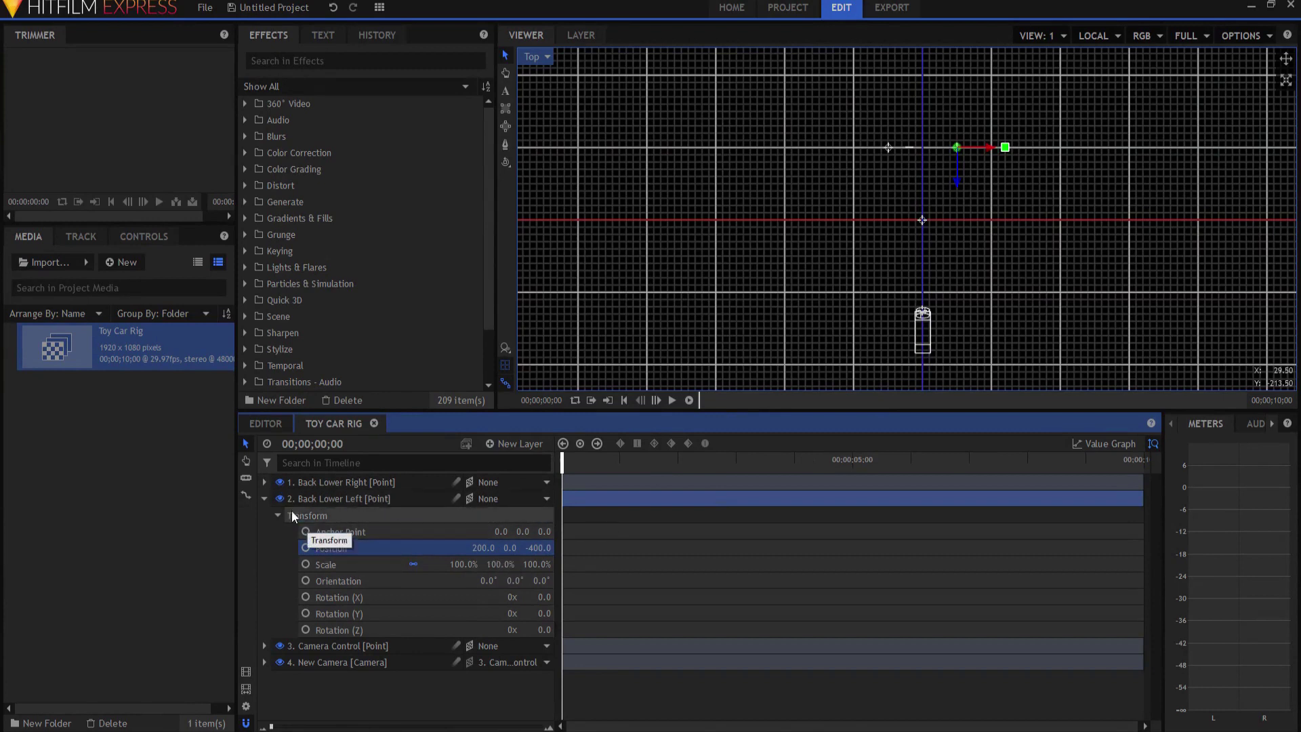
pyautogui.click(264, 499)
pyautogui.click(360, 629)
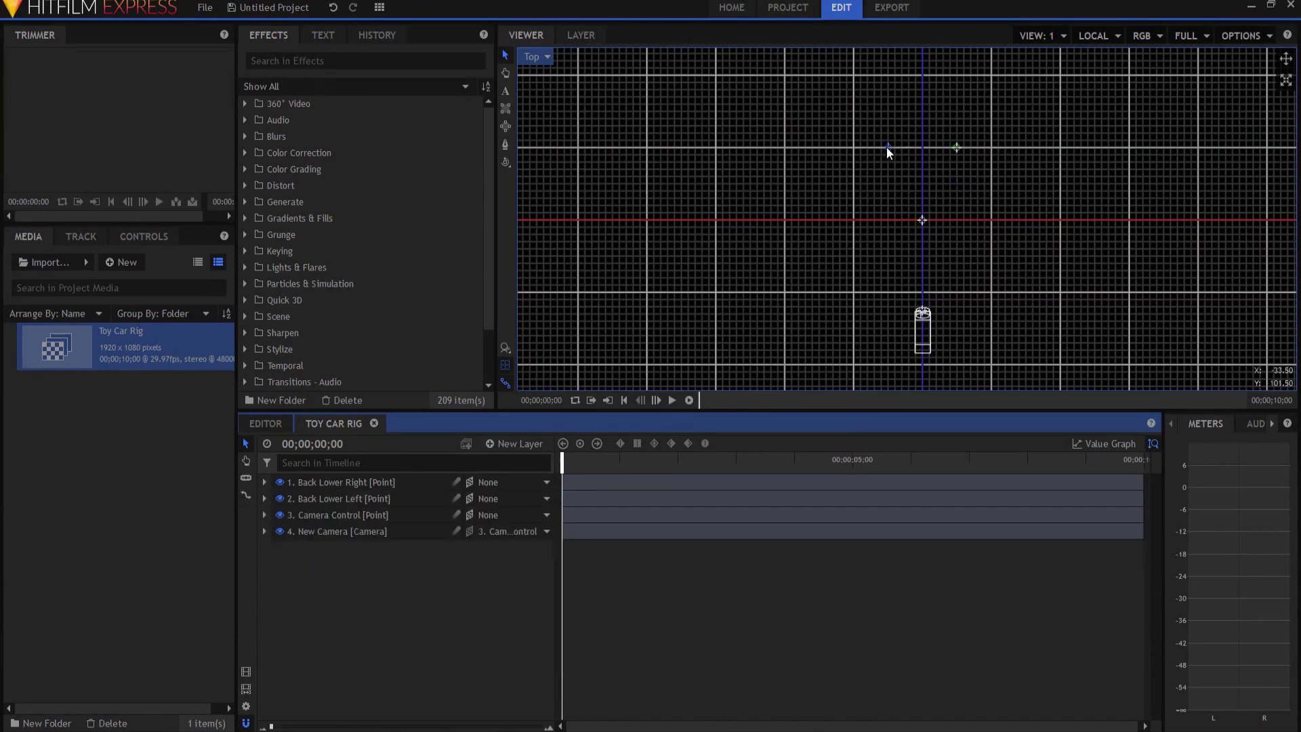
# Step: Switch the viewer to Perspective, then to Active Camera
pyautogui.click(535, 57)
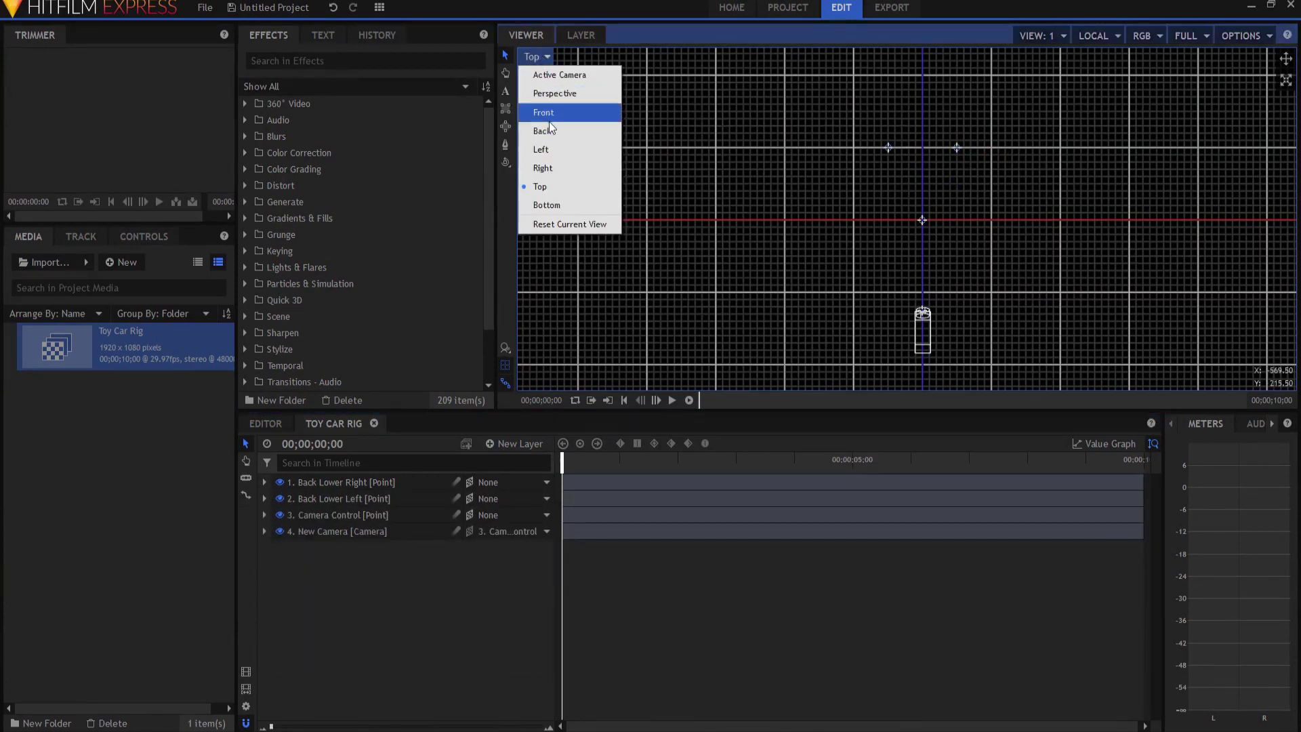
pyautogui.click(576, 92)
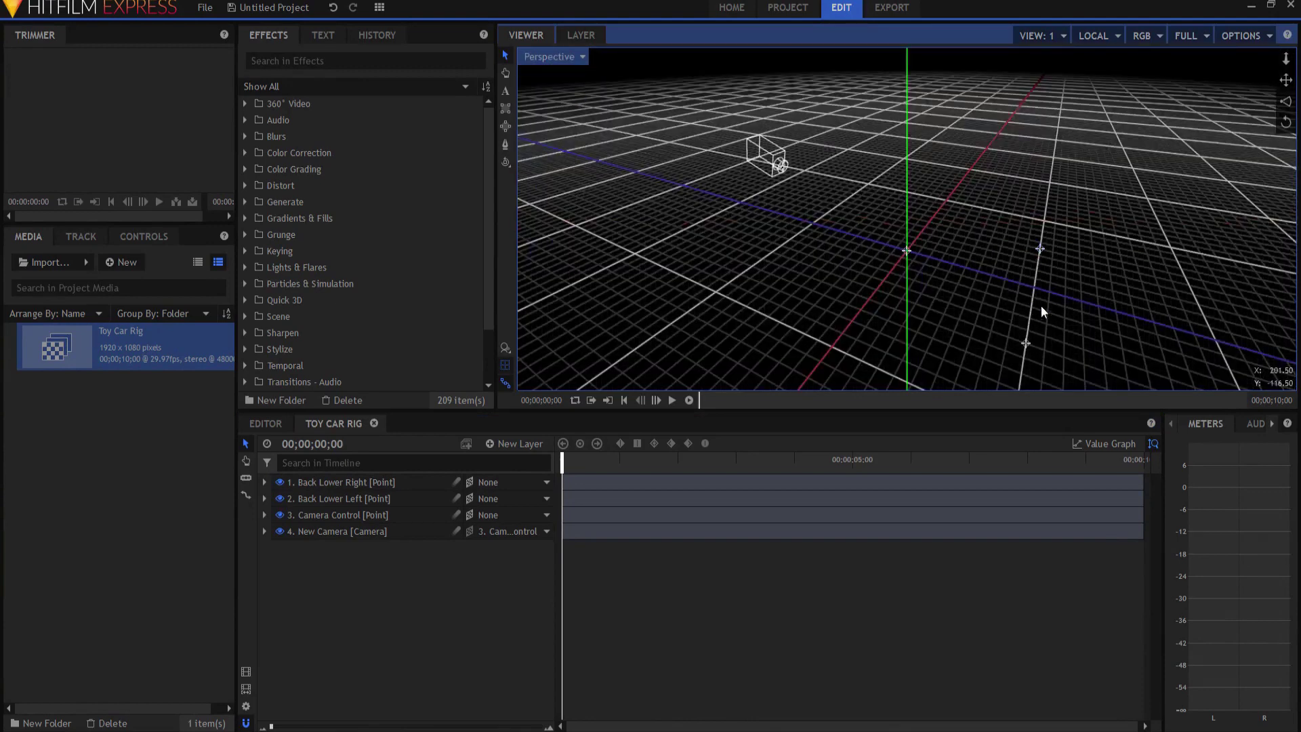
pyautogui.click(537, 57)
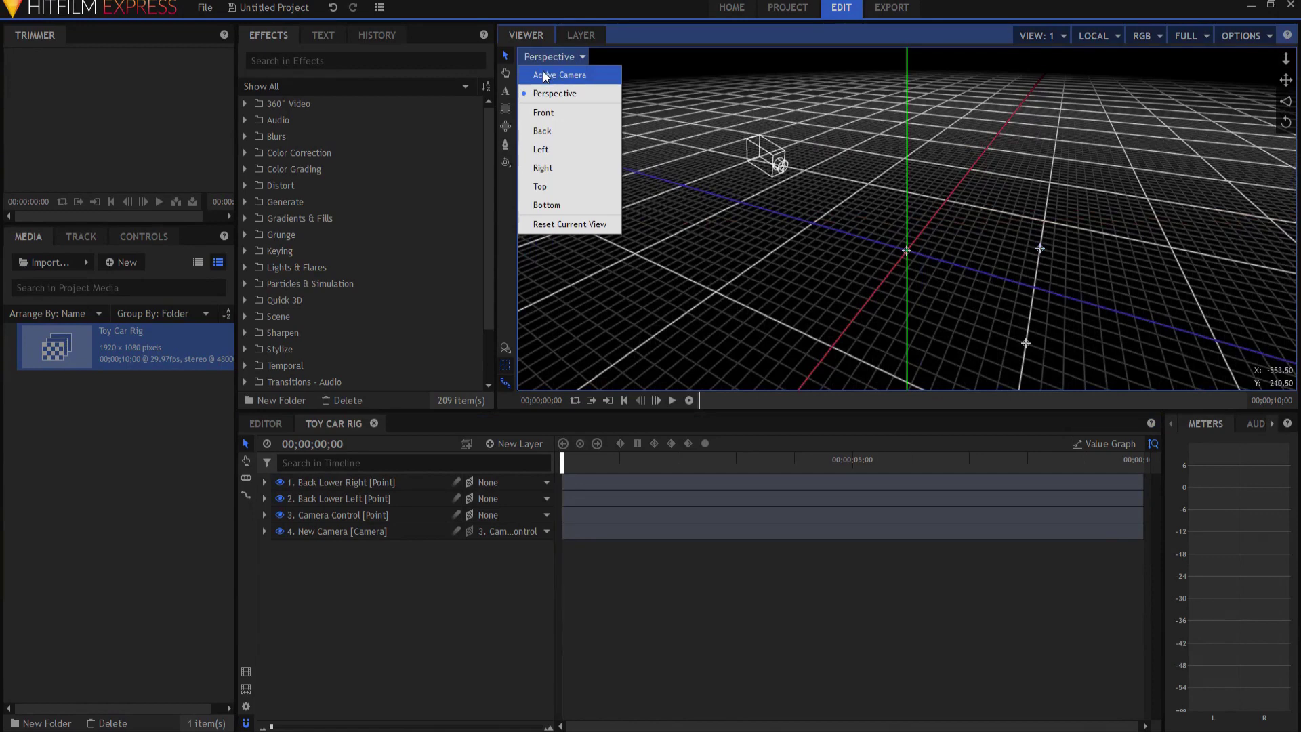
pyautogui.click(551, 72)
# Step: Drag both Back Lower points below New Camera and return the viewer to Top
pyautogui.click(337, 571)
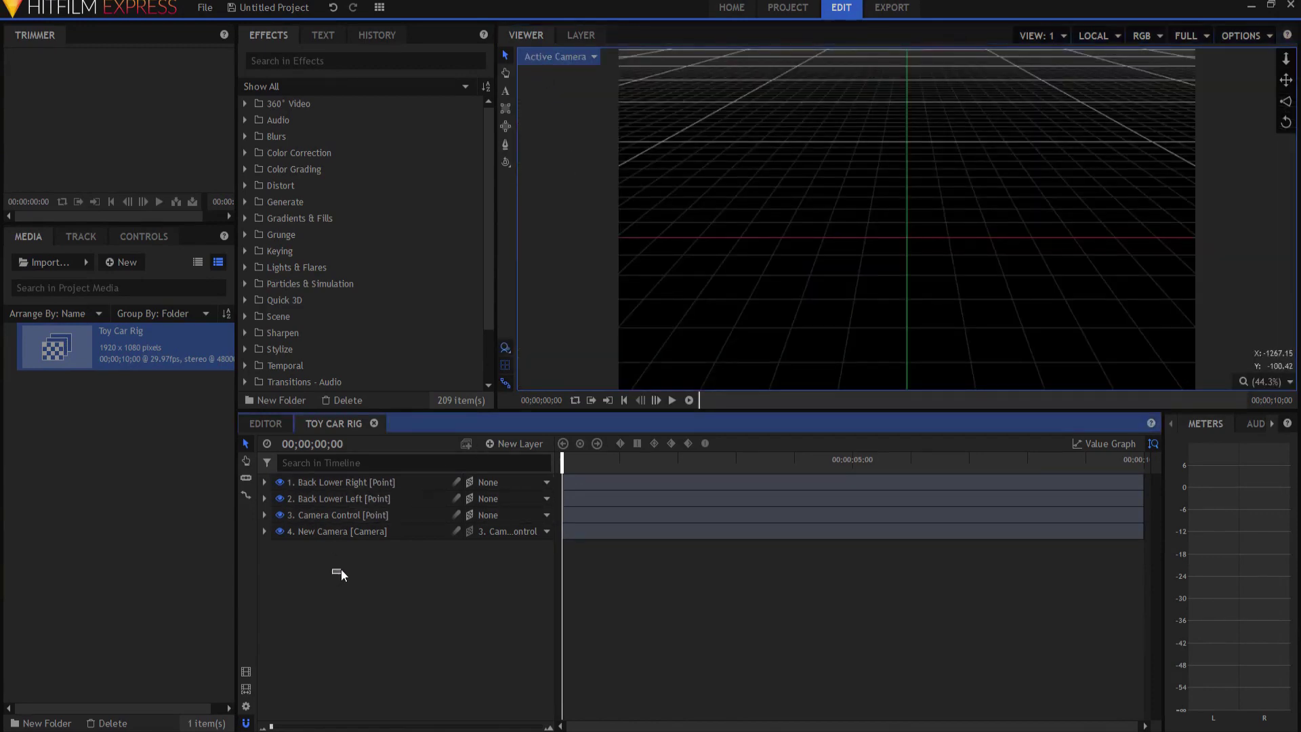
pyautogui.click(346, 481)
pyautogui.keyDown('ctrl'); pyautogui.click(347, 498); pyautogui.keyUp('ctrl')
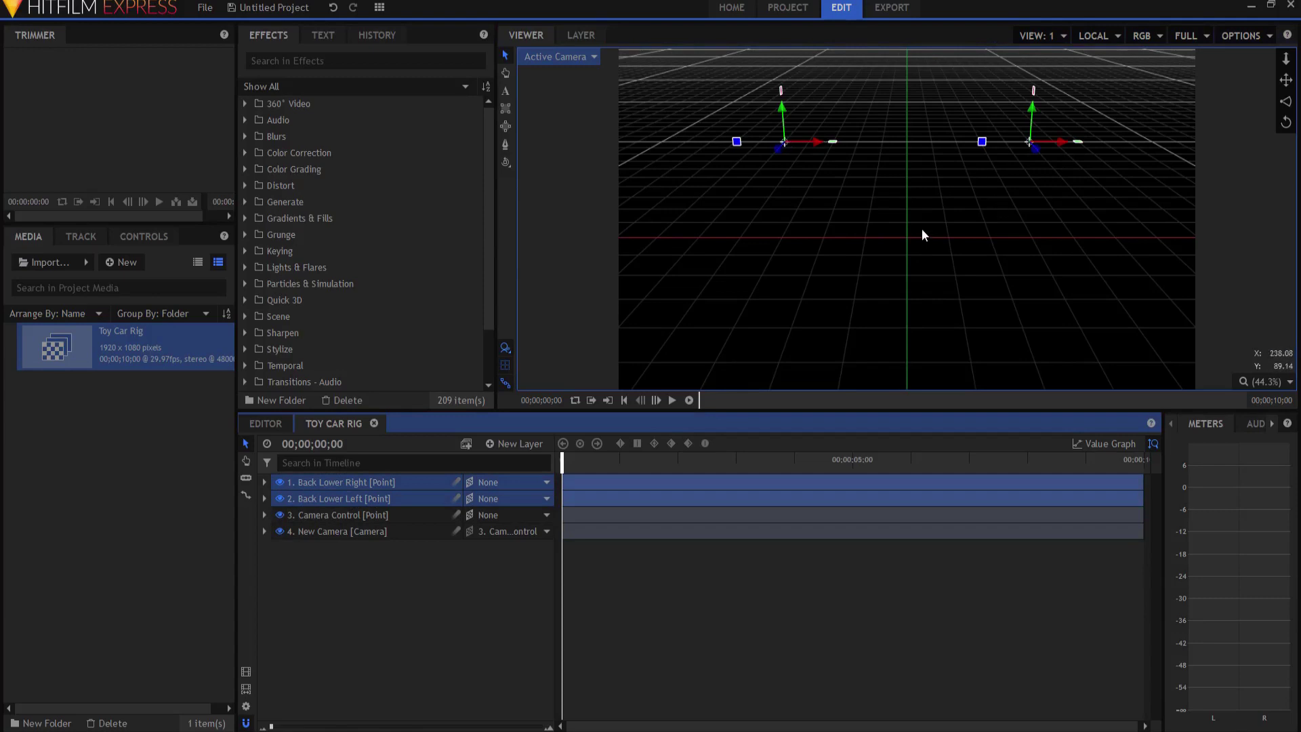
pyautogui.moveTo(334, 482); pyautogui.dragTo(326, 561)
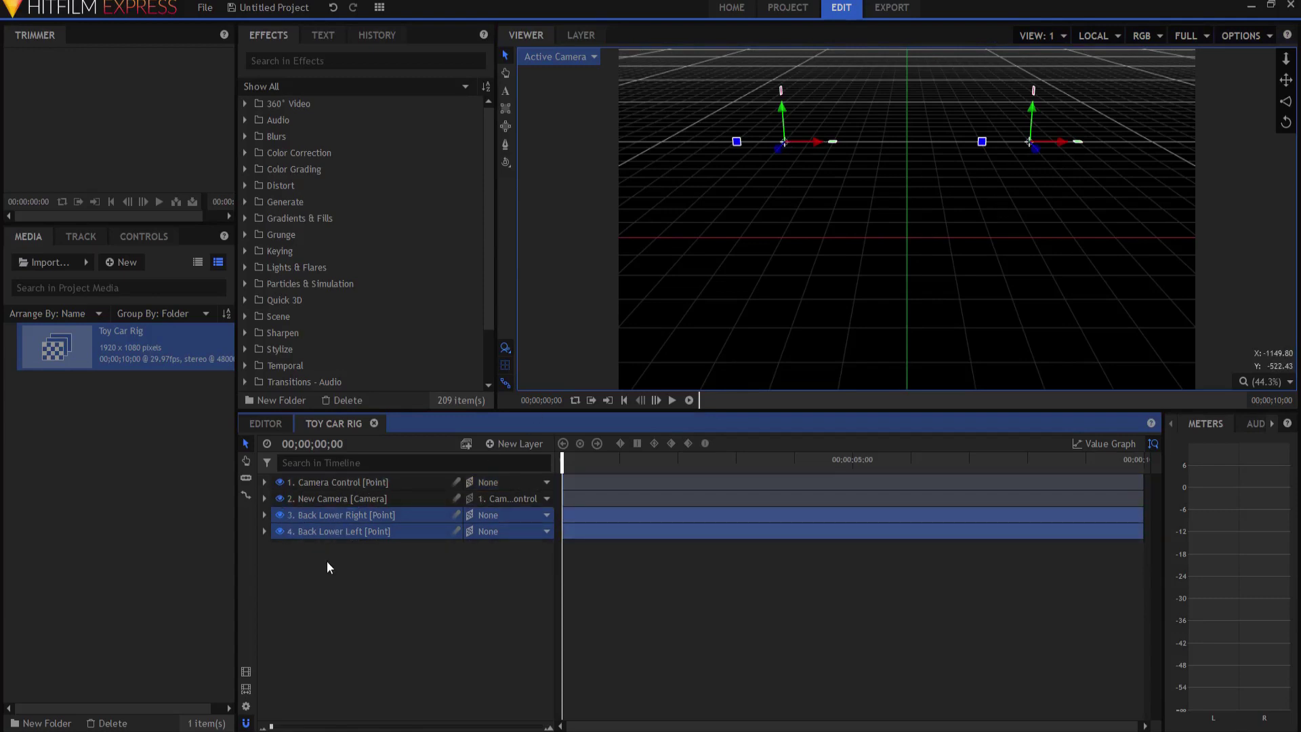
pyautogui.click(337, 582)
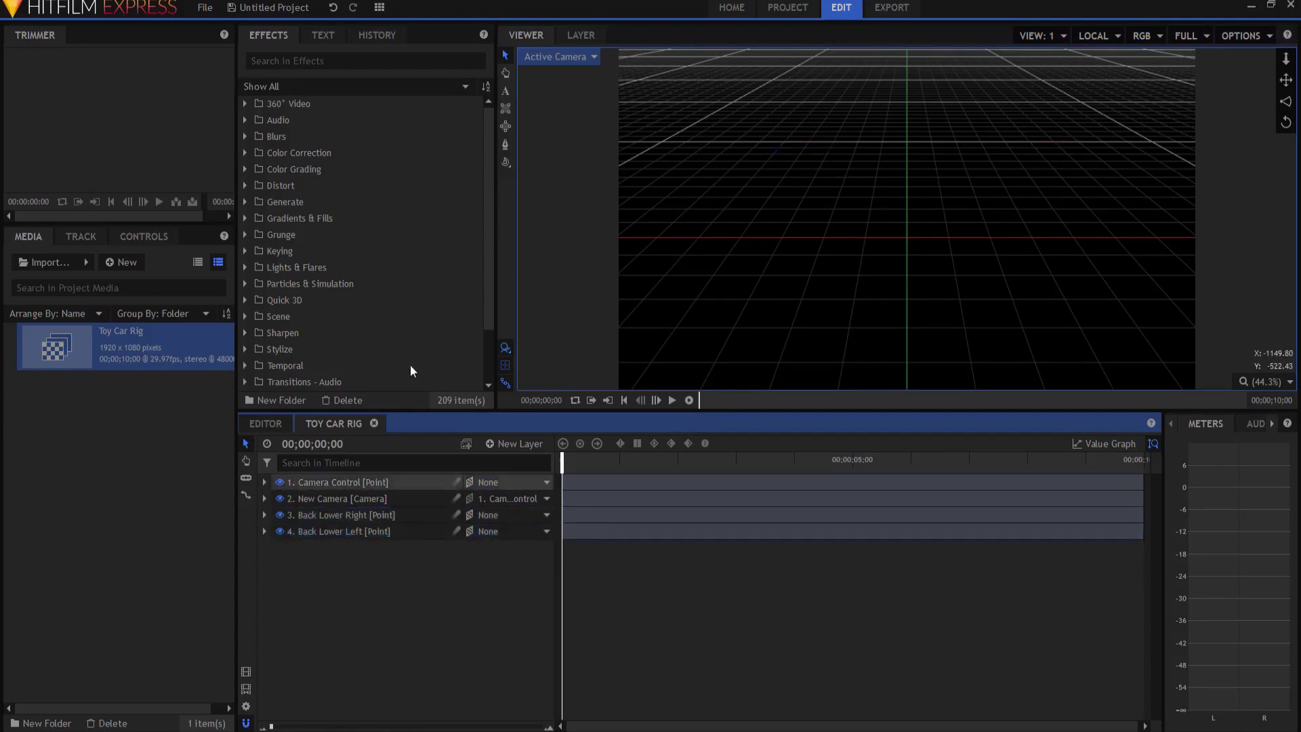
pyautogui.click(557, 56)
pyautogui.click(543, 187)
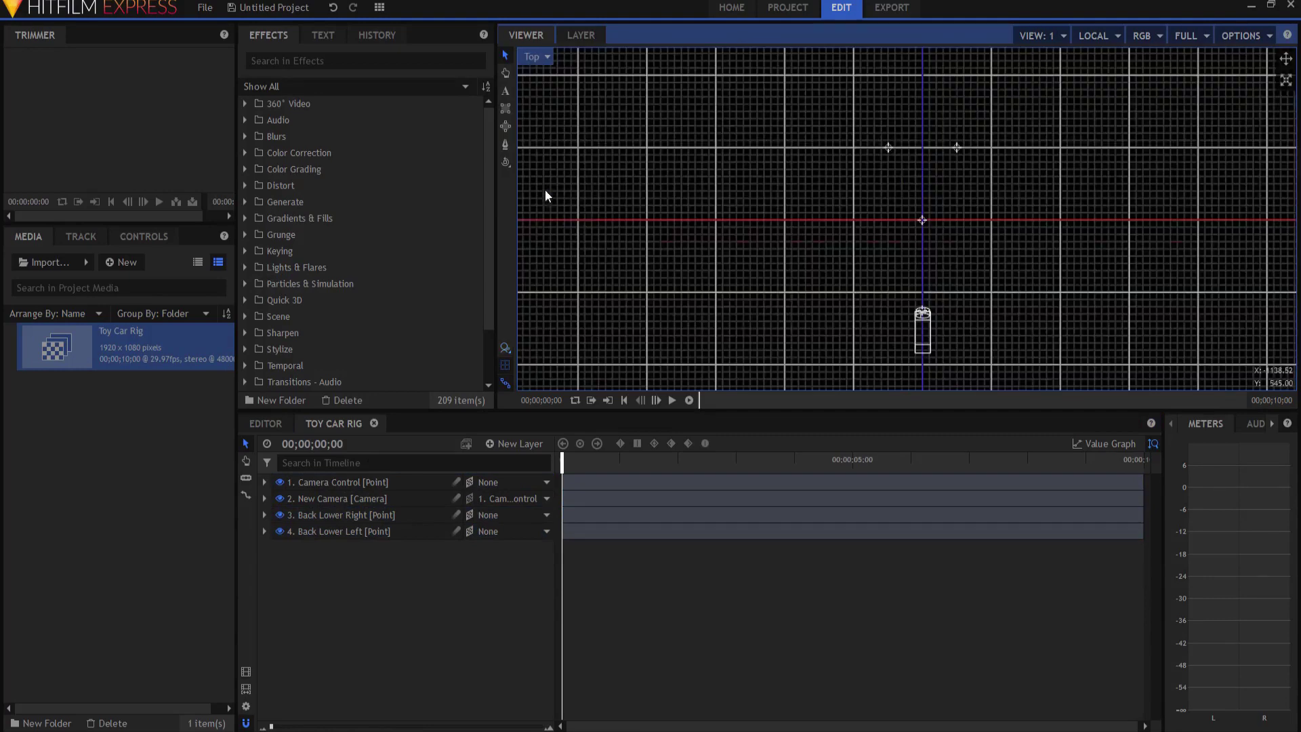
pyautogui.click(334, 531)
# Step: Duplicate Back Lower Left as 'Front Lower Left' and move its Z position to 400
pyautogui.rightClick(337, 531)
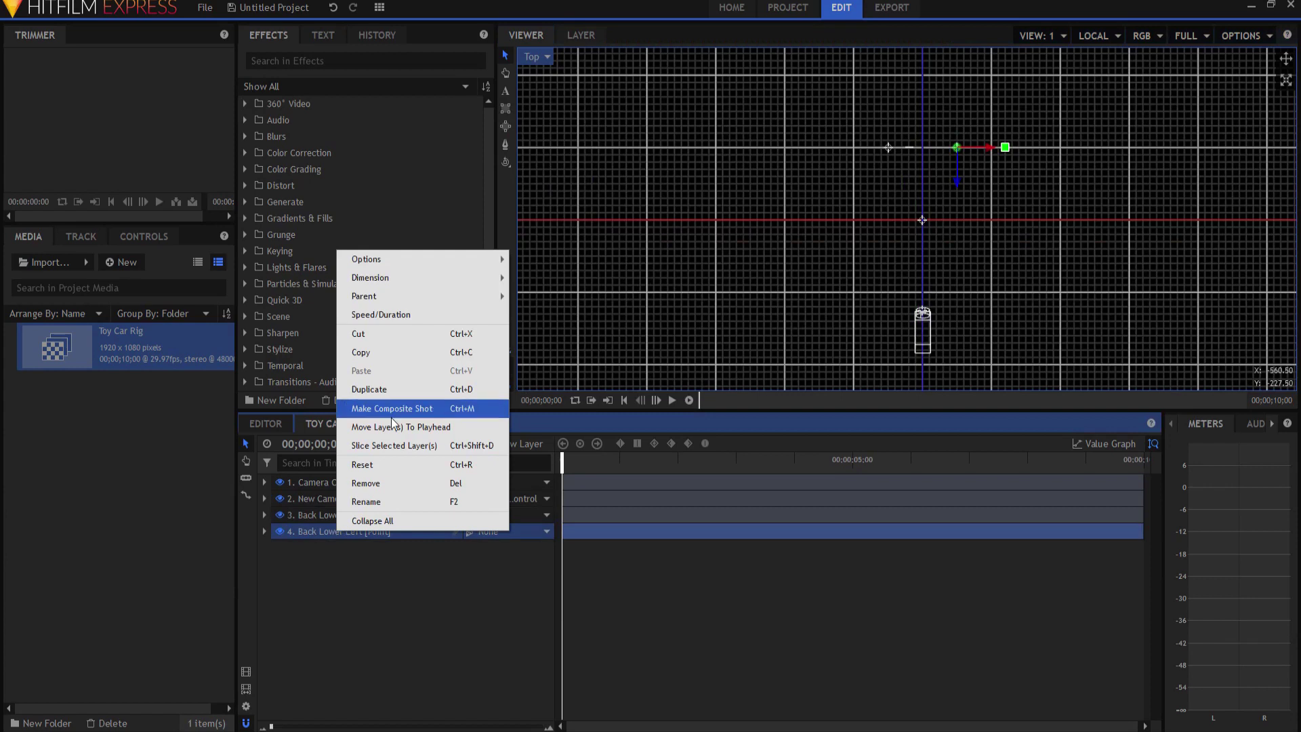
pyautogui.click(398, 389)
pyautogui.press('F2')
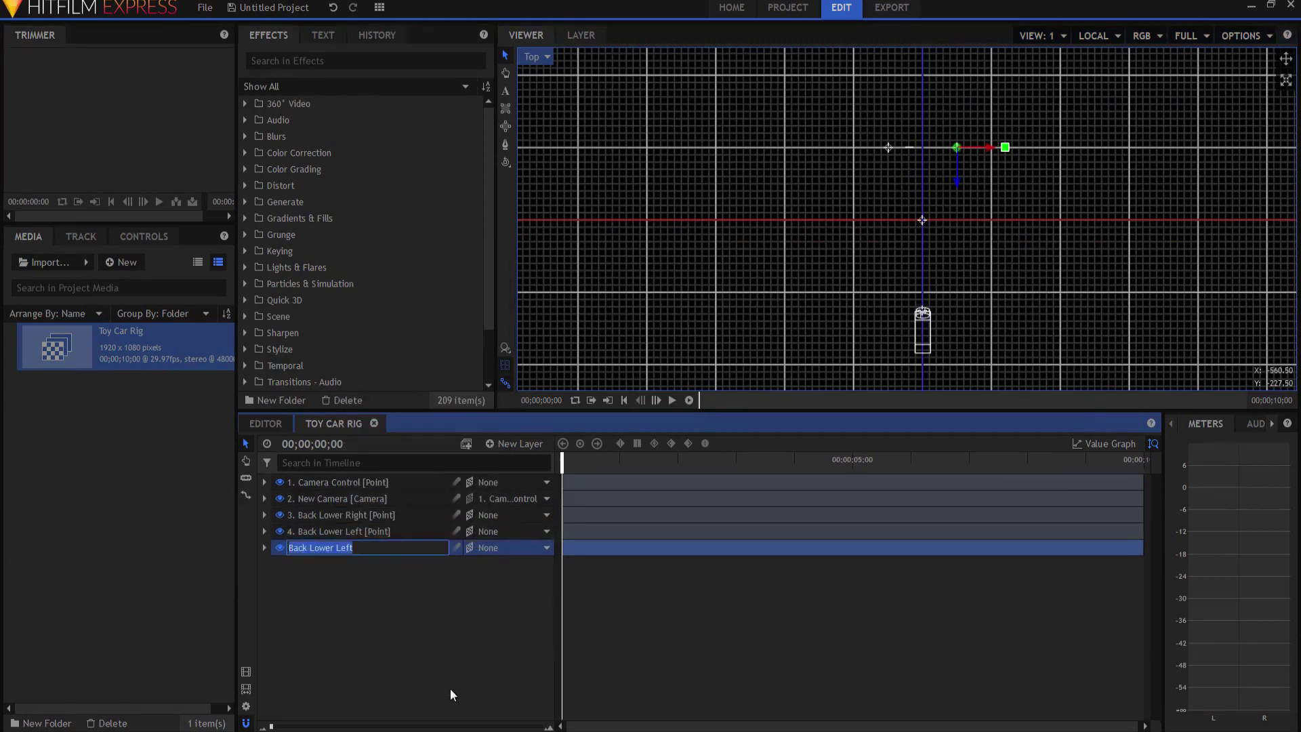
pyautogui.press('Right')
pyautogui.press('Left')
pyautogui.press('Left')
pyautogui.press('Left')
pyautogui.press('BackSpace')
pyautogui.press('BackSpace')
pyautogui.press('BackSpace')
pyautogui.press('BackSpace')
pyautogui.press('BackSpace')
pyautogui.write('Front')
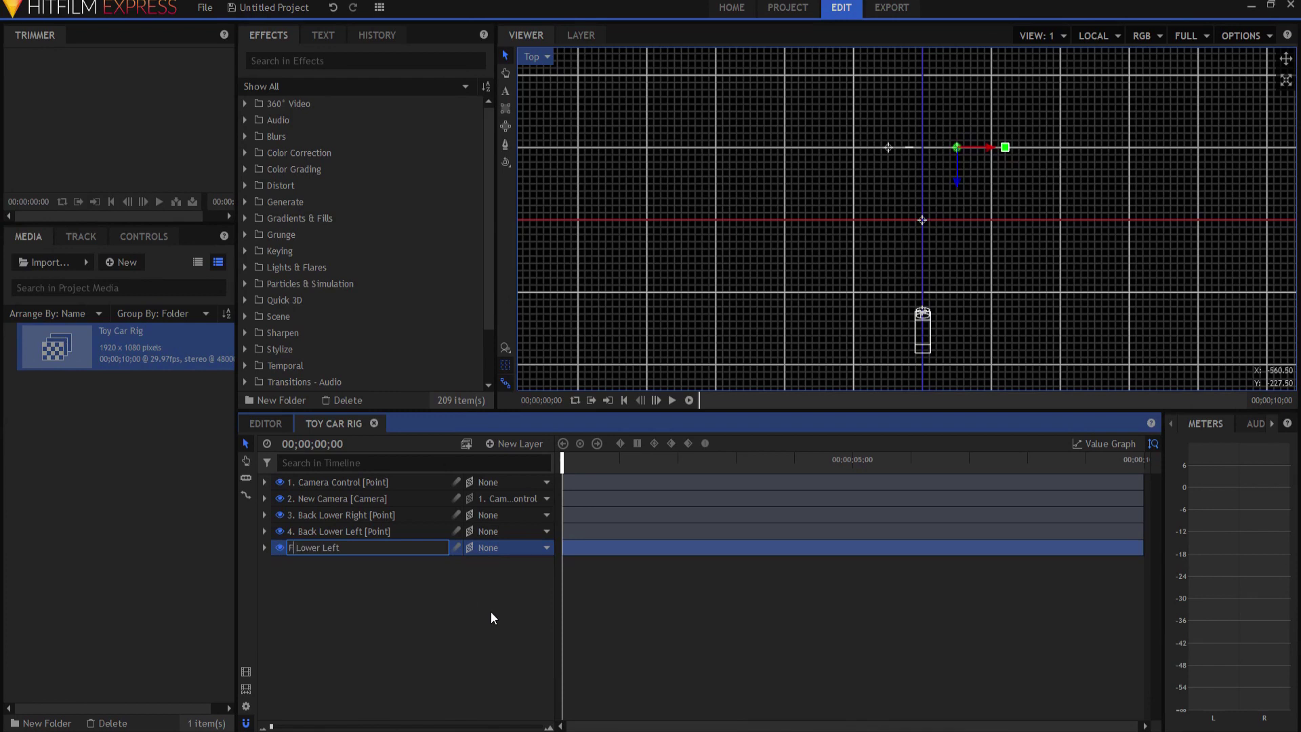
pyautogui.press('Return')
pyautogui.click(264, 548)
pyautogui.click(277, 564)
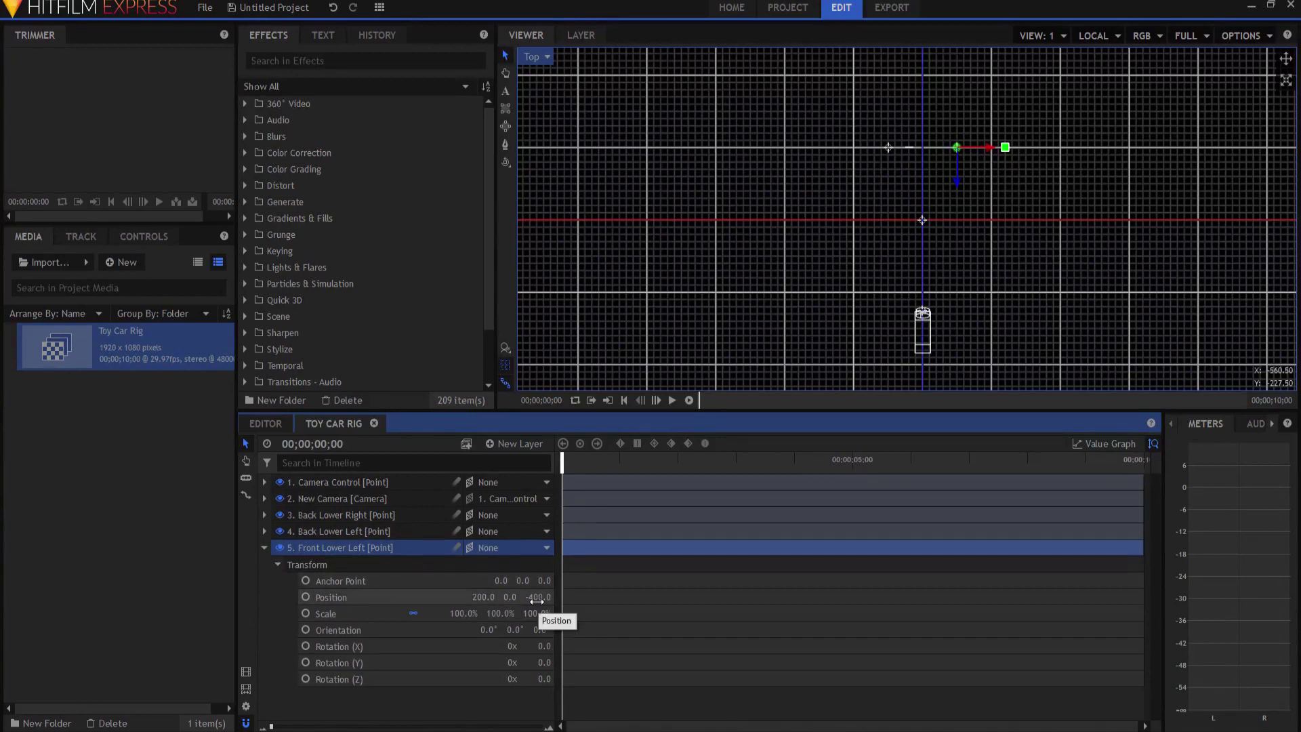
pyautogui.moveTo(536, 601); pyautogui.dragTo(806, 601)
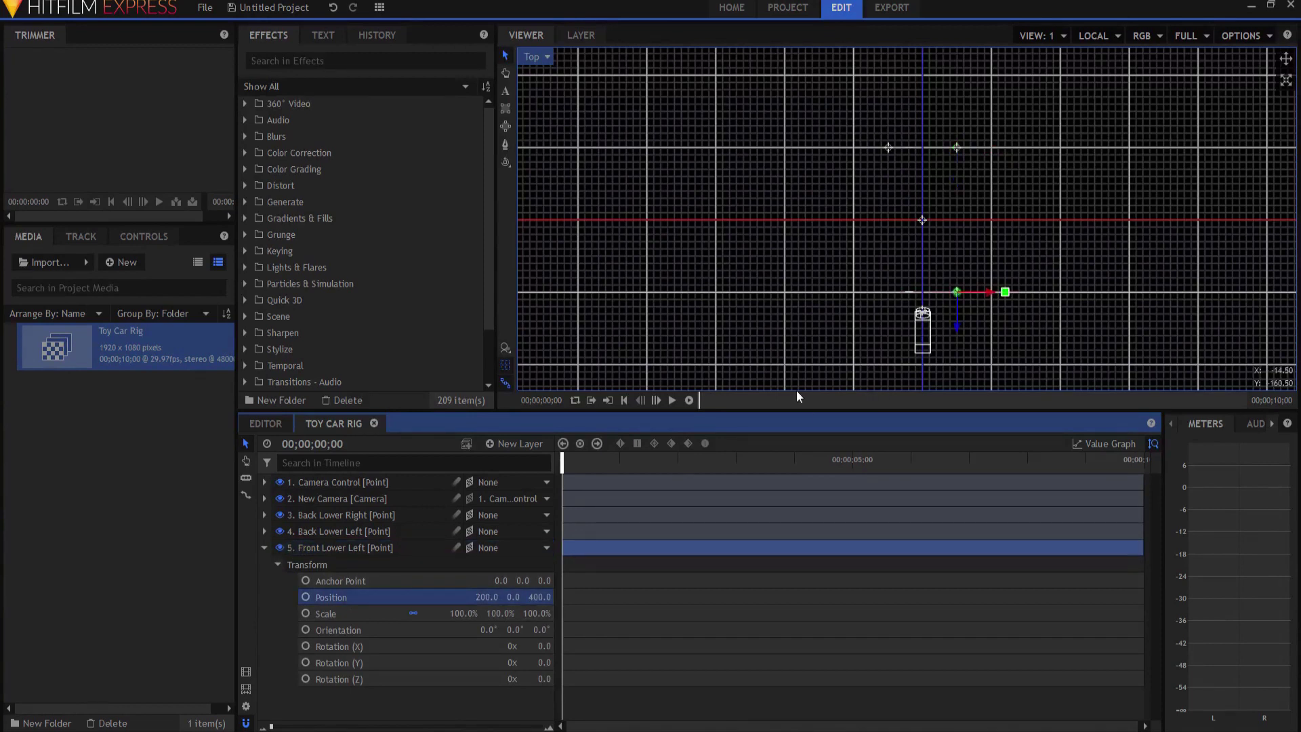
pyautogui.click(265, 547)
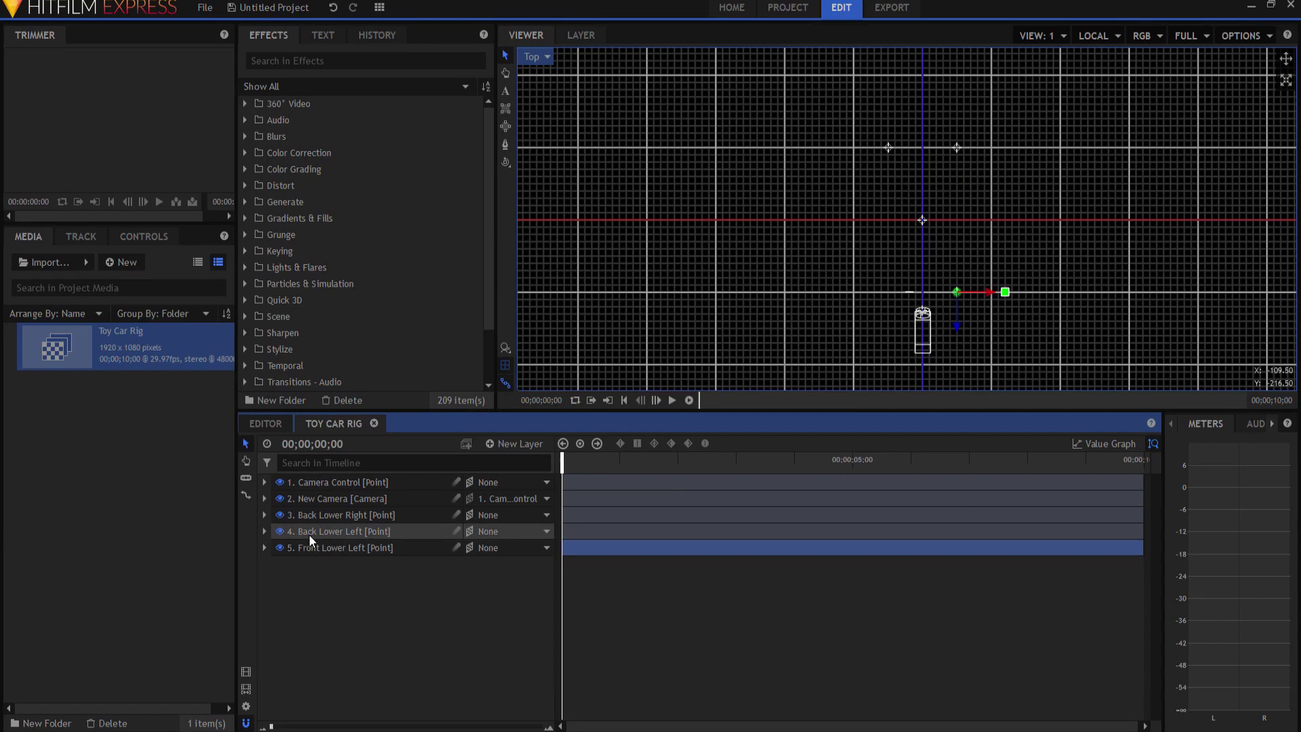
# Step: Duplicate Back Lower Right as 'Front Lower Right' and move its Z position to 400
pyautogui.click(320, 514)
pyautogui.rightClick(320, 513)
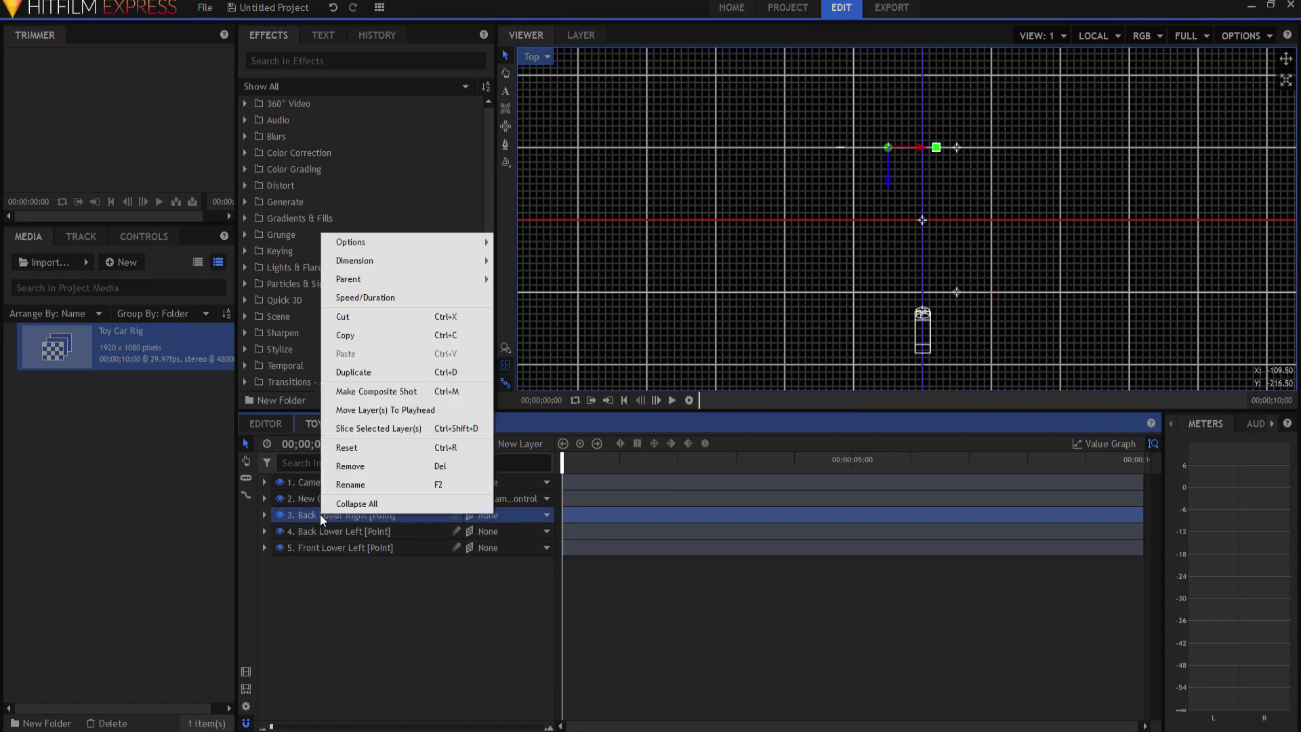
pyautogui.click(369, 377)
pyautogui.doubleClick(355, 534)
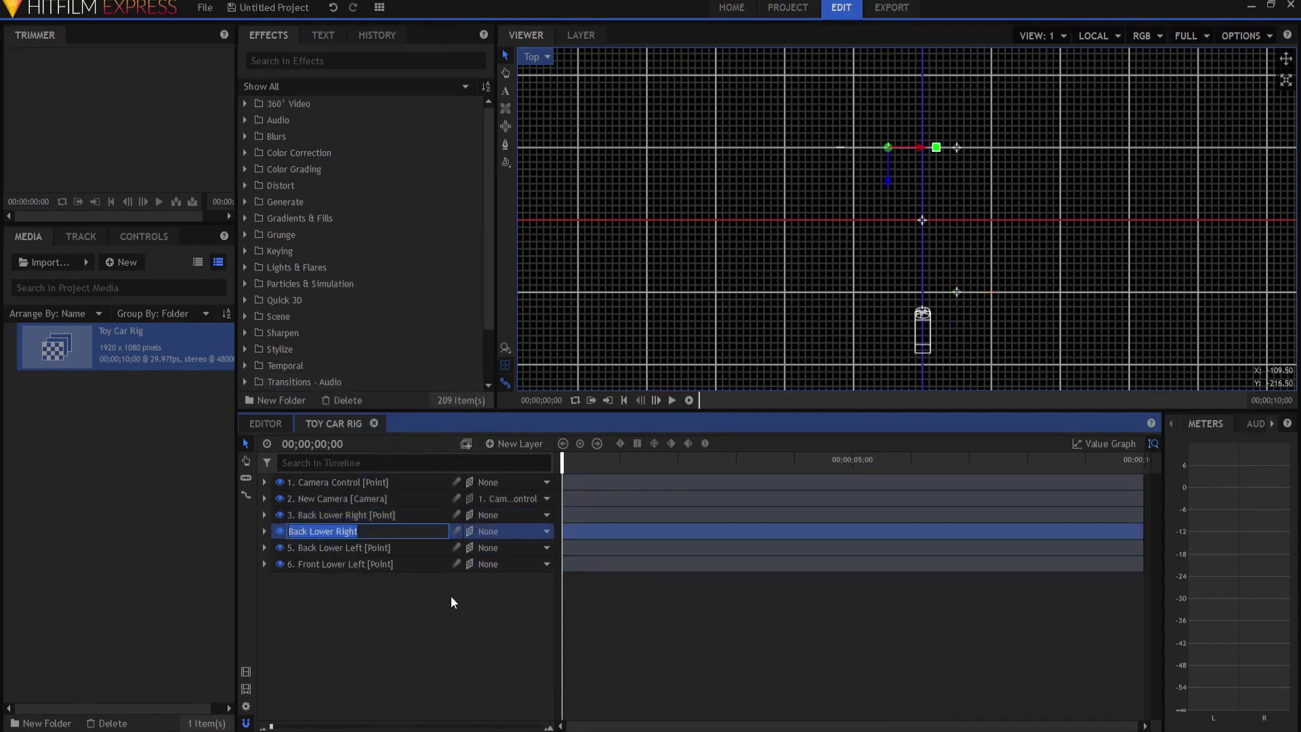
pyautogui.press('Home')
pyautogui.press('Delete')
pyautogui.press('Delete')
pyautogui.press('Delete')
pyautogui.press('Delete')
pyautogui.press('Delete')
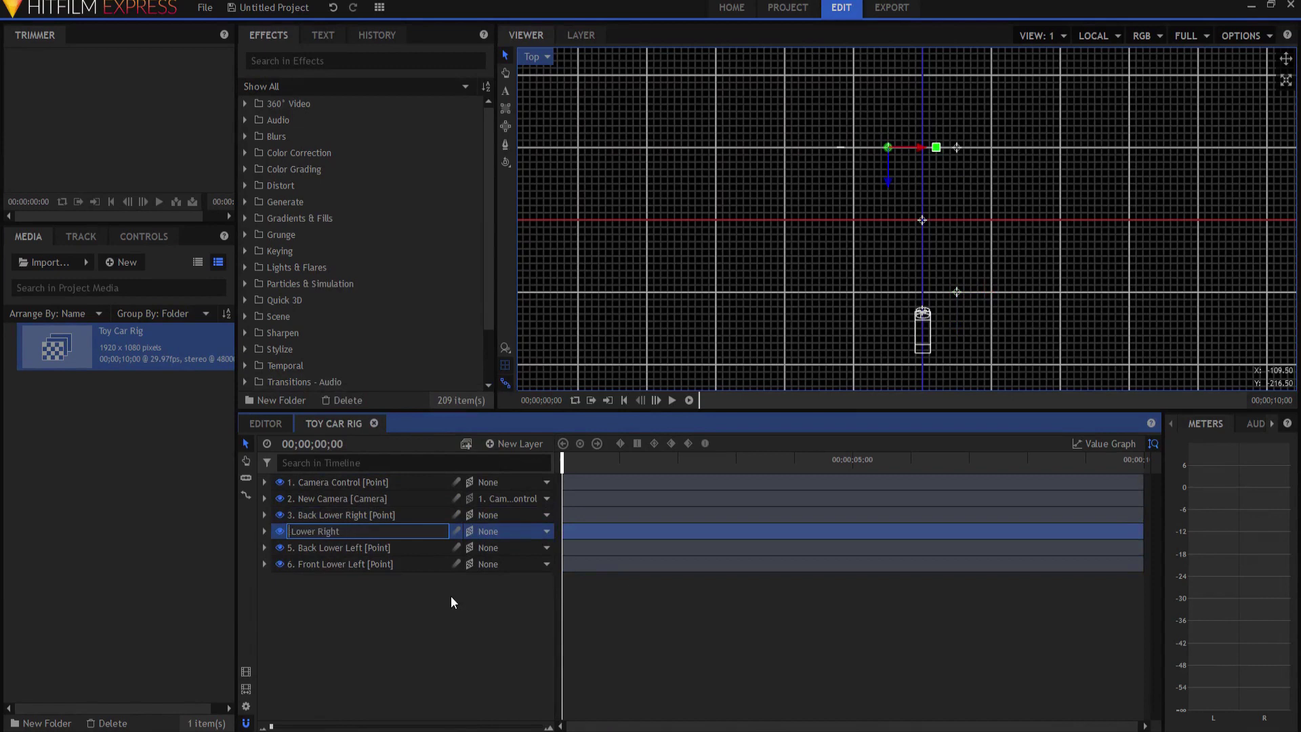
pyautogui.write('Front')
pyautogui.press('Return')
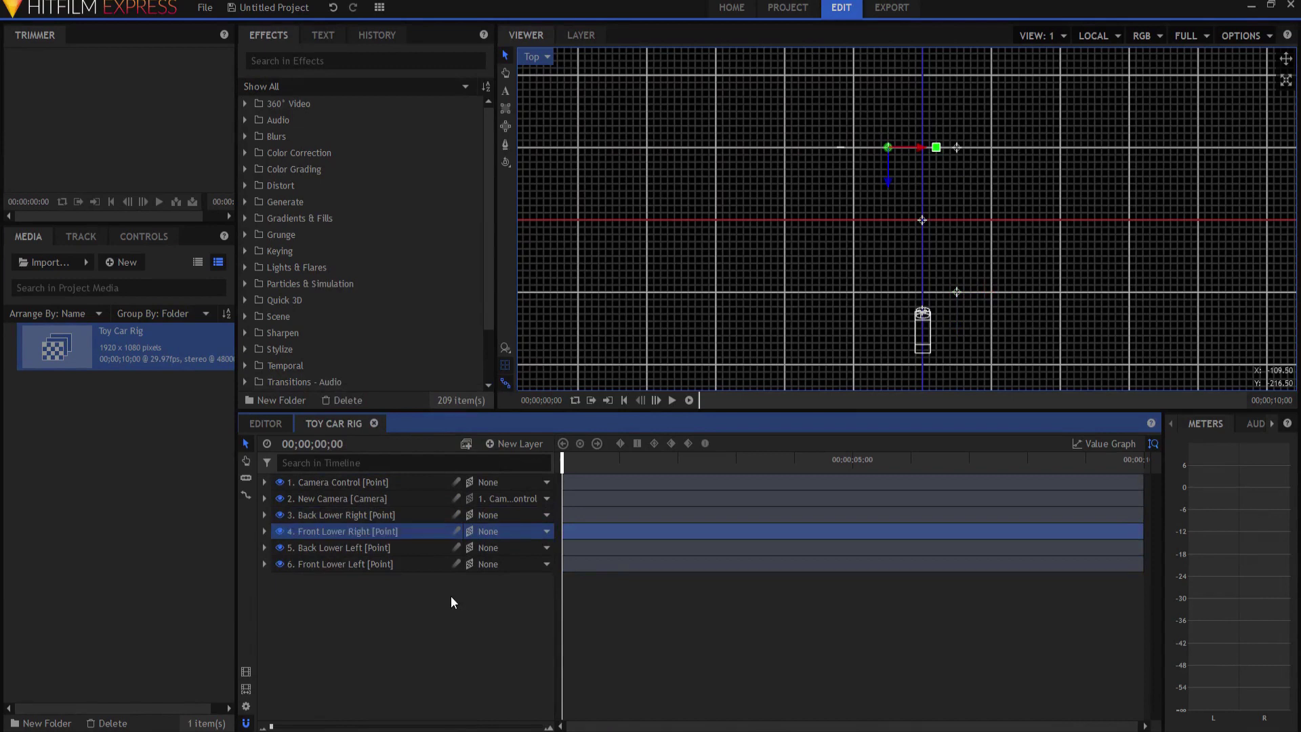
pyautogui.click(264, 531)
pyautogui.click(278, 547)
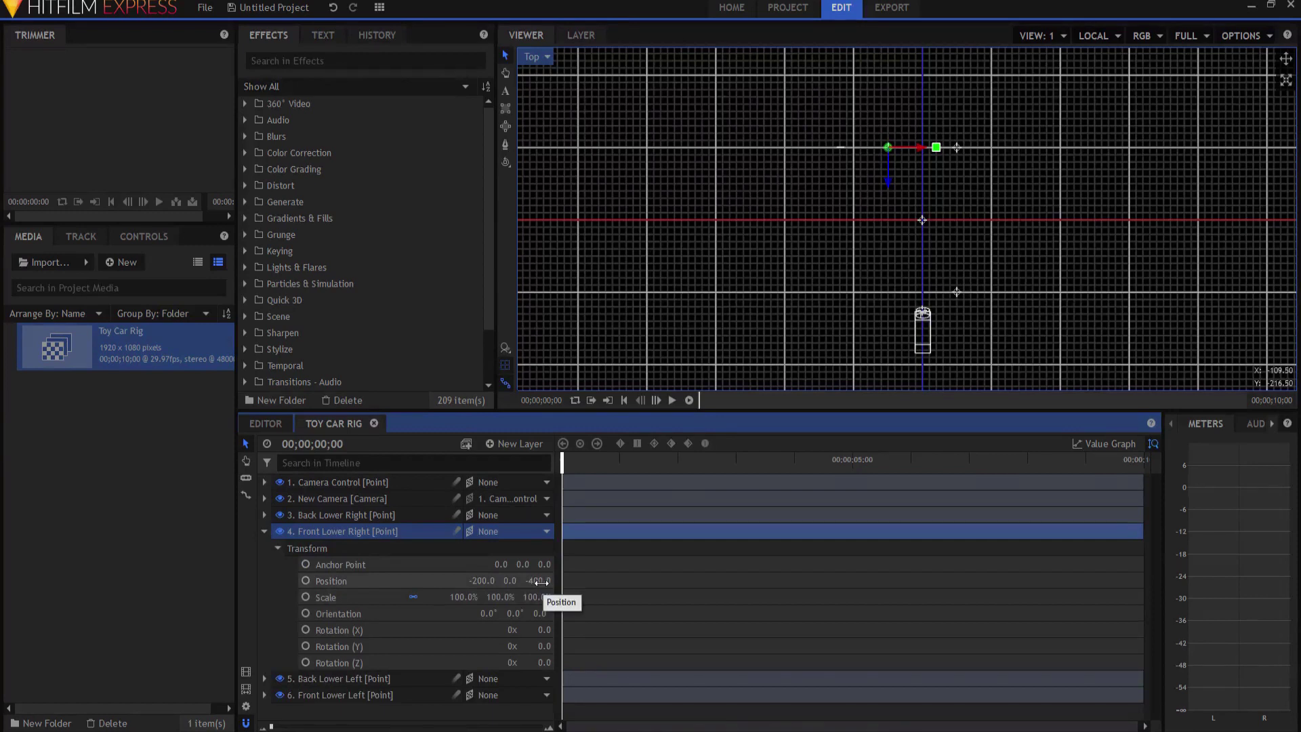
pyautogui.moveTo(539, 581); pyautogui.dragTo(593, 581)
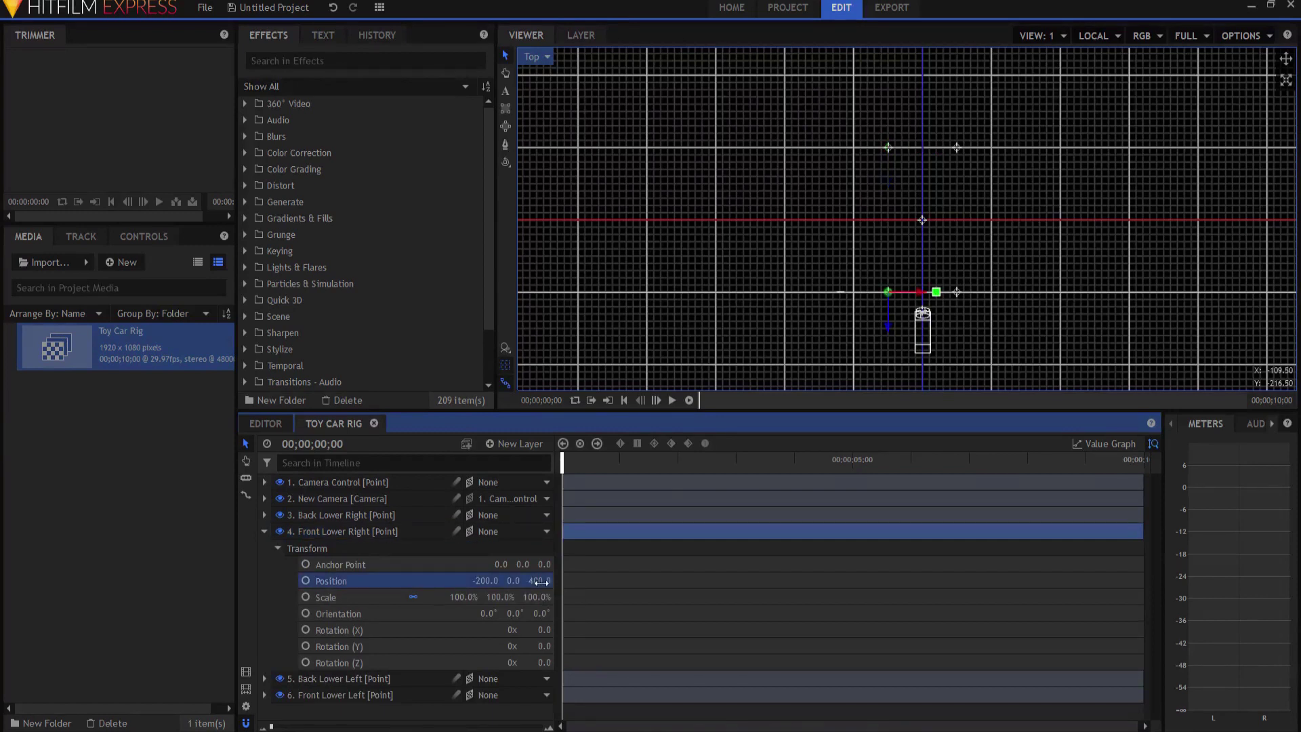
pyautogui.click(264, 531)
# Step: Switch the viewer to Perspective and orbit to inspect the corner points
pyautogui.click(535, 57)
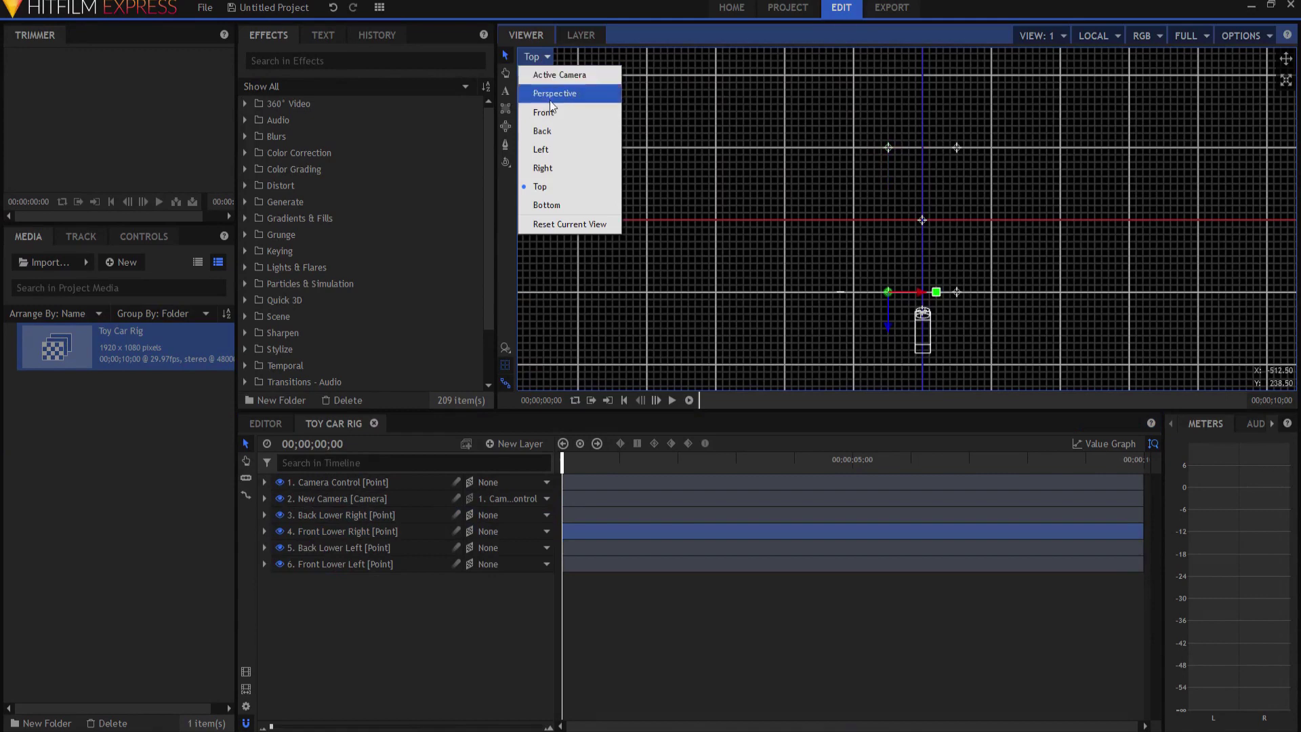
pyautogui.click(563, 93)
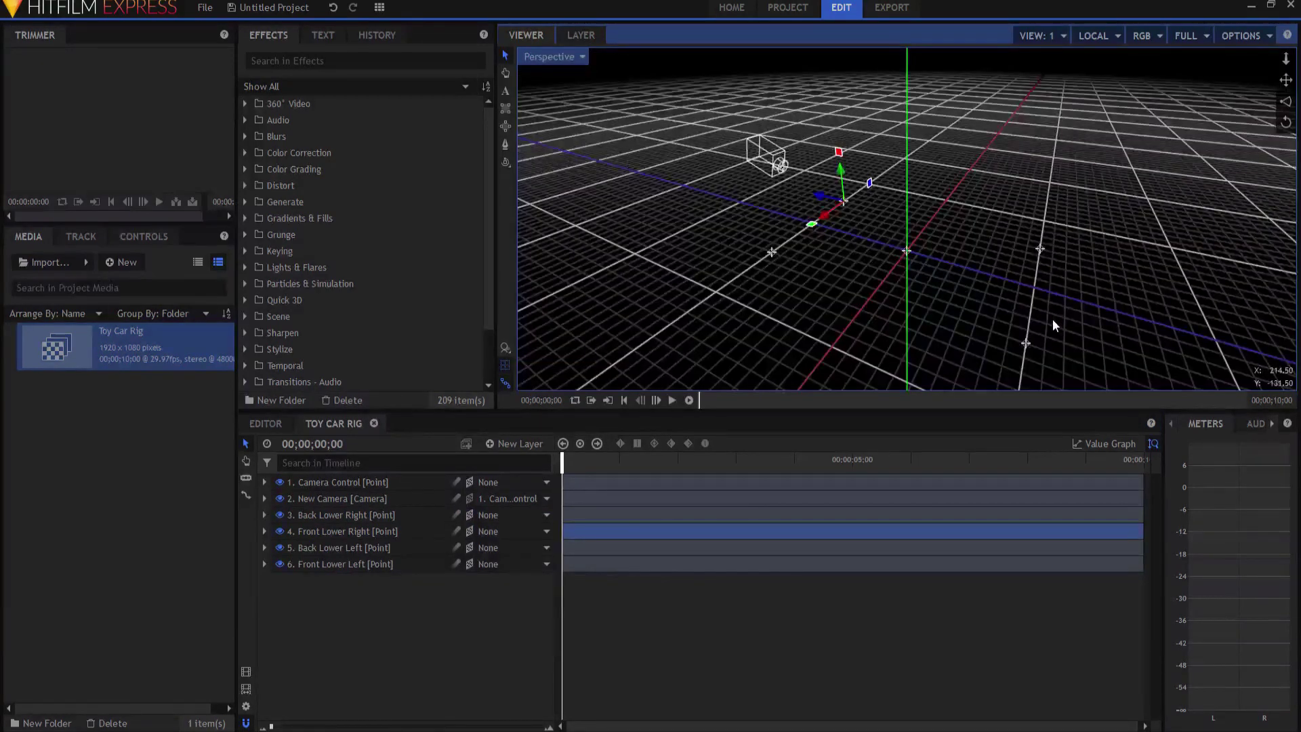
pyautogui.click(505, 162)
pyautogui.moveTo(1157, 285)
pyautogui.mouseDown()
pyautogui.moveTo(992, 332)
pyautogui.moveTo(953, 278)
pyautogui.moveTo(1164, 280)
pyautogui.mouseUp()
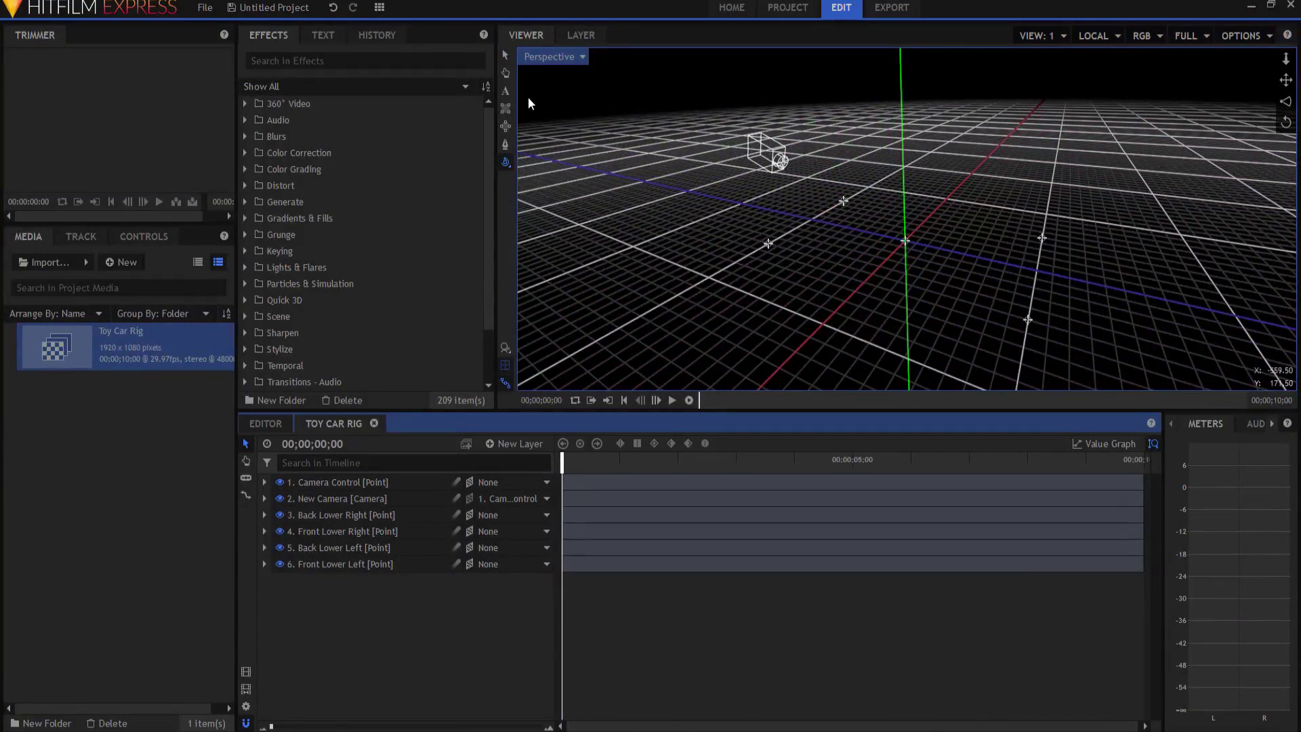
# Step: Look through the Active Camera and select the four corner point layers
pyautogui.click(536, 58)
pyautogui.click(554, 73)
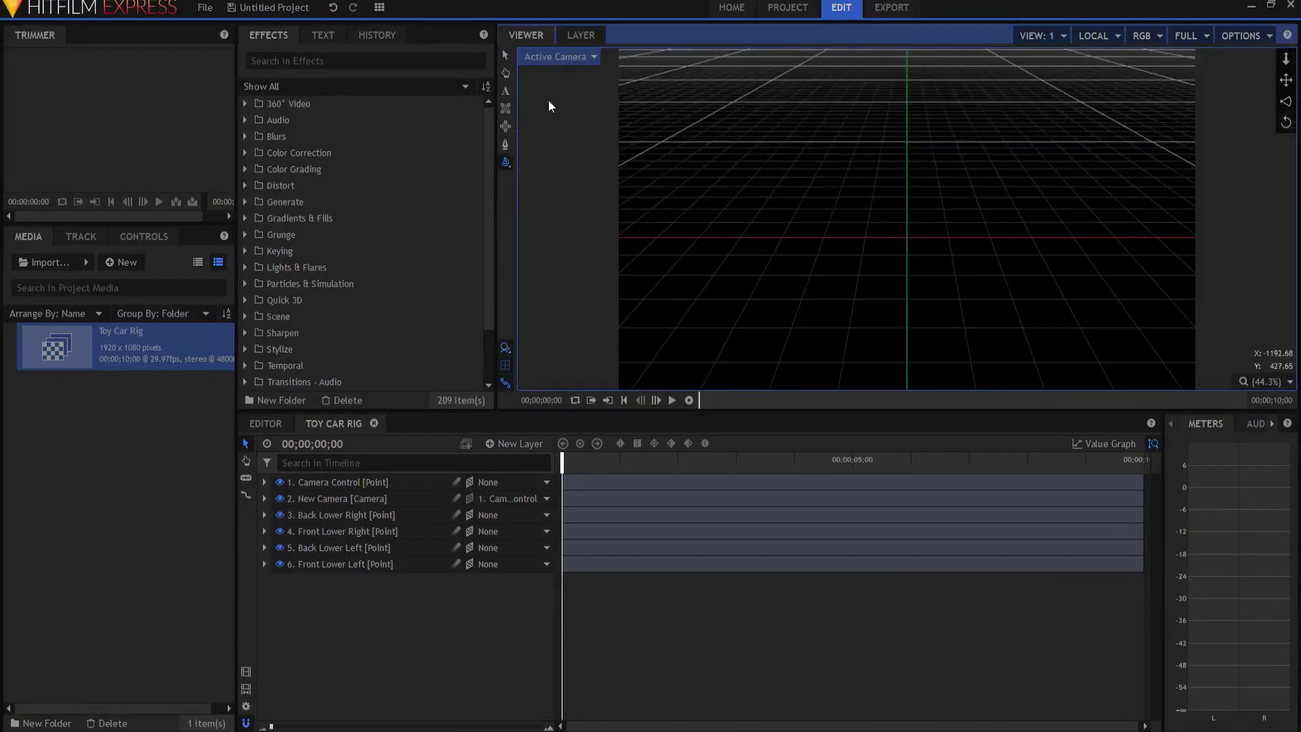
pyautogui.moveTo(347, 582); pyautogui.dragTo(348, 516)
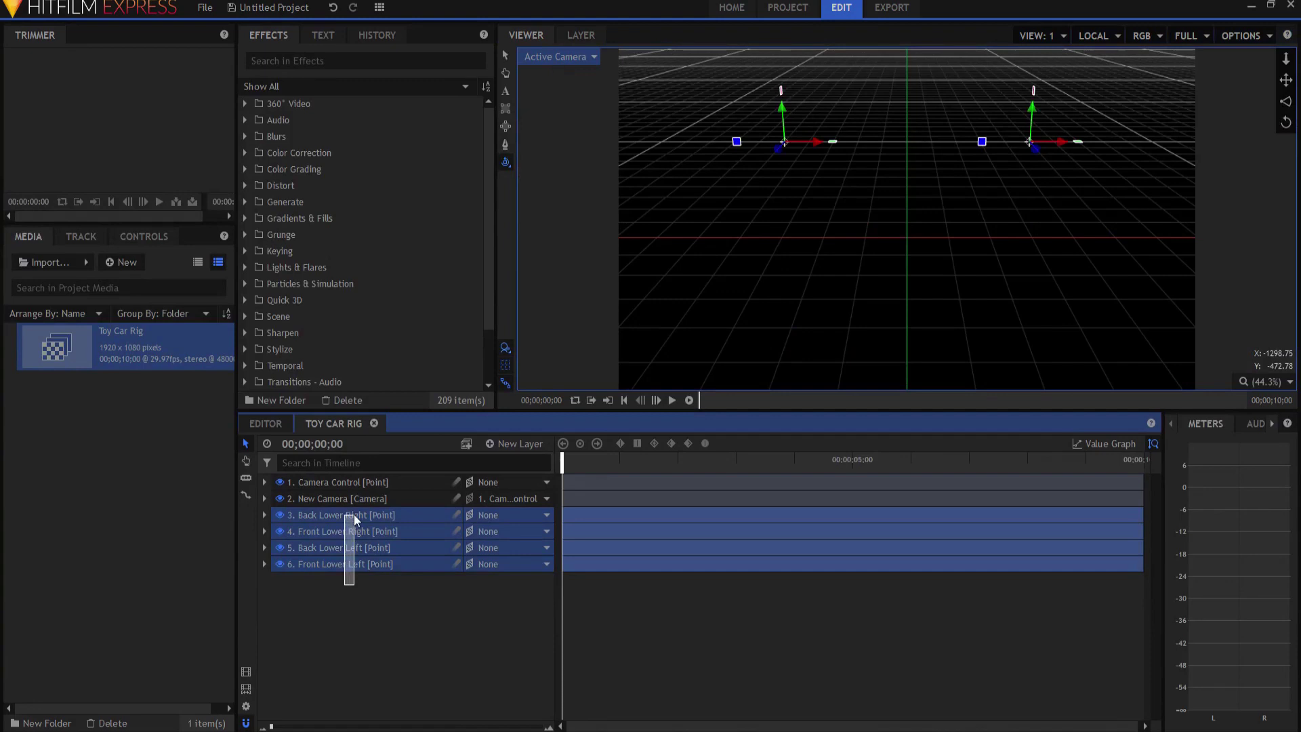
# Step: Set New Camera's Position Z to 1000, then select the corner point layers to show them
pyautogui.click(324, 498)
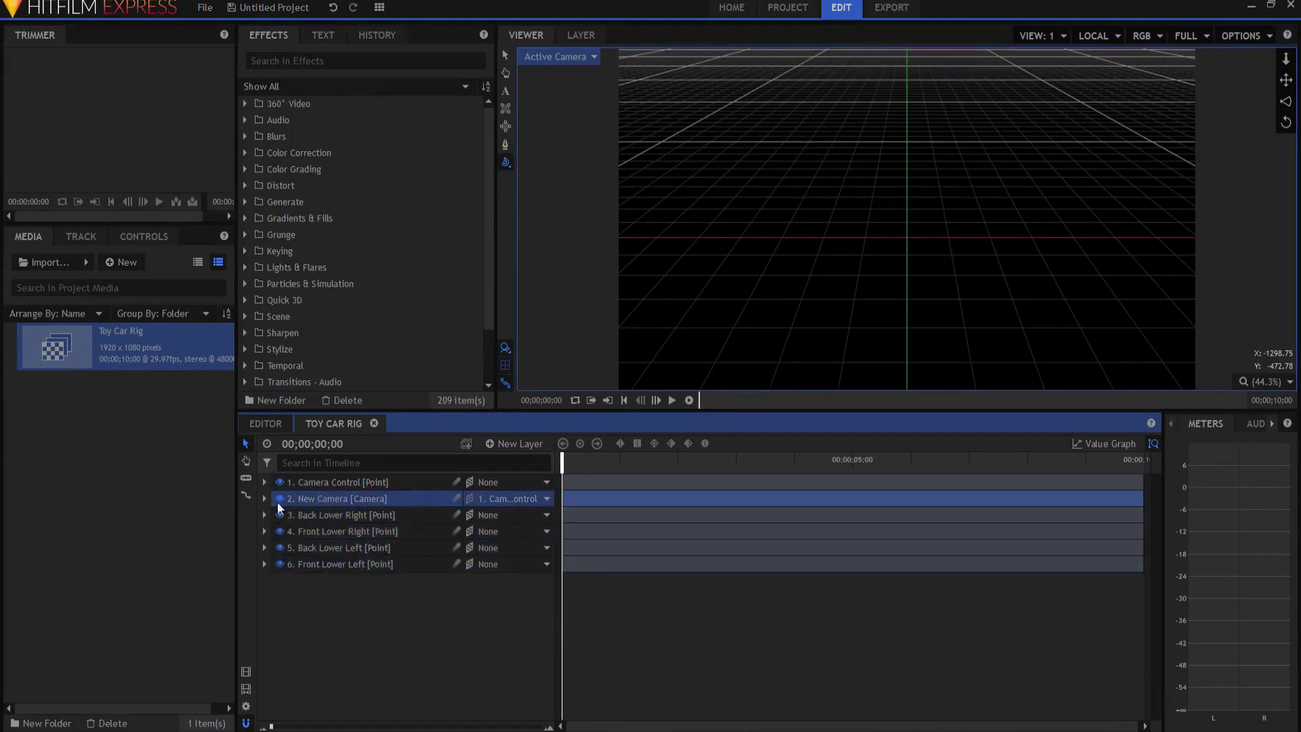
pyautogui.click(264, 498)
pyautogui.click(540, 547)
pyautogui.write('100')
pyautogui.press('Return')
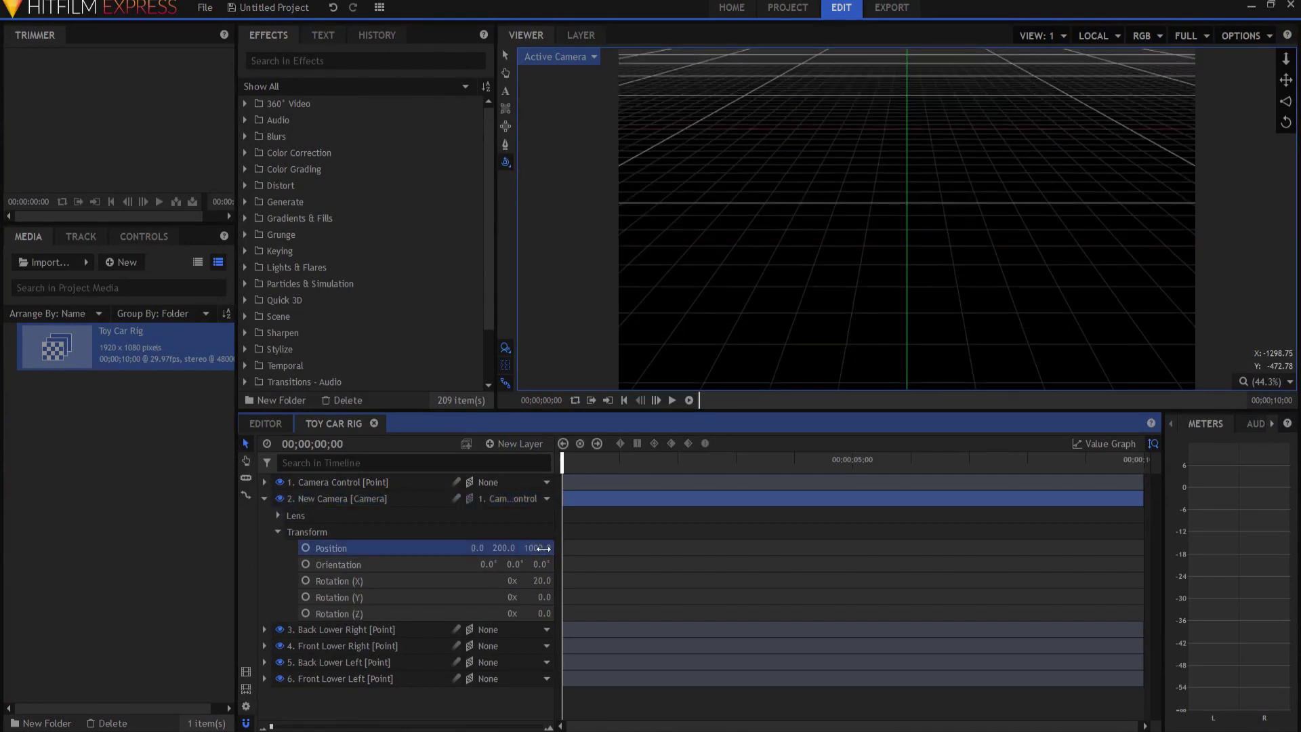
pyautogui.moveTo(356, 712); pyautogui.dragTo(360, 626)
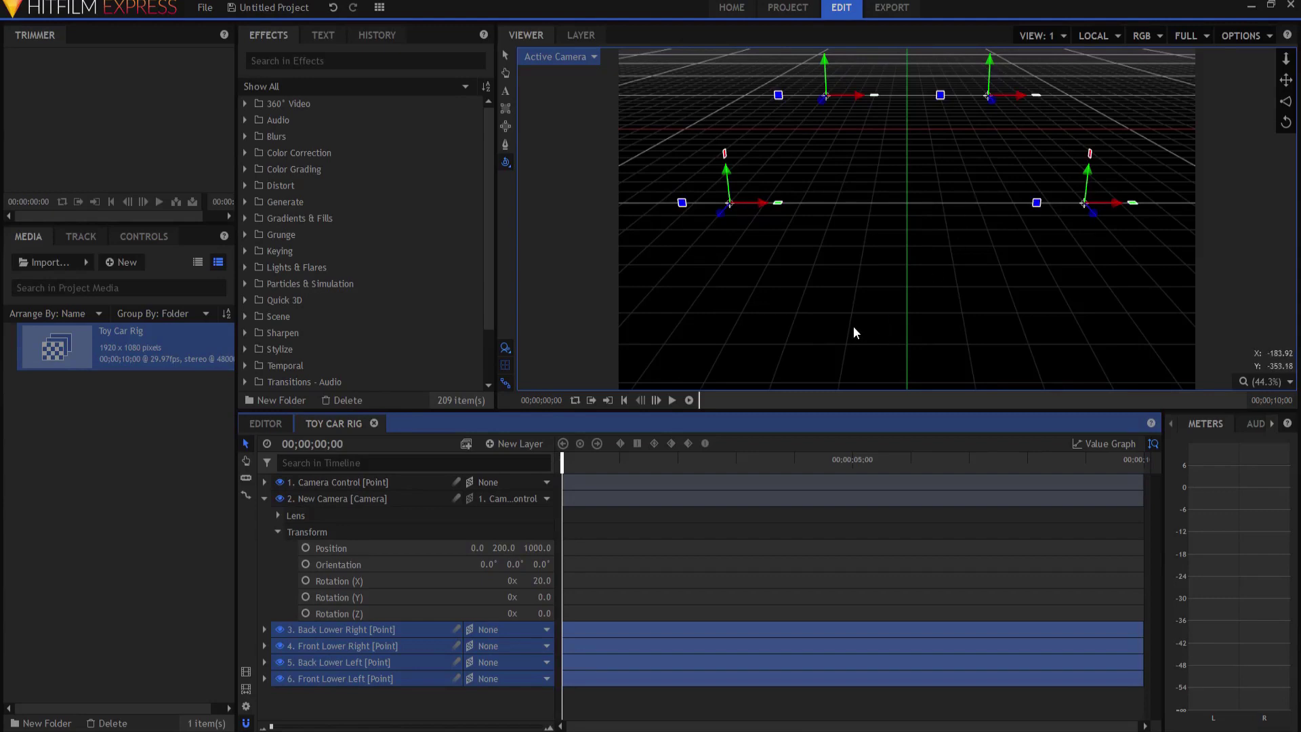
# Step: Duplicate Front Lower Right twice with Ctrl+D, naming the copies Back Upper Right and Back Upper Left
pyautogui.click(327, 645)
pyautogui.click(264, 499)
pyautogui.hotkey('ctrl', 'd')
pyautogui.doubleClick(318, 531)
pyautogui.write('Back Upper Right')
pyautogui.press('Return')
pyautogui.hotkey('ctrl', 'd')
pyautogui.doubleClick(318, 547)
pyautogui.write('Back Upper Left')
pyautogui.press('Return')
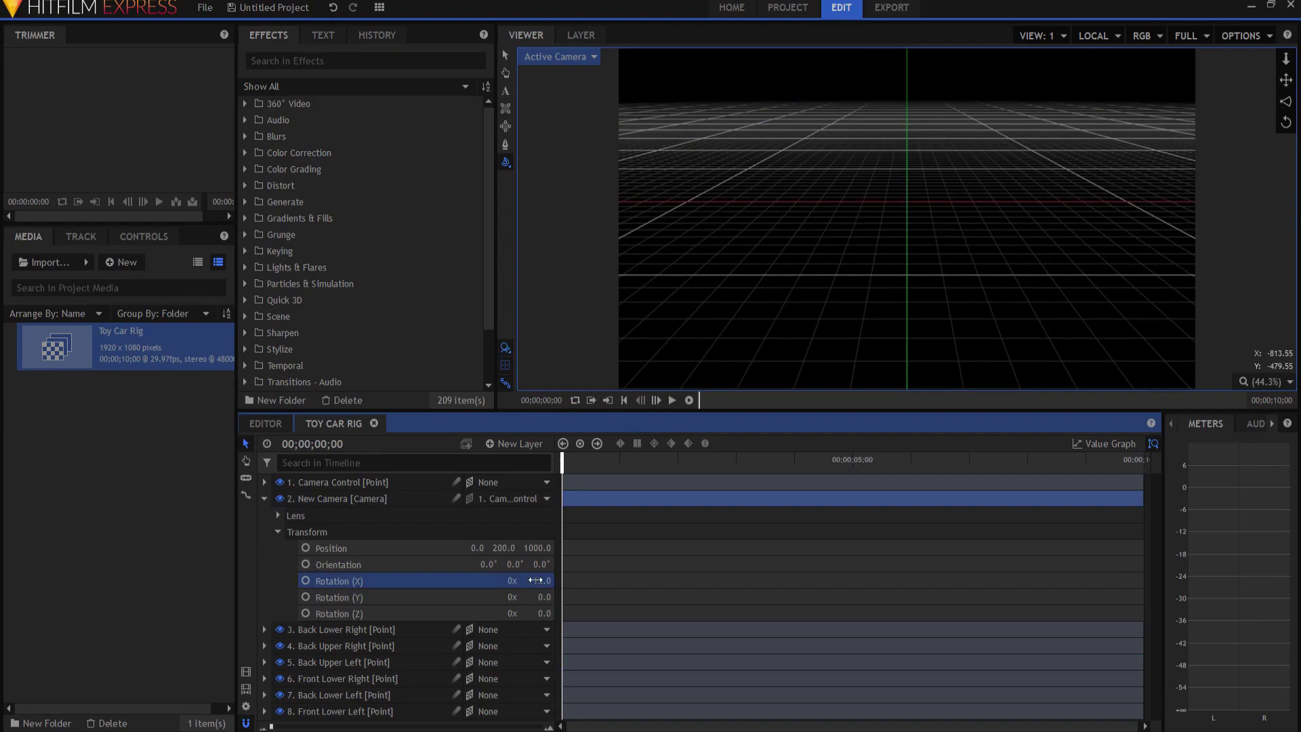
# Step: Switch the viewer to Perspective and orbit to see the new points
pyautogui.click(560, 56)
pyautogui.click(545, 282)
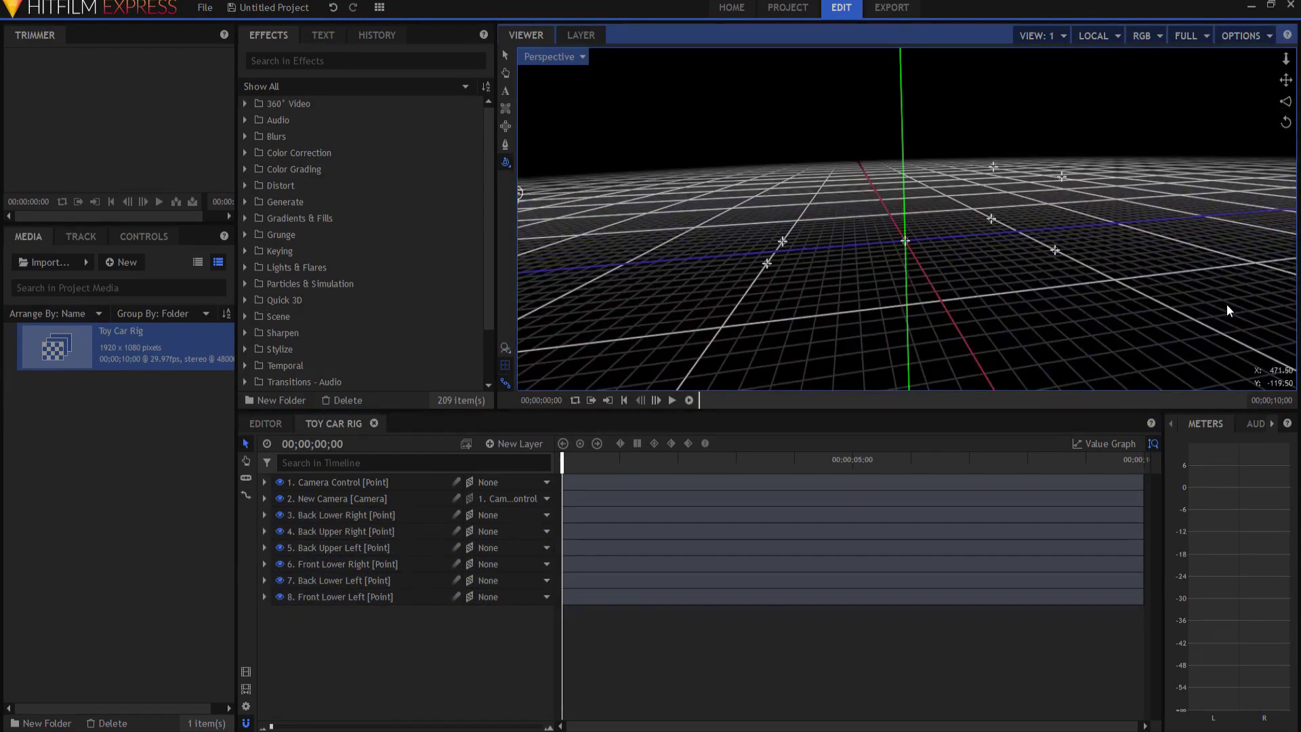
pyautogui.moveTo(1227, 303); pyautogui.dragTo(1176, 298)
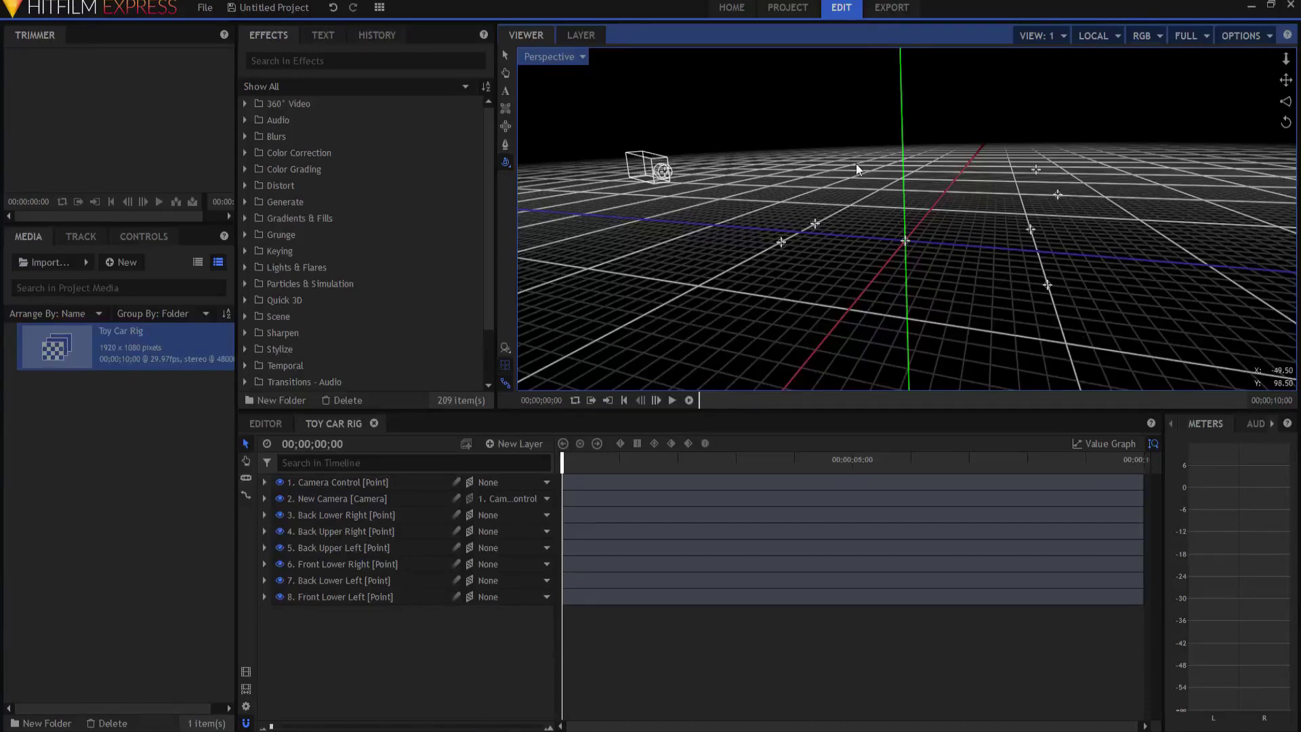
# Step: Return to the Active Camera view and select all six corner point layers
pyautogui.click(538, 55)
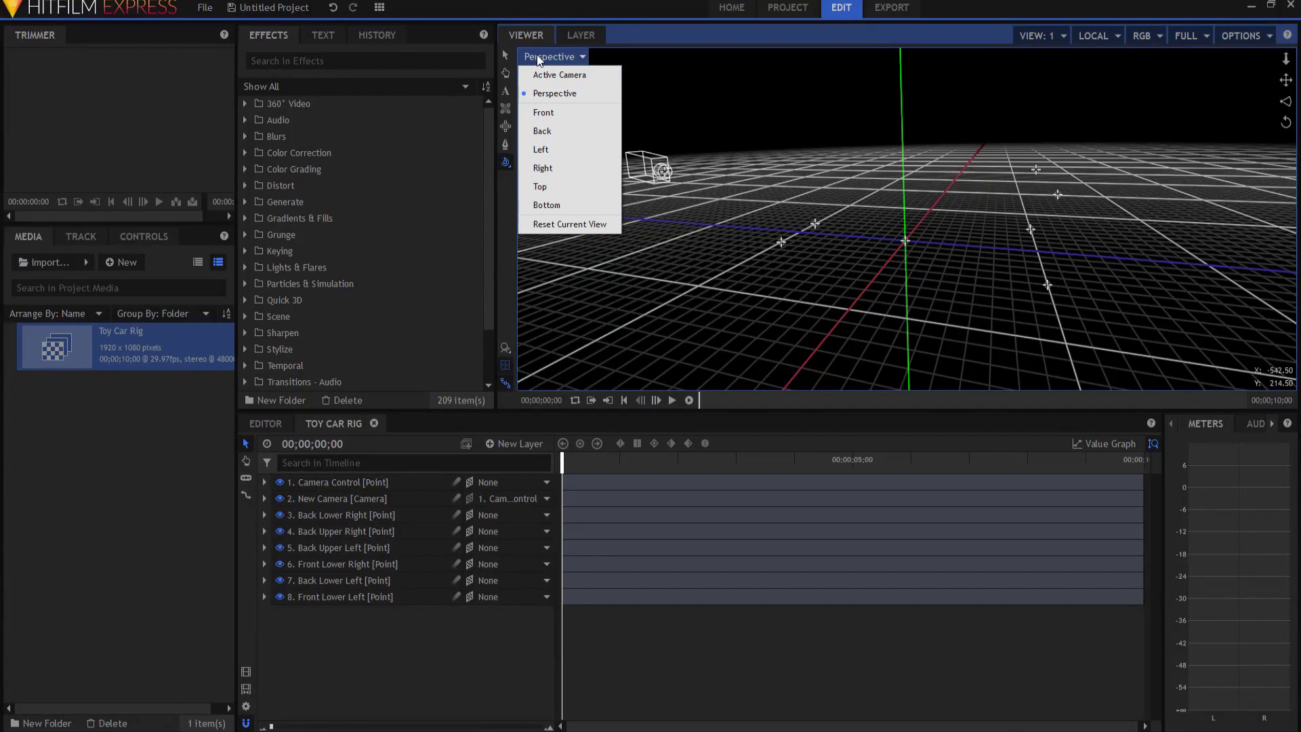
pyautogui.click(543, 77)
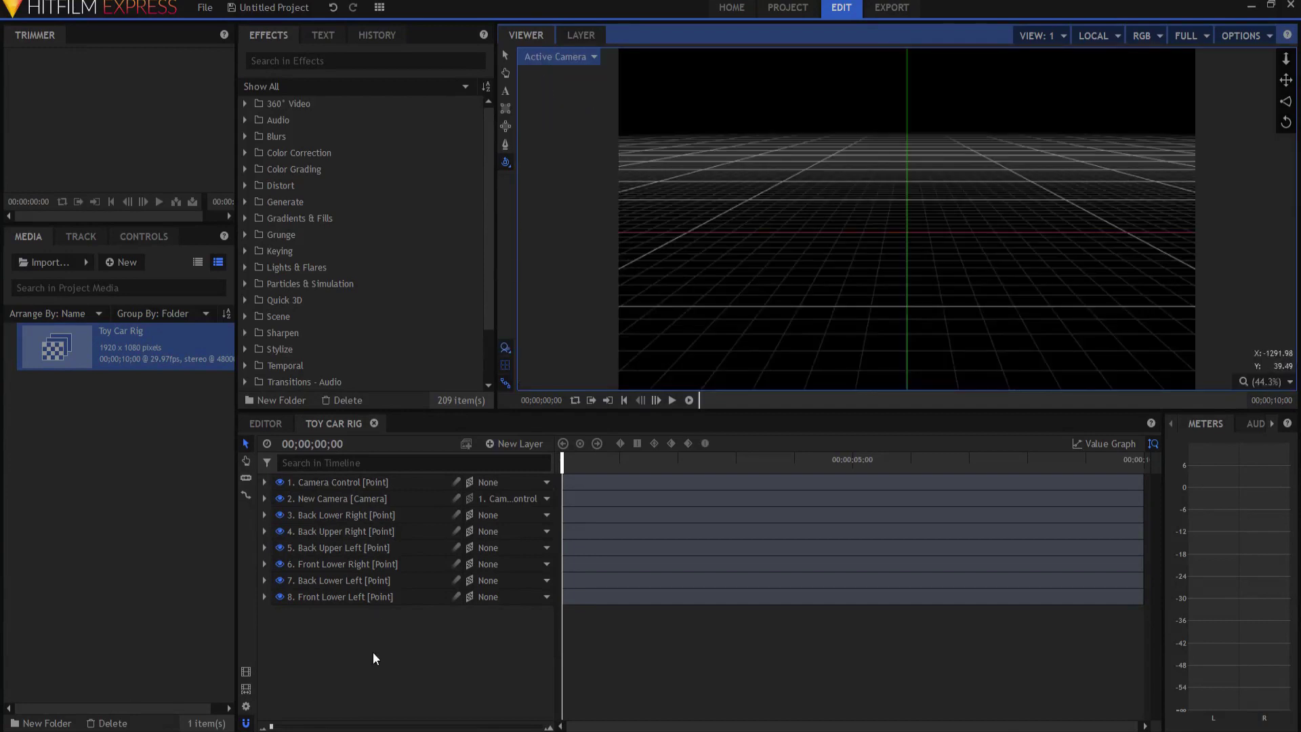
pyautogui.moveTo(350, 605); pyautogui.dragTo(343, 511)
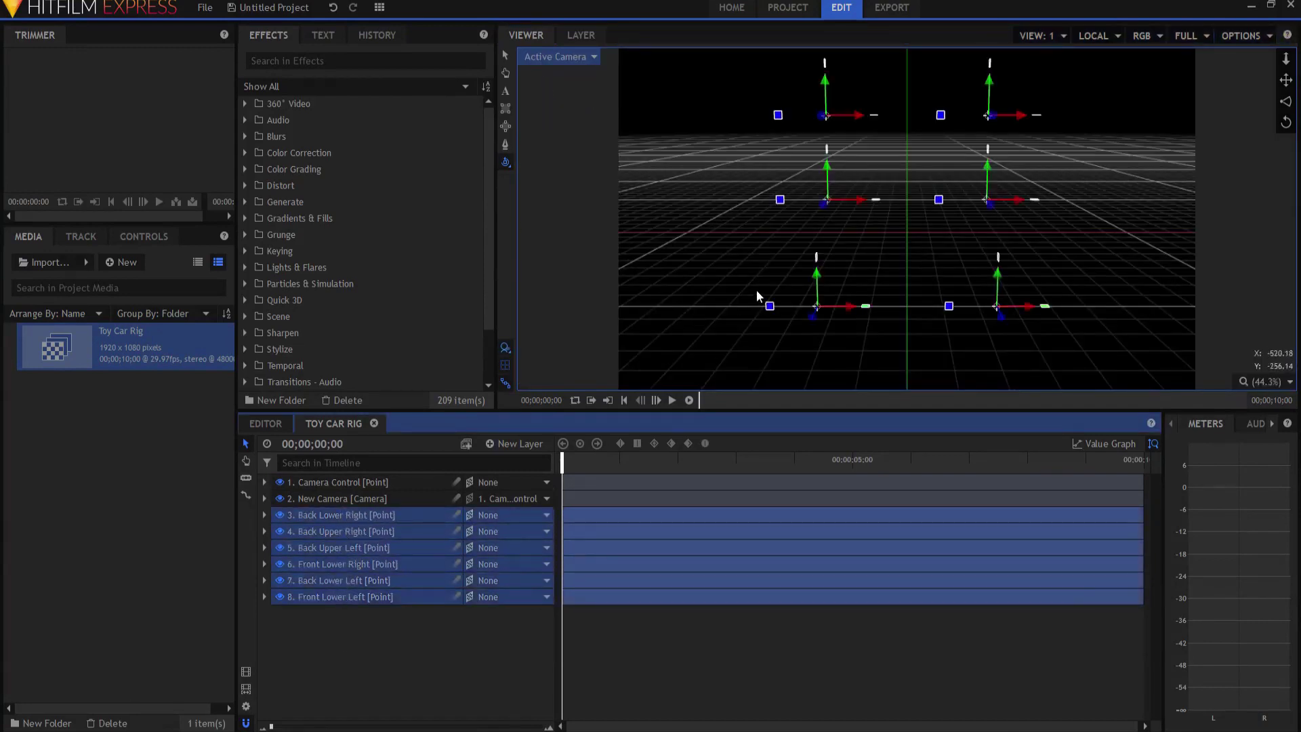
# Step: Set Camera Control's Y rotation to 45 and check the corner point layers
pyautogui.click(264, 482)
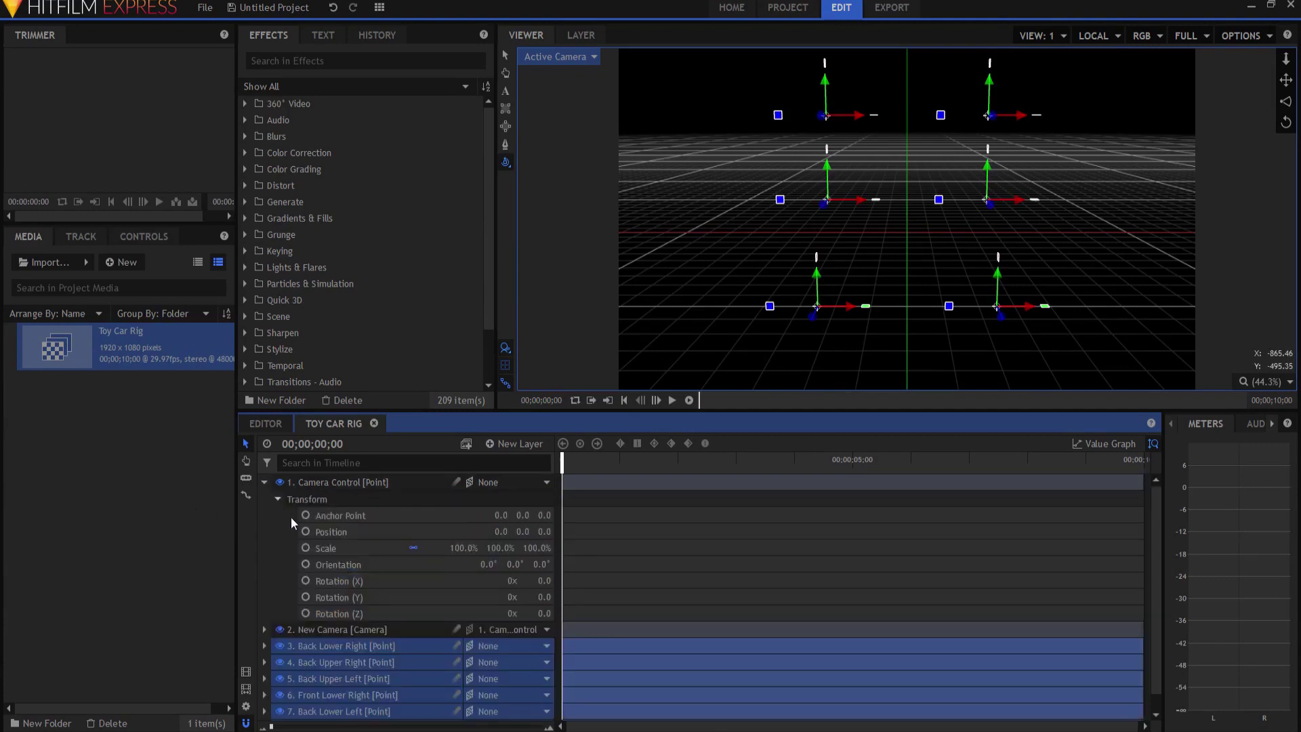
pyautogui.click(546, 597)
pyautogui.write('45')
pyautogui.press('Return')
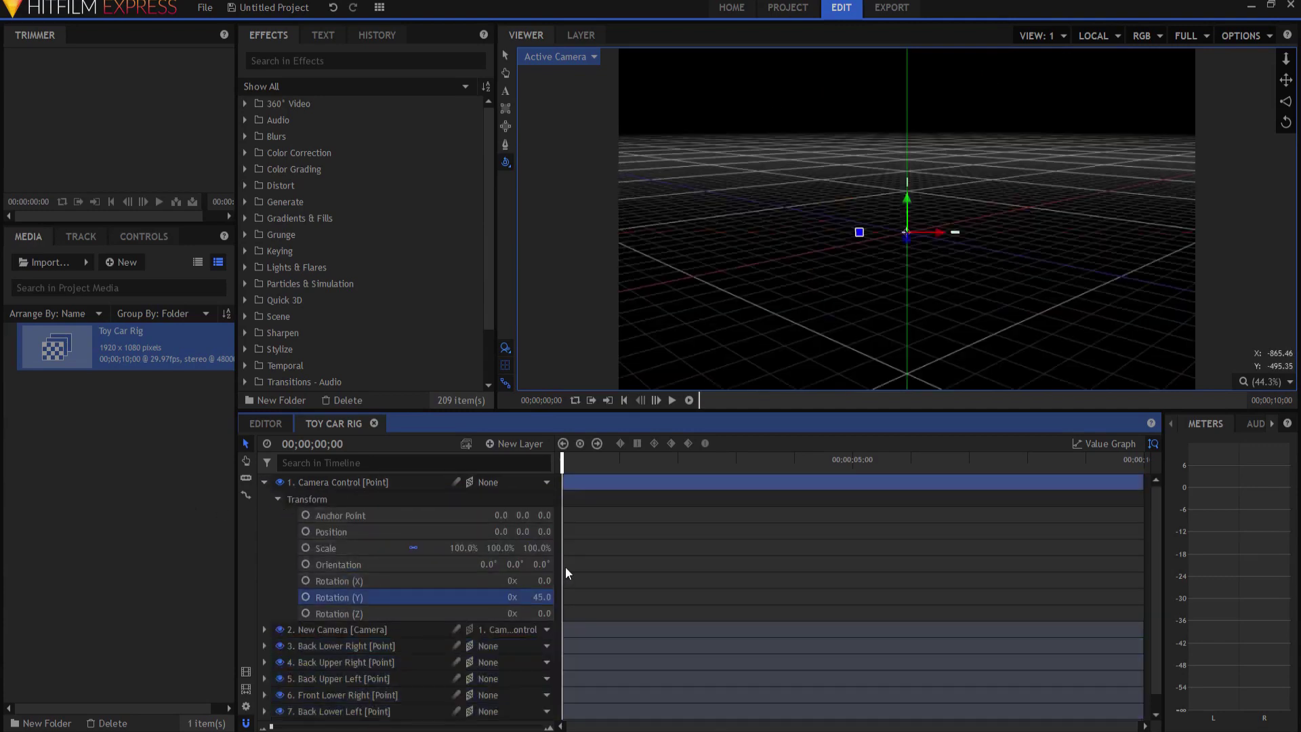
pyautogui.scroll(-1, 365, 643)
pyautogui.click(328, 632)
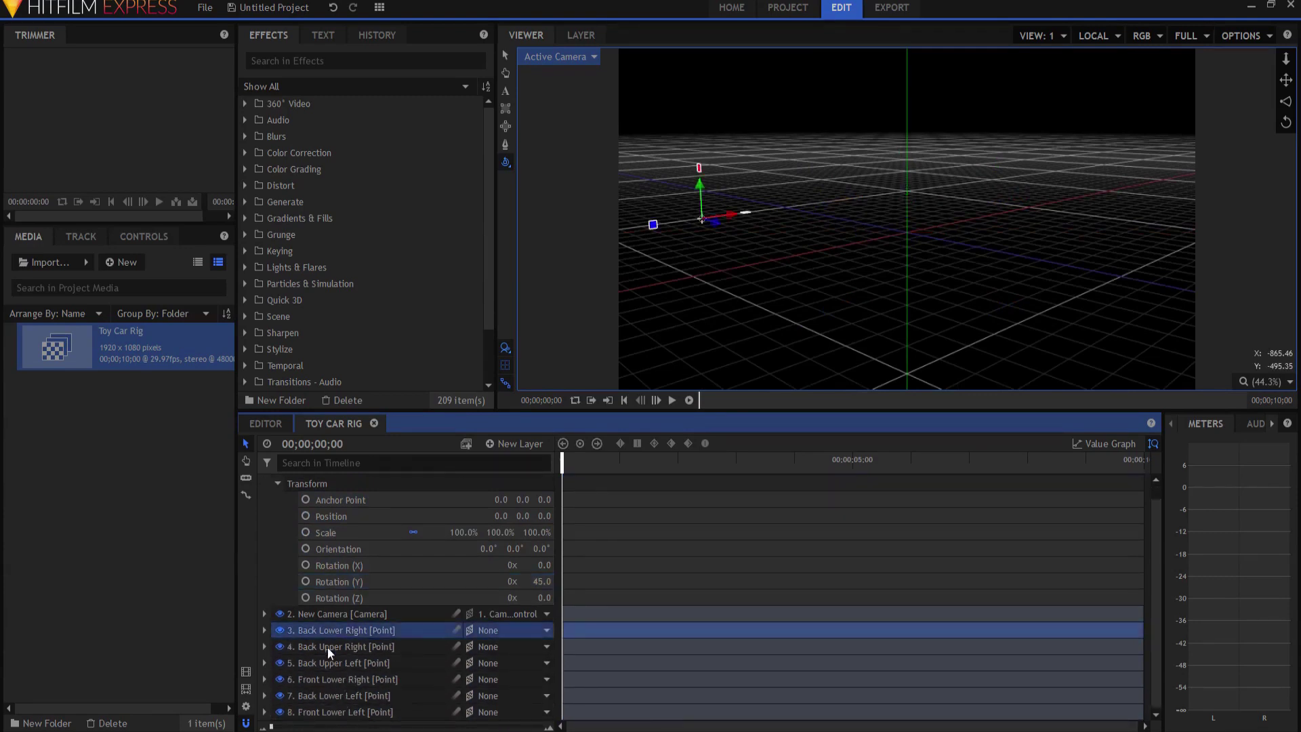
pyautogui.keyDown('shift'); pyautogui.click(332, 713); pyautogui.keyUp('shift')
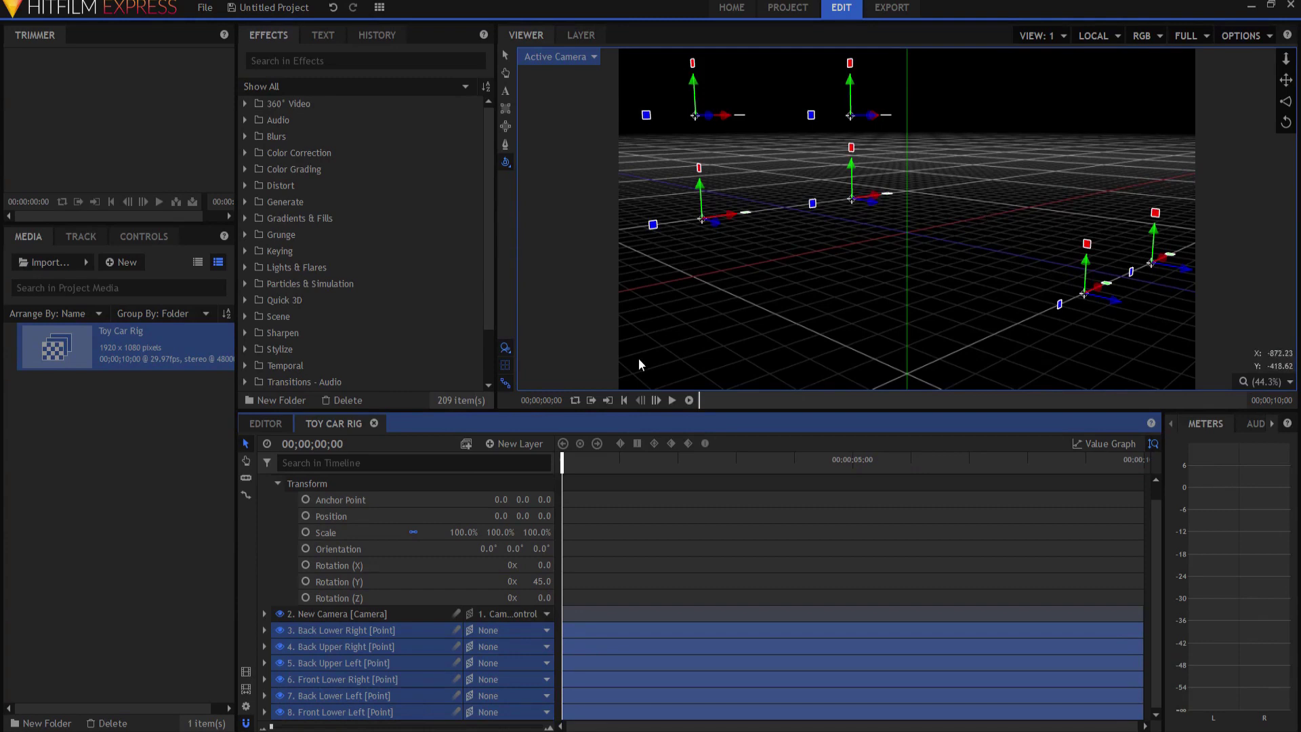
pyautogui.scroll(1, 366, 579)
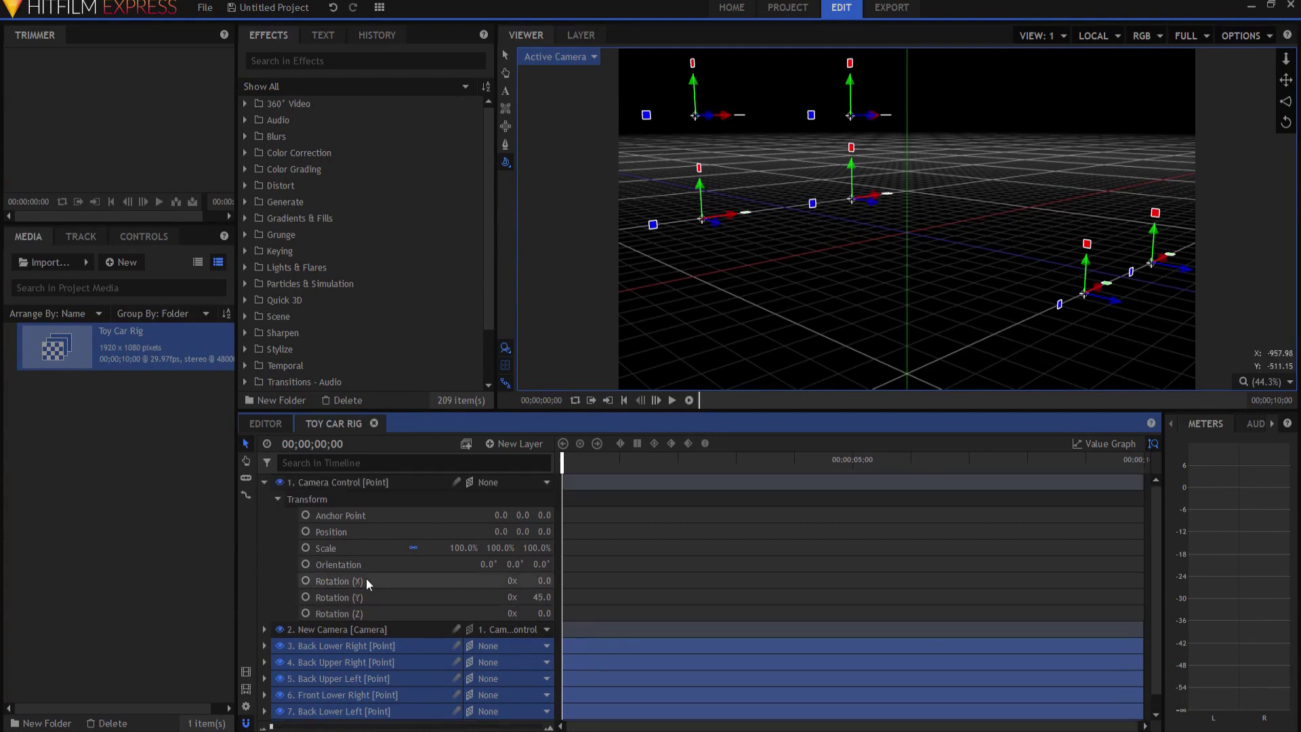
pyautogui.click(266, 482)
# Step: Turn off the viewer's 3D grid and deselect the corner point layers
pyautogui.click(367, 691)
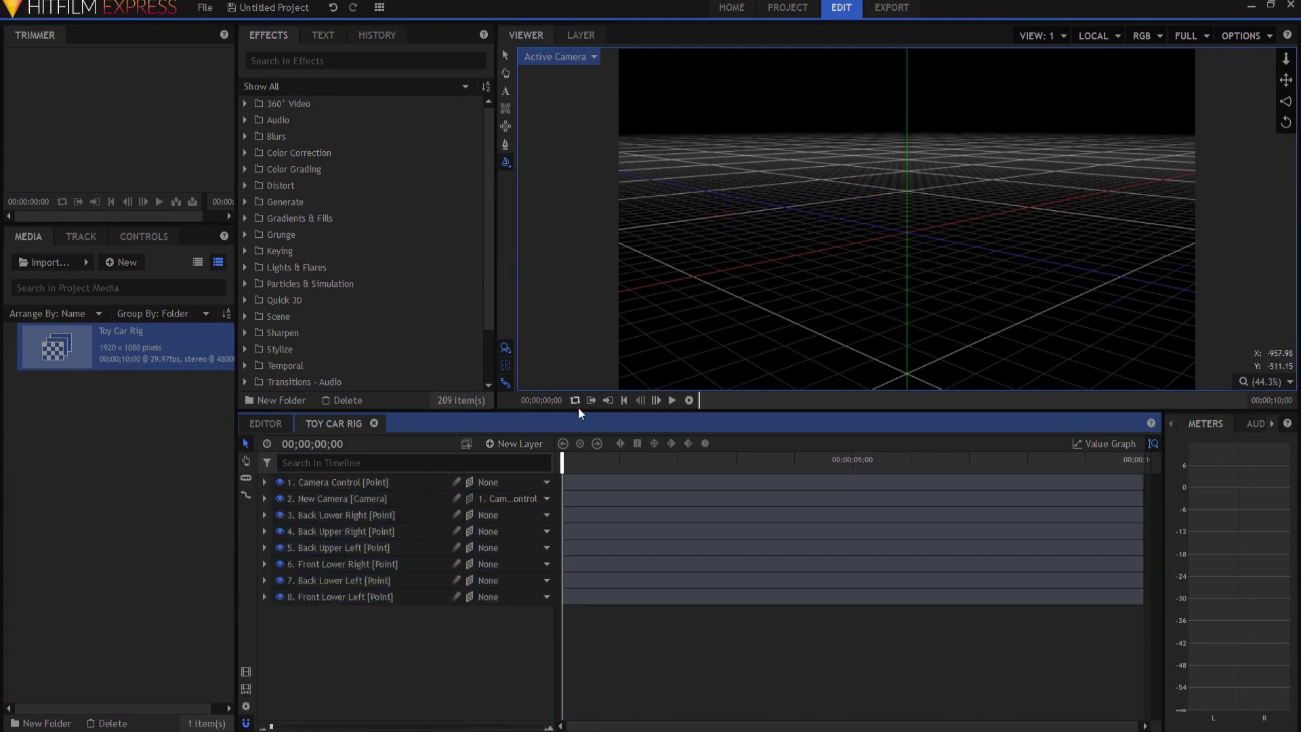
pyautogui.click(503, 365)
pyautogui.moveTo(348, 664); pyautogui.dragTo(313, 513)
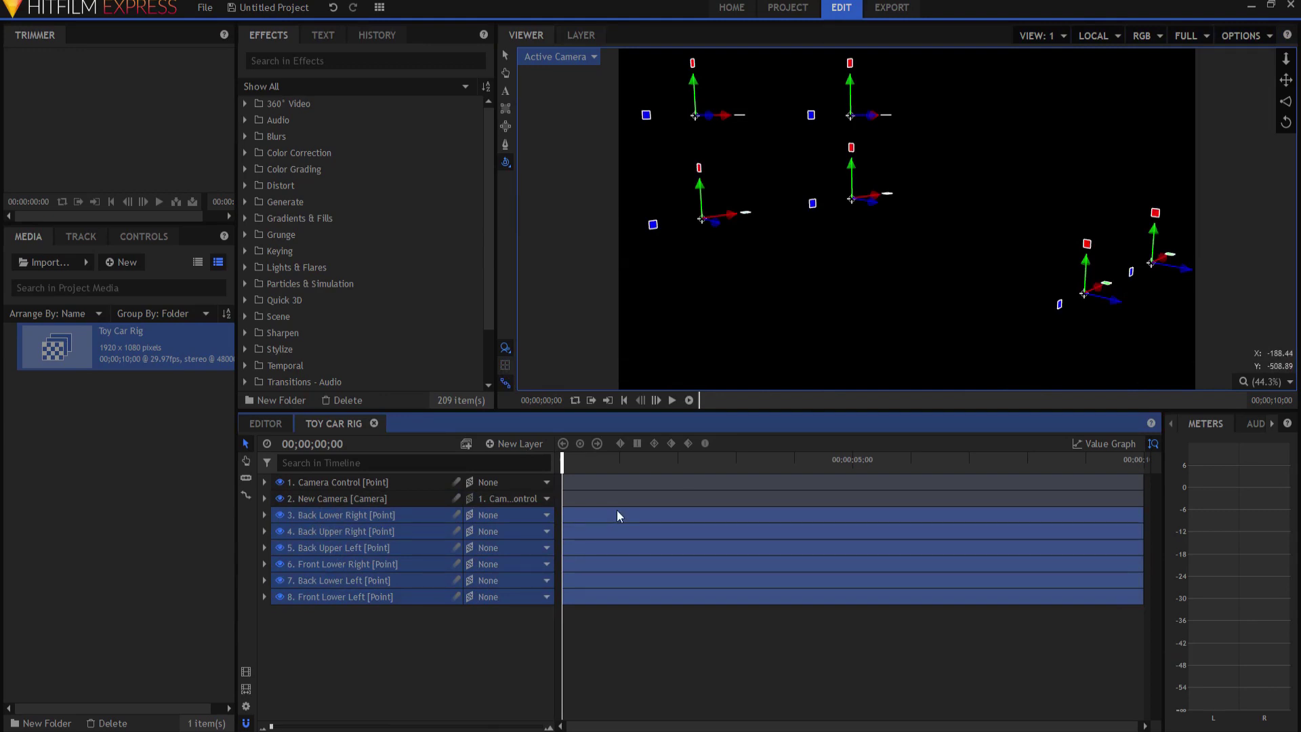
pyautogui.click(409, 674)
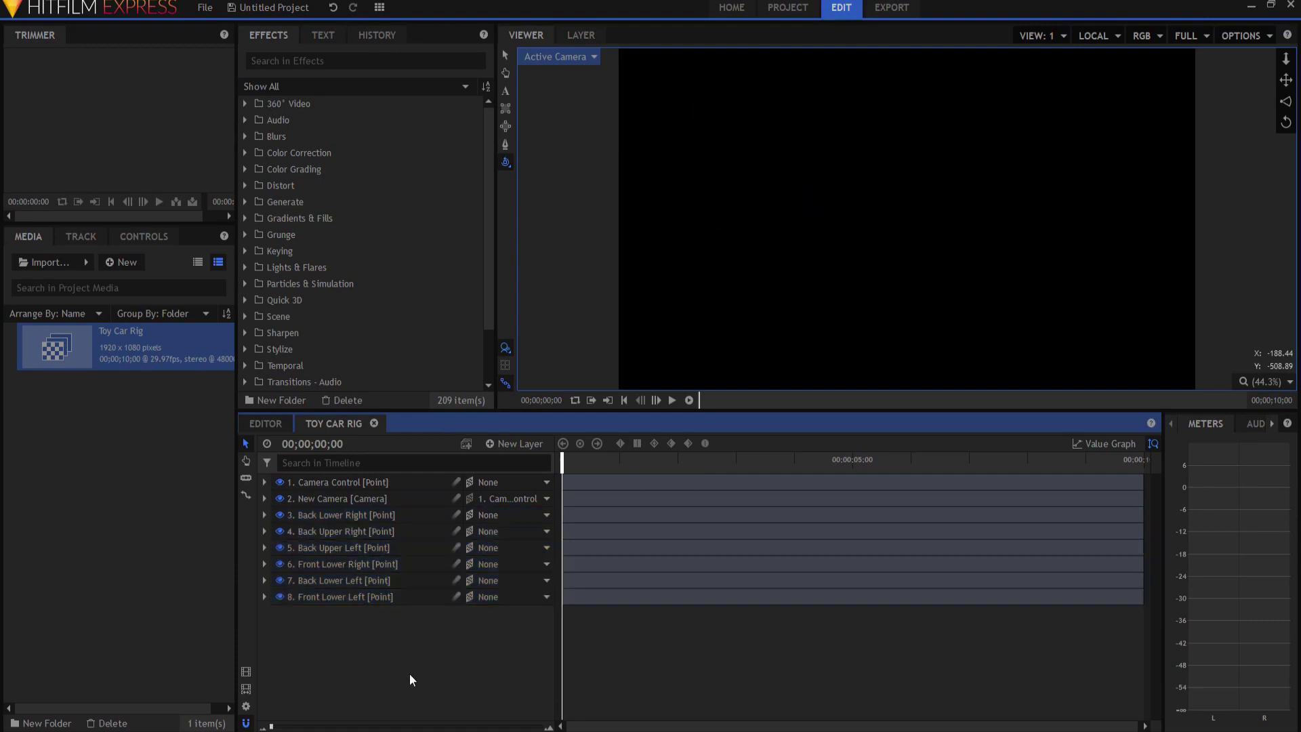
# Step: Create a plane layer, move it to third place below the camera, and rename it Car Lines
pyautogui.click(509, 440)
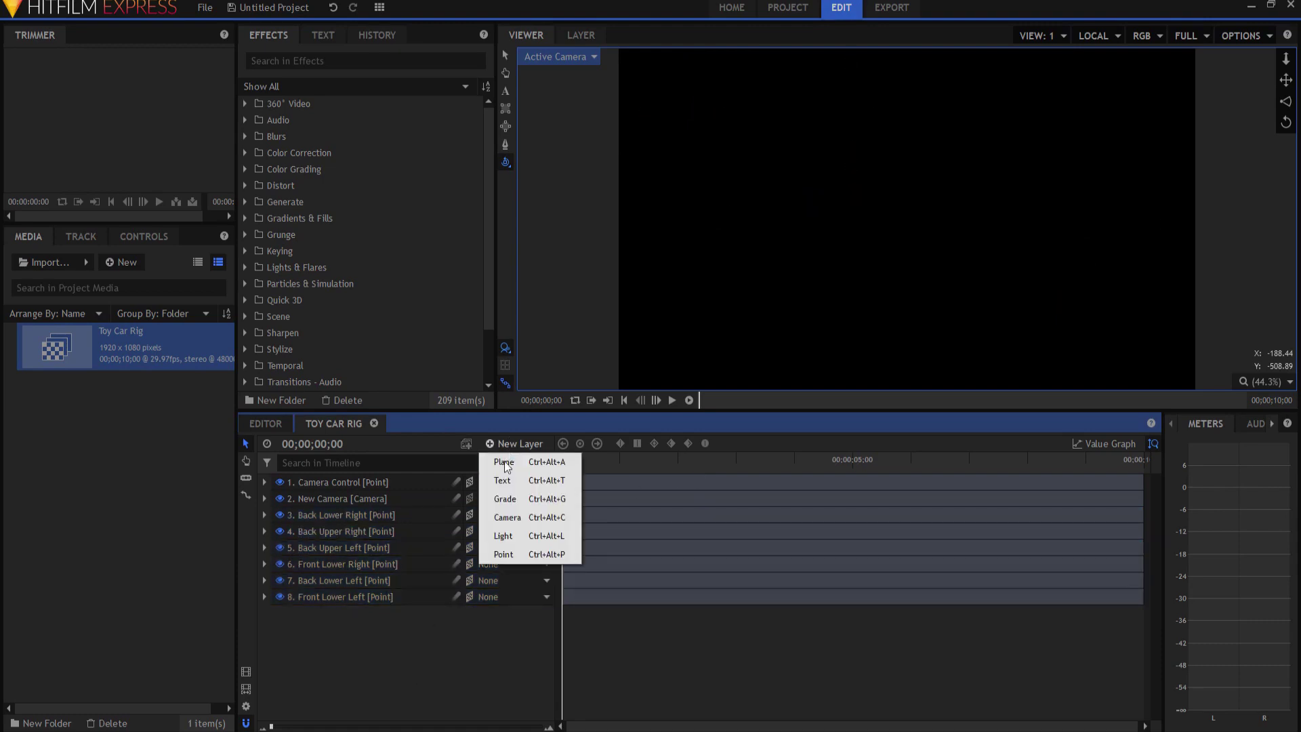
pyautogui.click(502, 462)
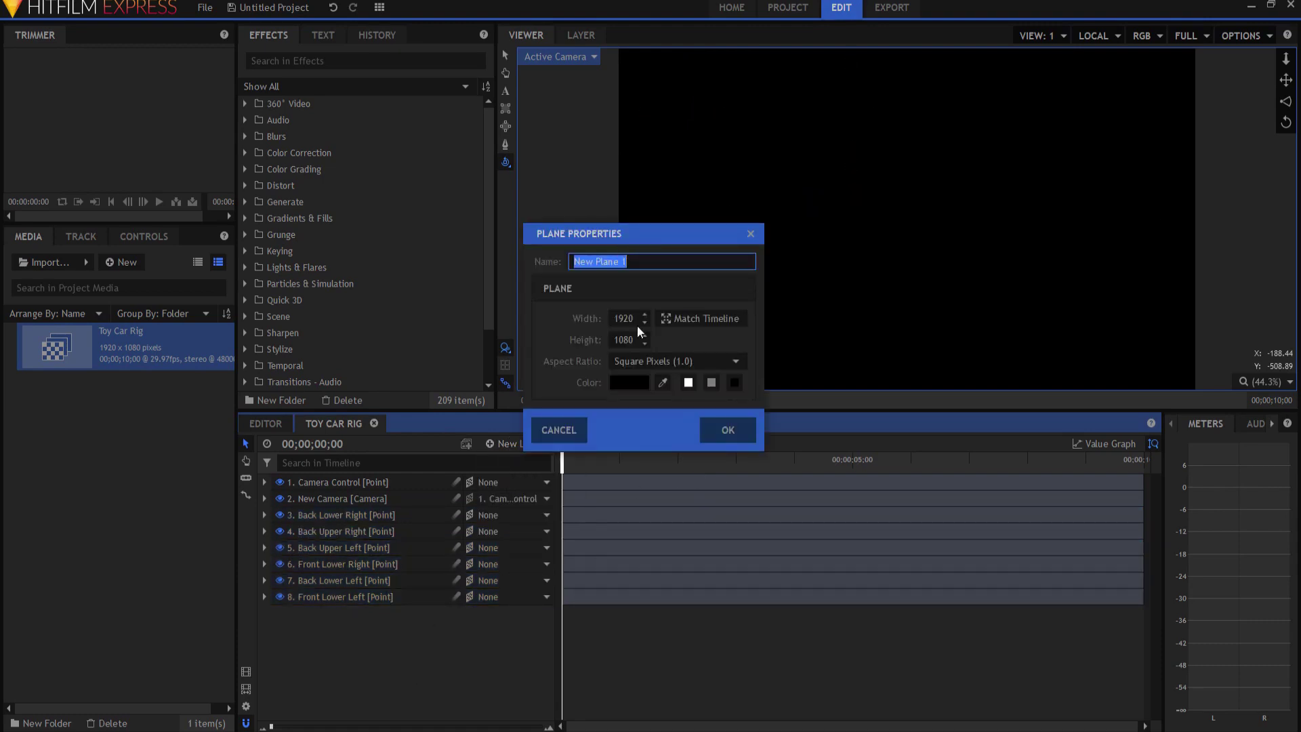
pyautogui.click(729, 429)
pyautogui.moveTo(337, 481); pyautogui.dragTo(337, 519)
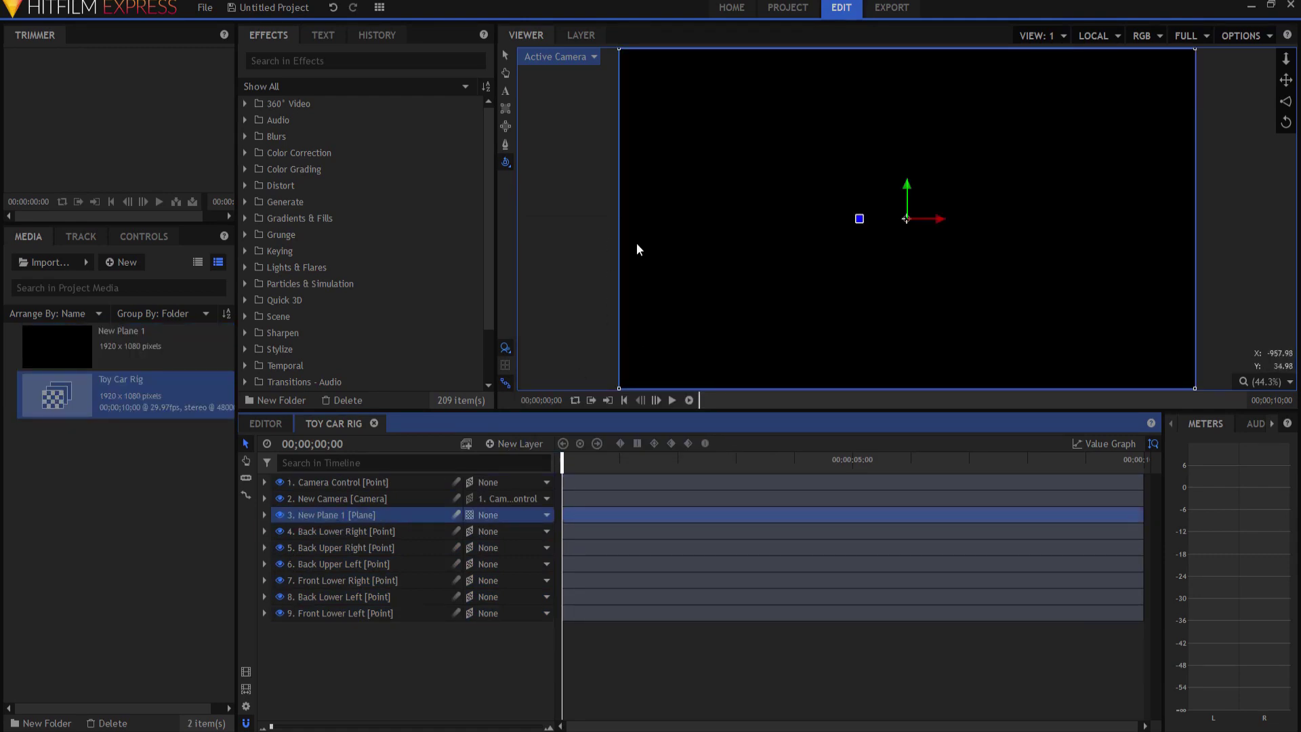
pyautogui.scroll(-2, 784, 161)
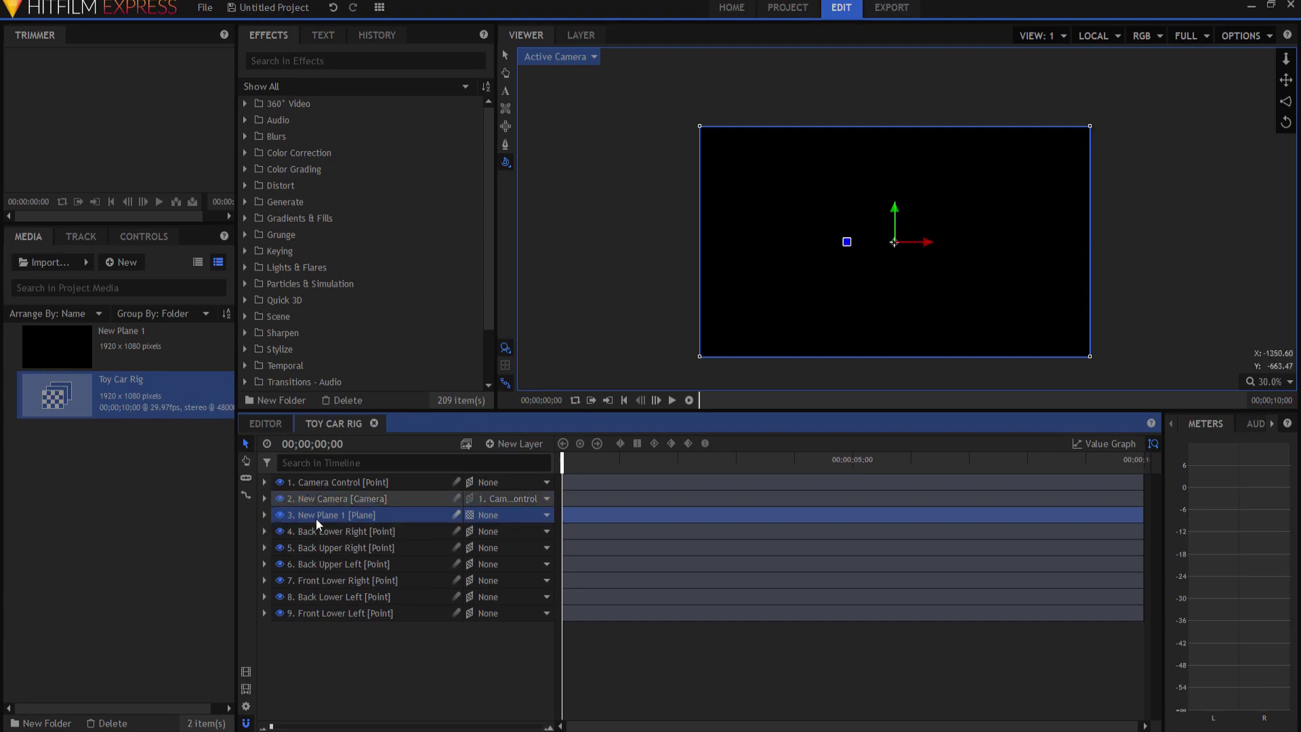
pyautogui.press('F2')
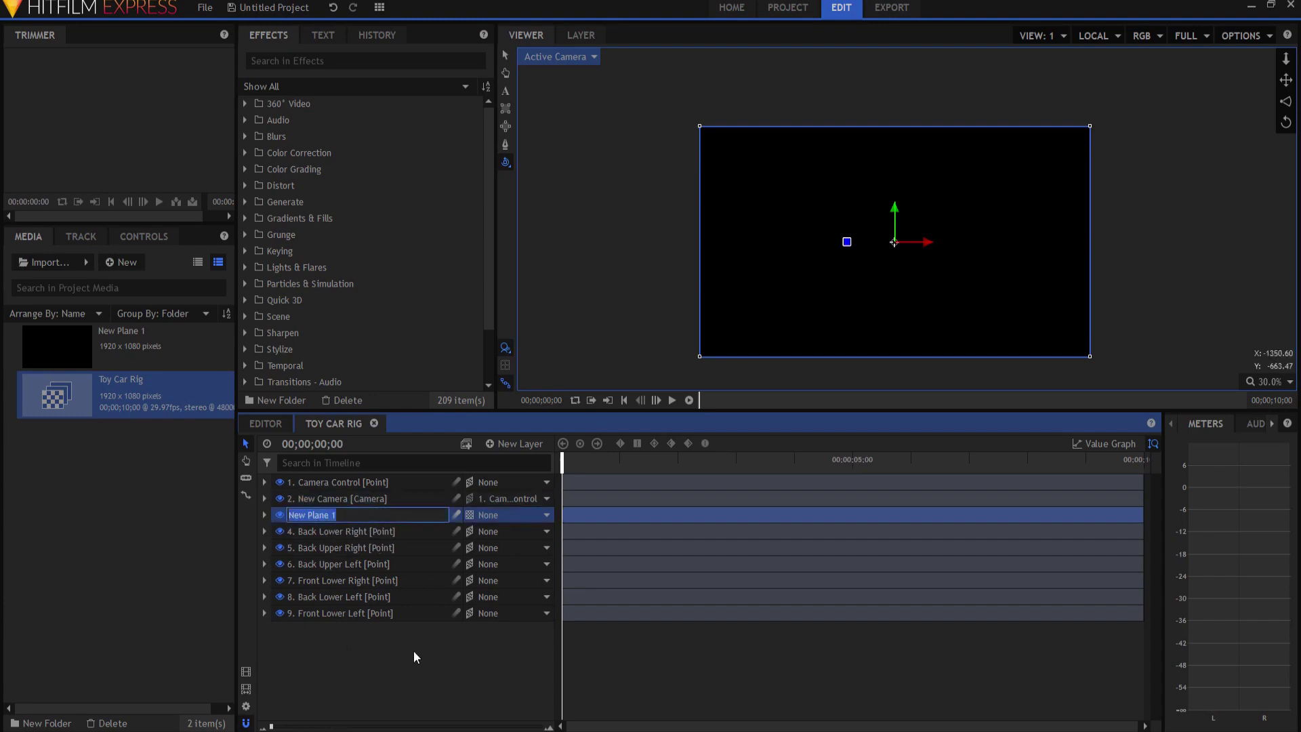
pyautogui.write('Car Lines')
pyautogui.press('Return')
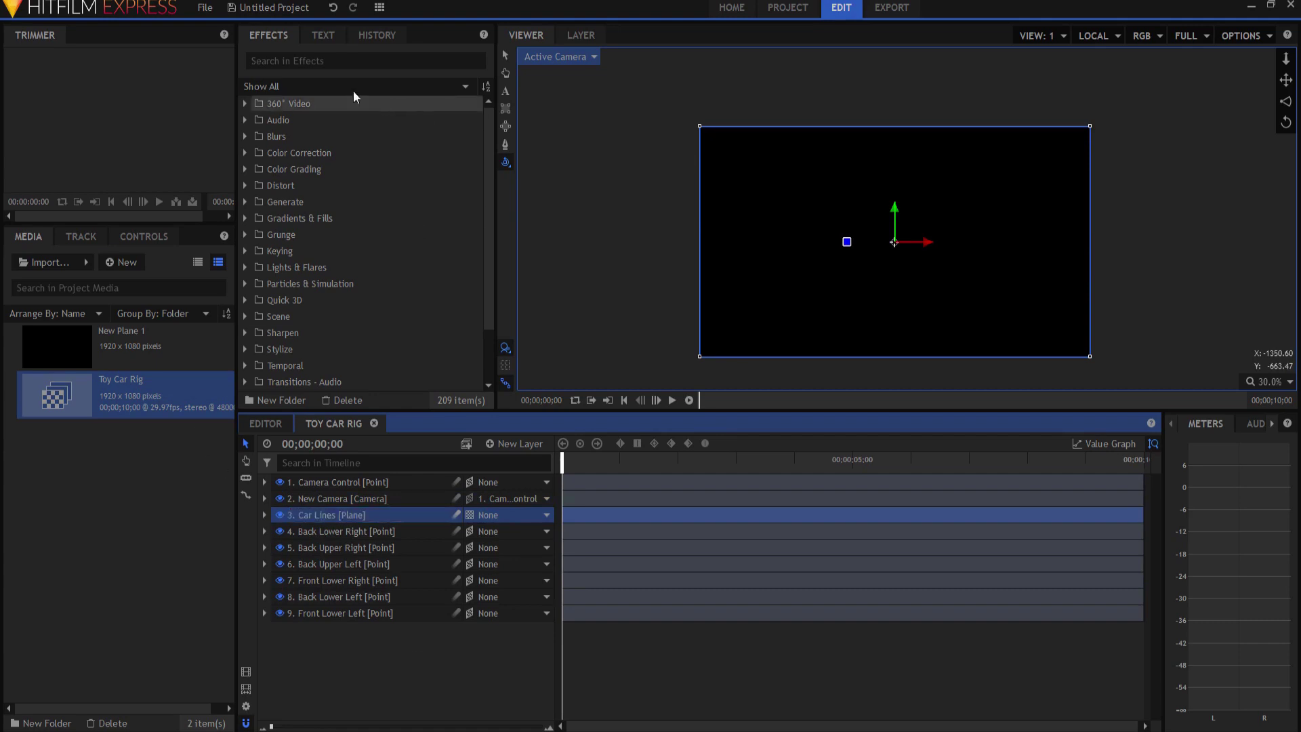
pyautogui.click(346, 61)
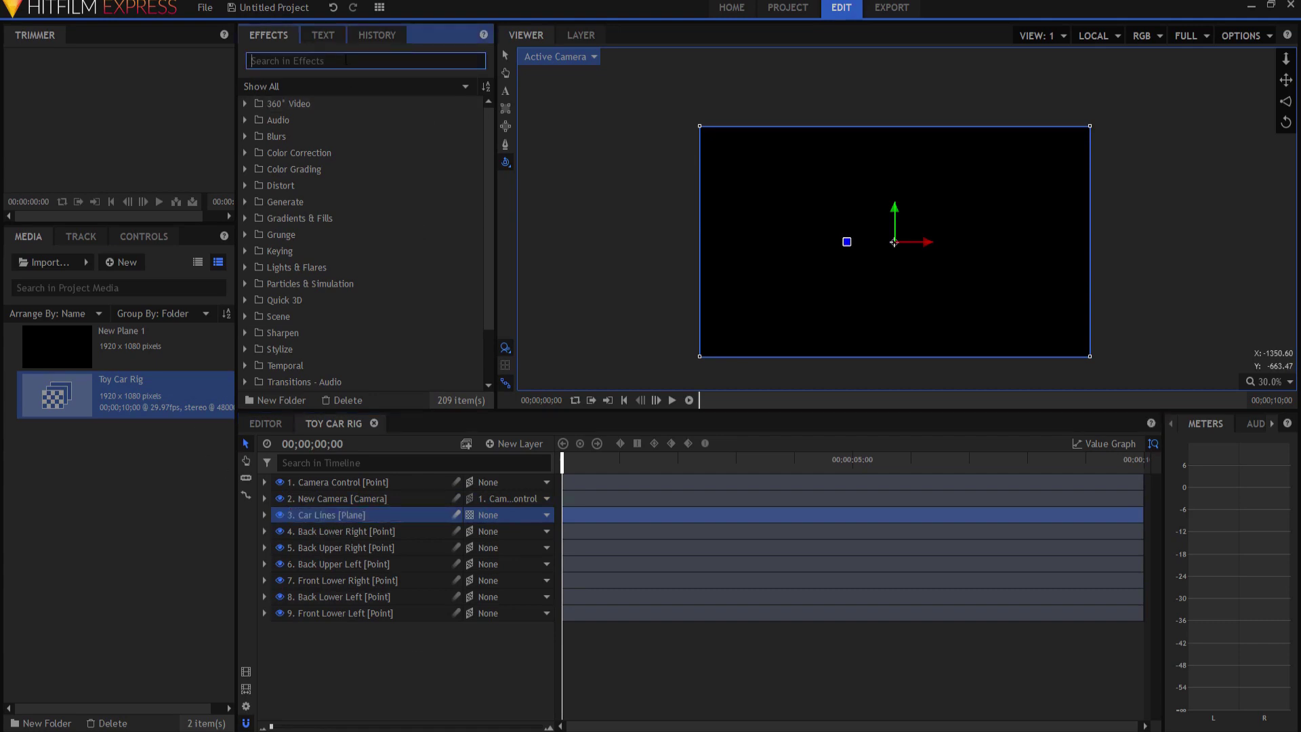
# Step: Search 'lights', drop Lightsword (2-Point Auto) onto Car Lines, and expand its properties
pyautogui.write('lights')
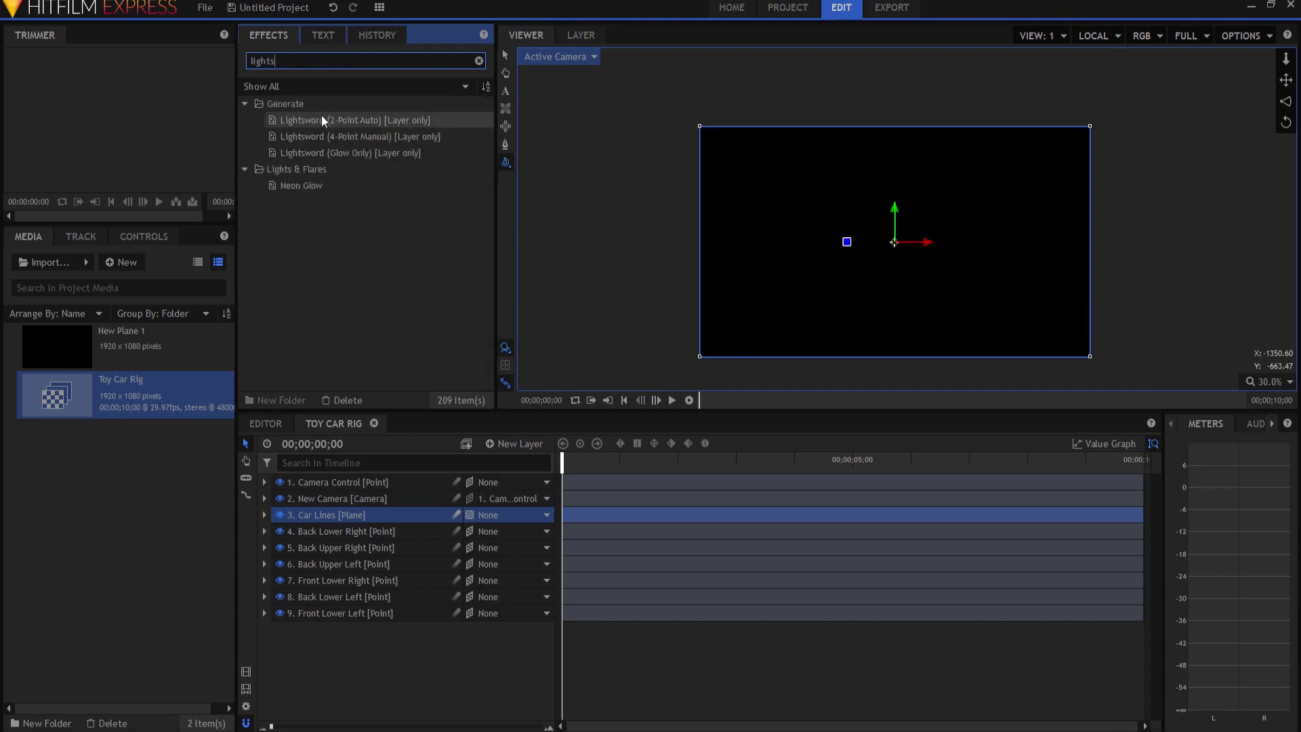
pyautogui.click(316, 116)
pyautogui.moveTo(313, 117); pyautogui.dragTo(332, 519)
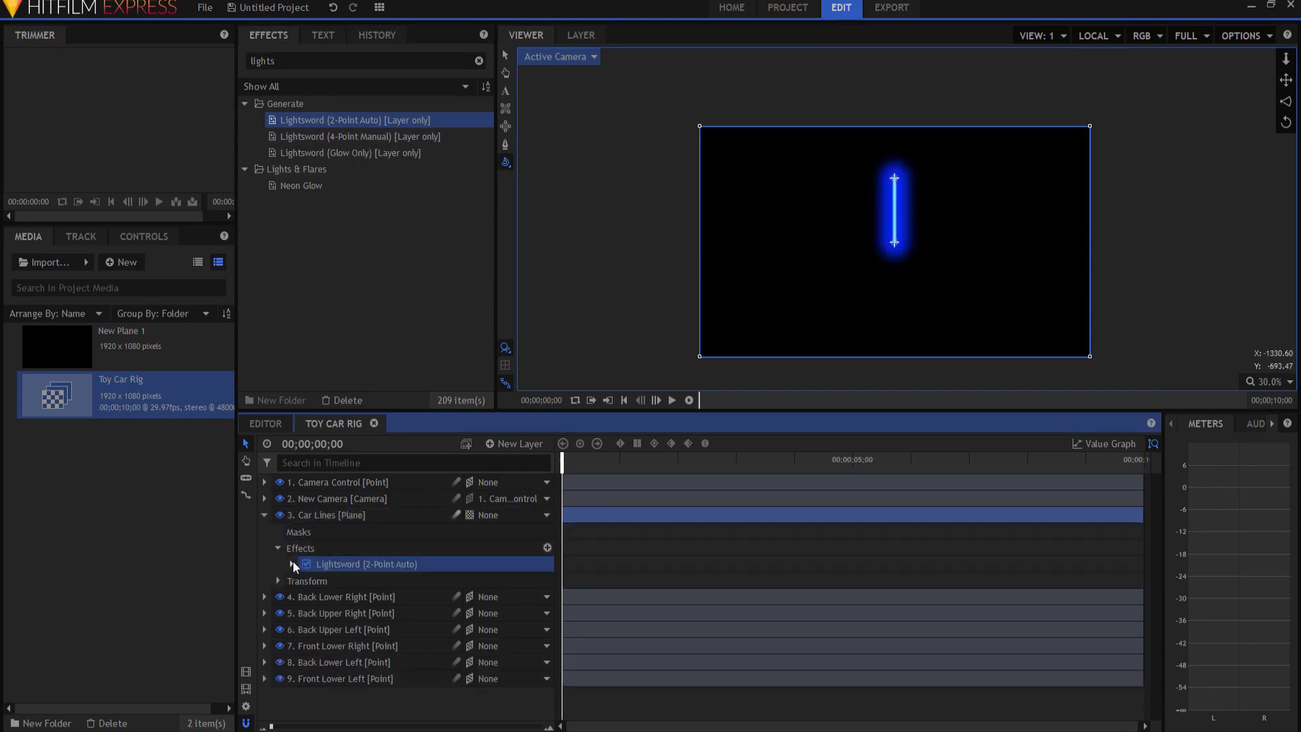
pyautogui.click(293, 564)
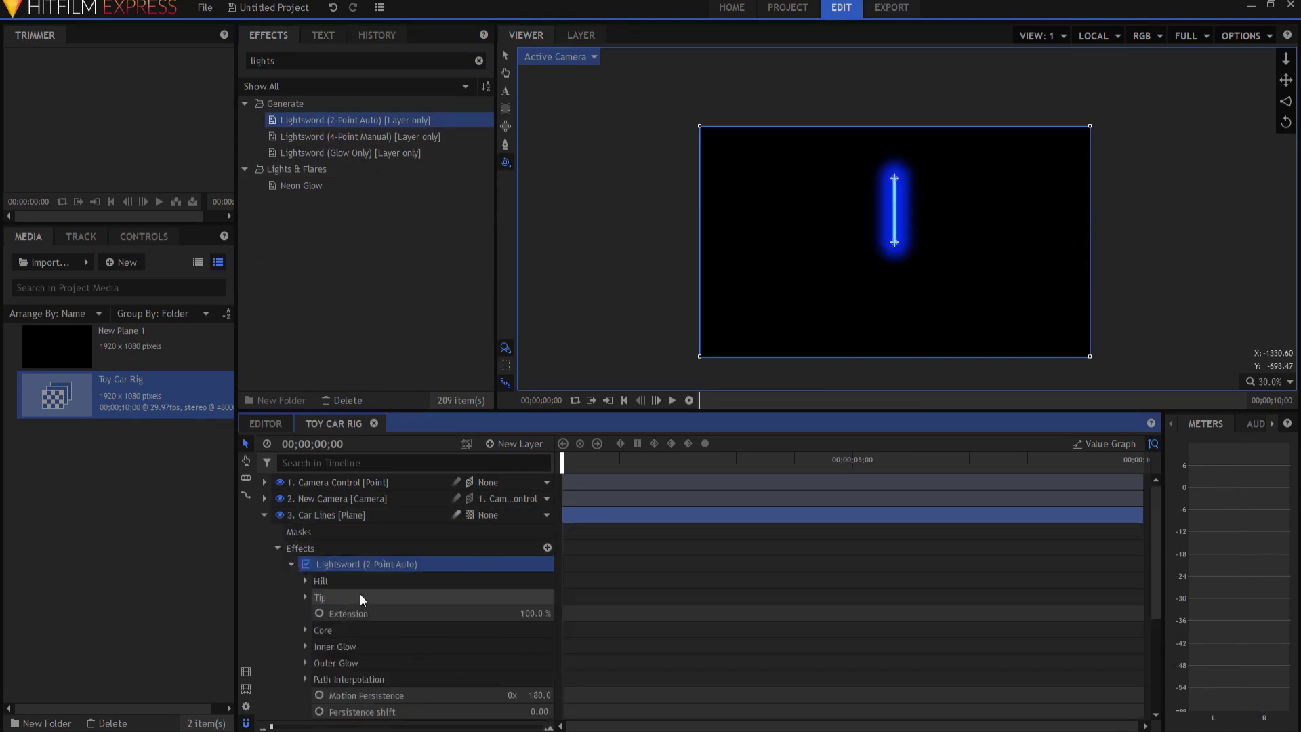
pyautogui.scroll(-1, 367, 595)
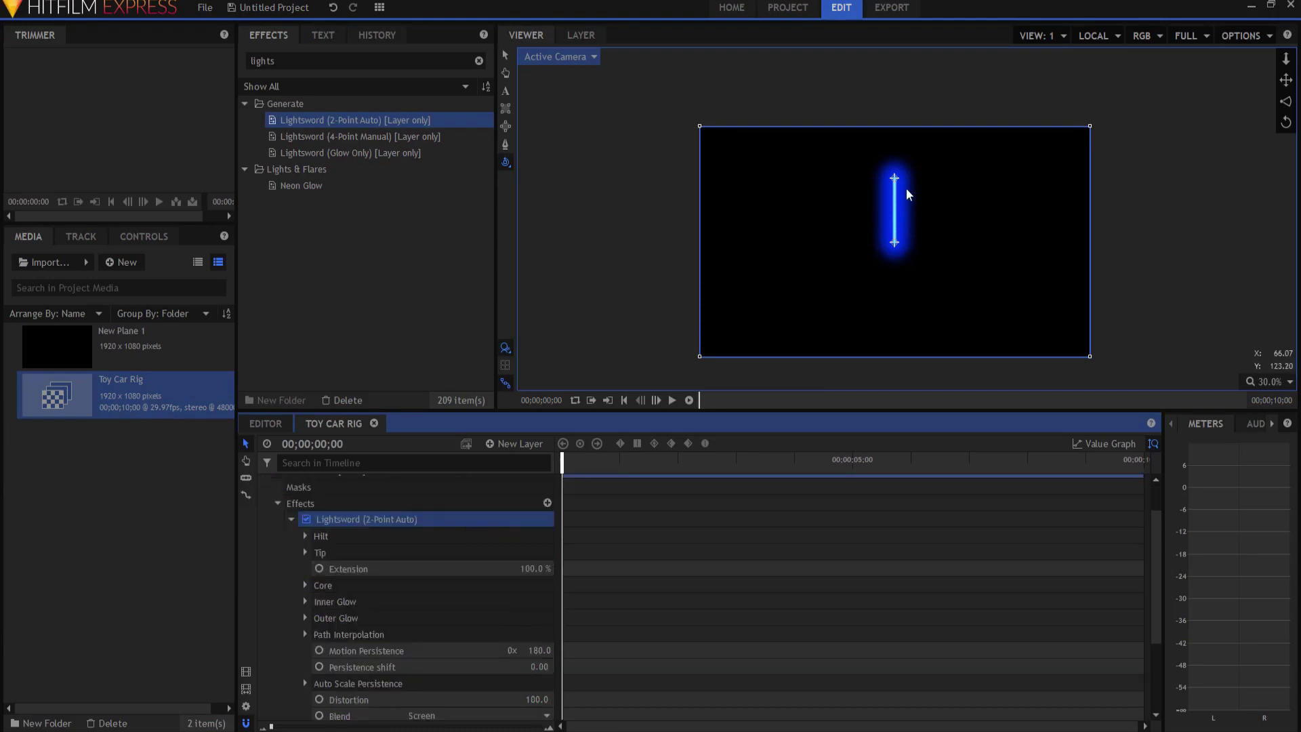
# Step: Set the Lightsword's Inner Glow width to 0
pyautogui.click(305, 602)
pyautogui.click(540, 618)
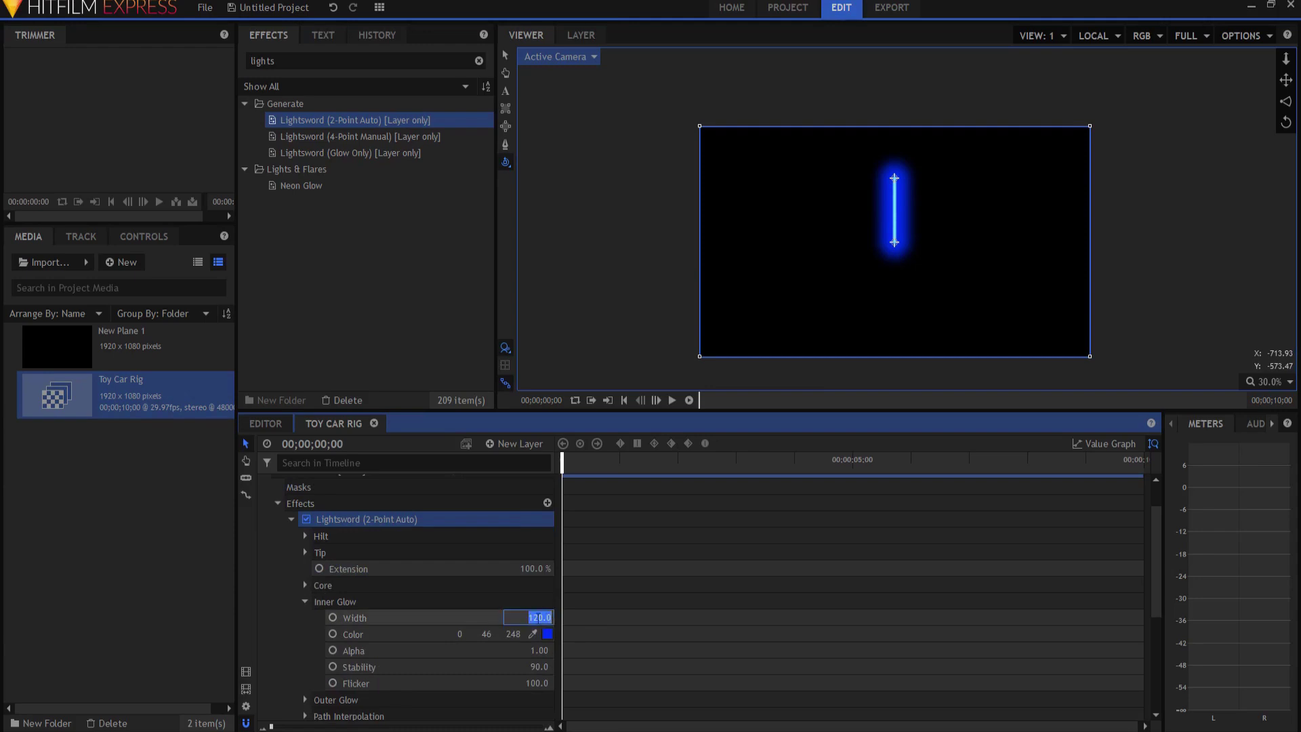
pyautogui.write('0')
pyautogui.press('Return')
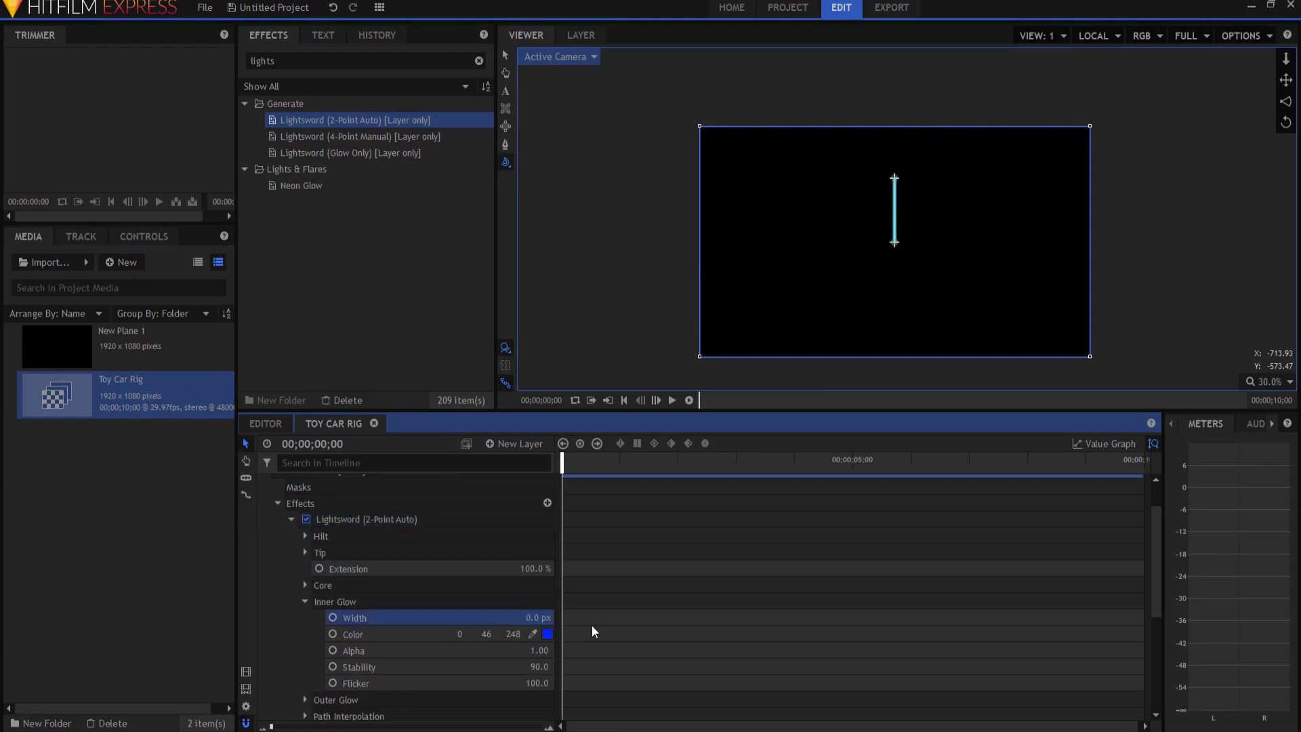
pyautogui.click(305, 601)
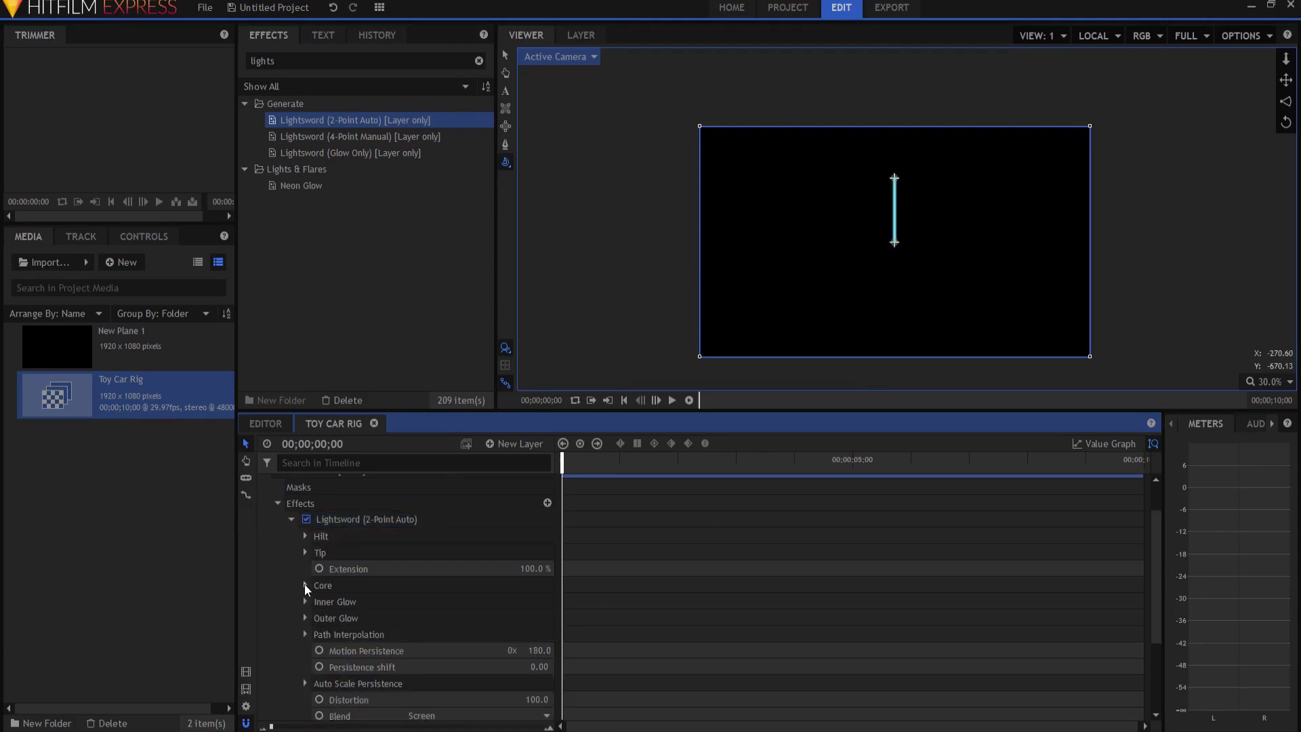
# Step: Give the Lightsword core a white colour, 0% feather and 100 stability
pyautogui.click(304, 585)
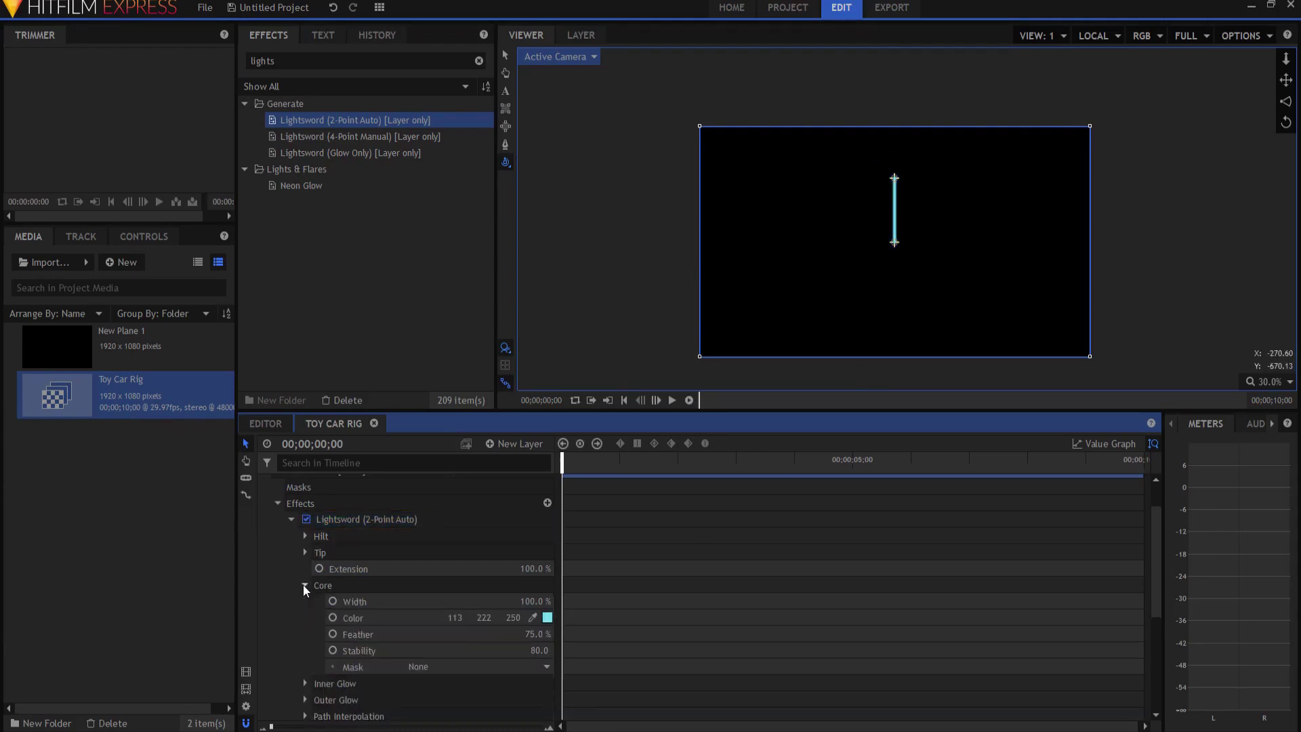
pyautogui.click(548, 617)
pyautogui.click(623, 339)
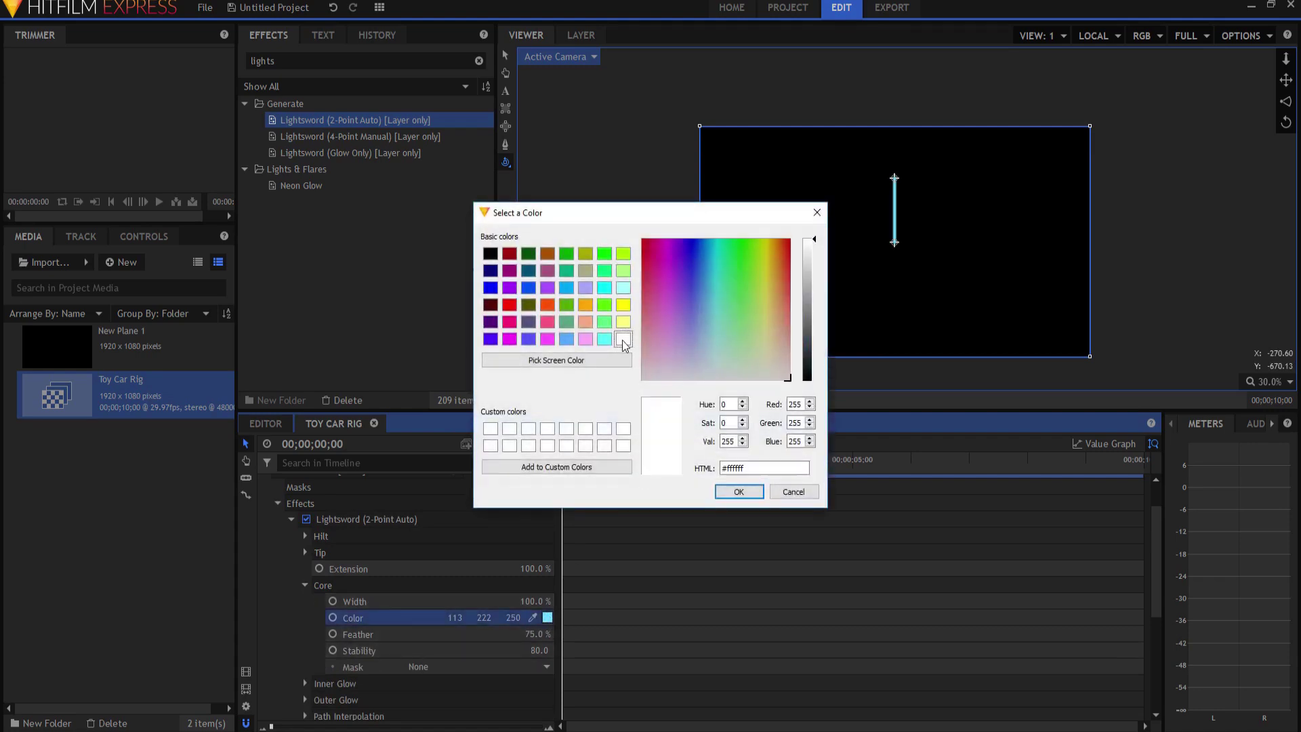
pyautogui.click(738, 492)
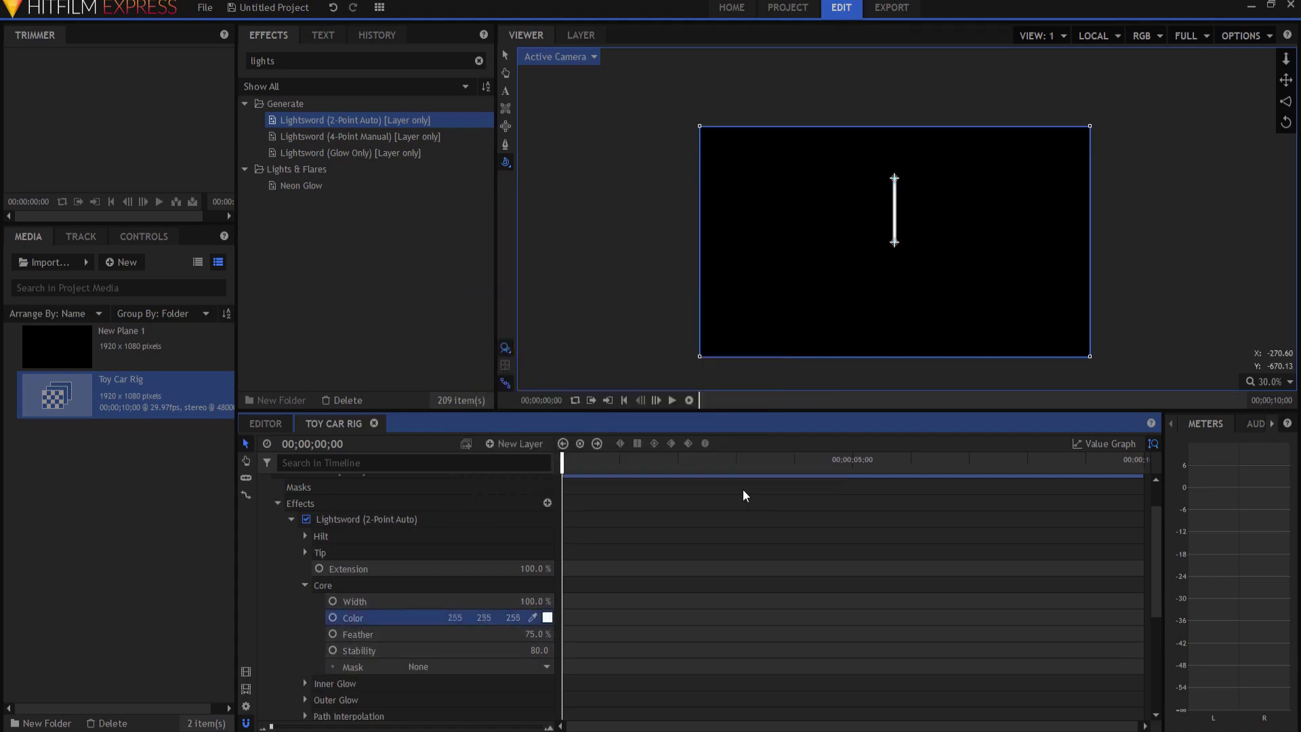
pyautogui.doubleClick(535, 634)
pyautogui.write('0')
pyautogui.press('Return')
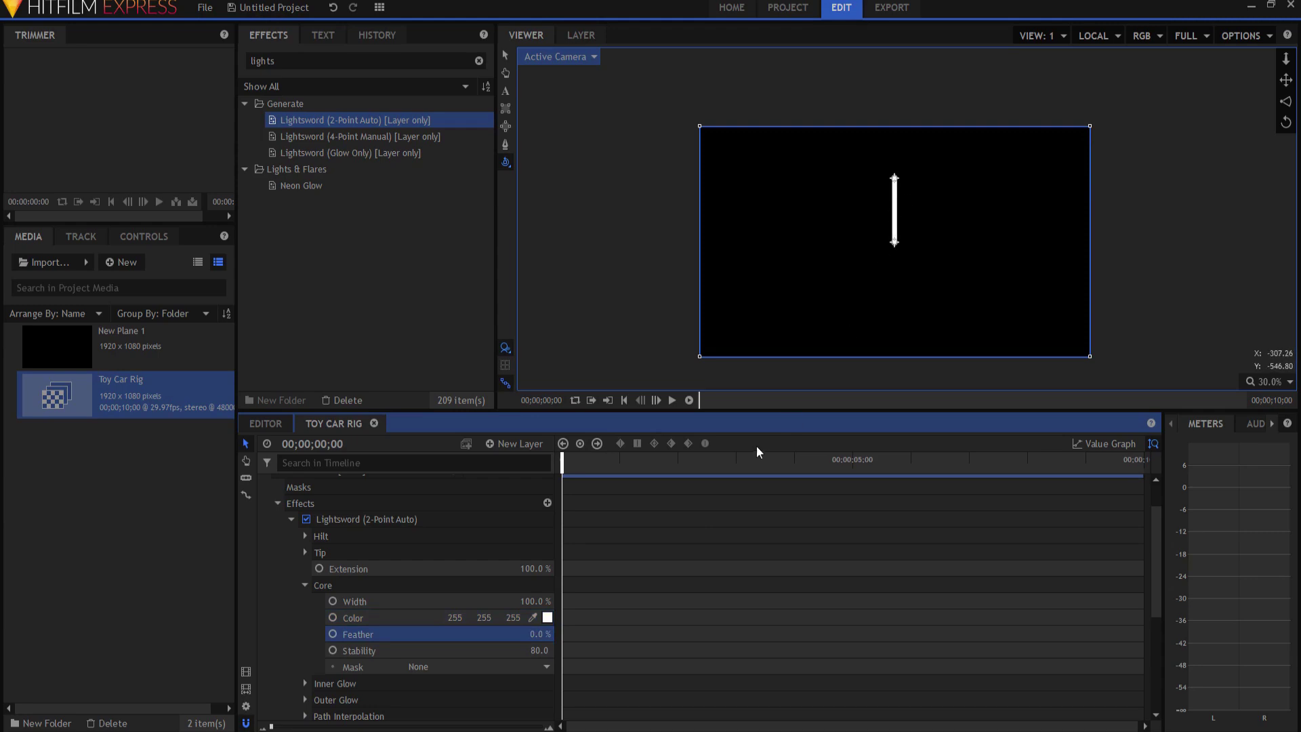
pyautogui.doubleClick(540, 649)
pyautogui.press('BackSpace')
pyautogui.press('Return')
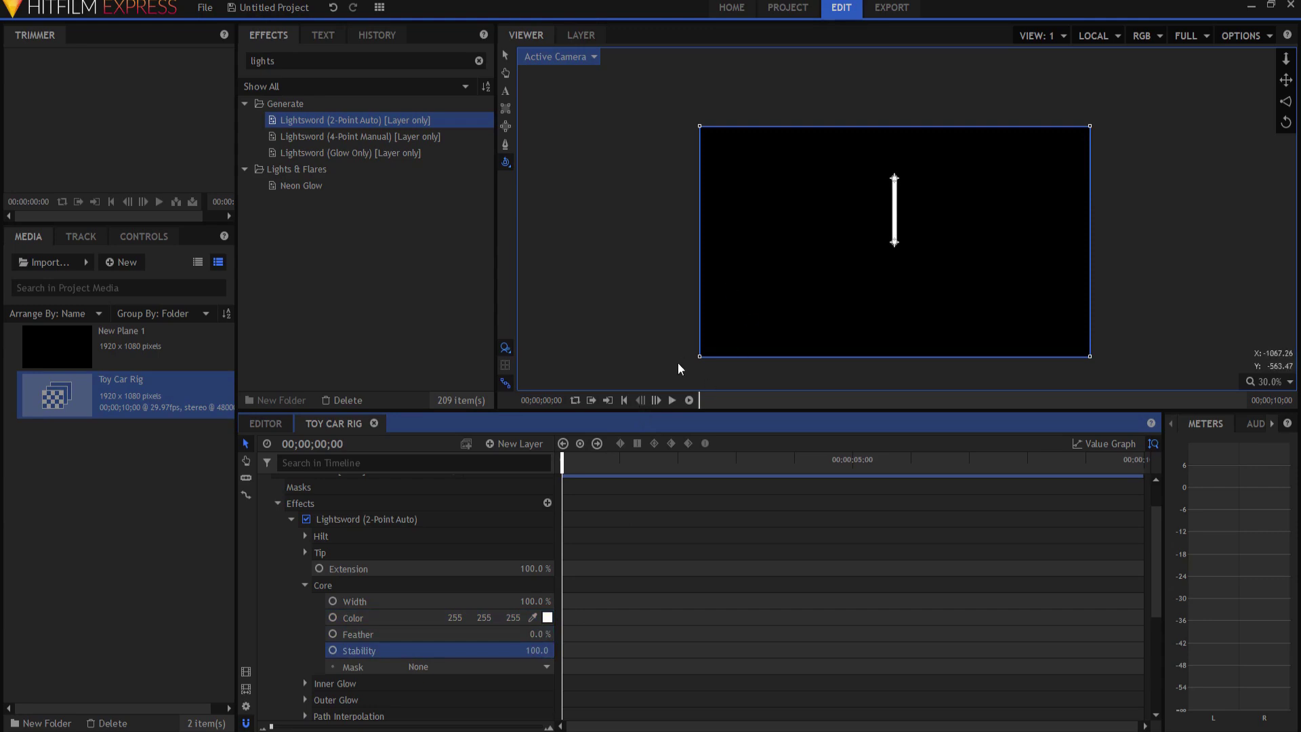
# Step: Preview playback of the lightsword and return the playhead to the start
pyautogui.click(672, 399)
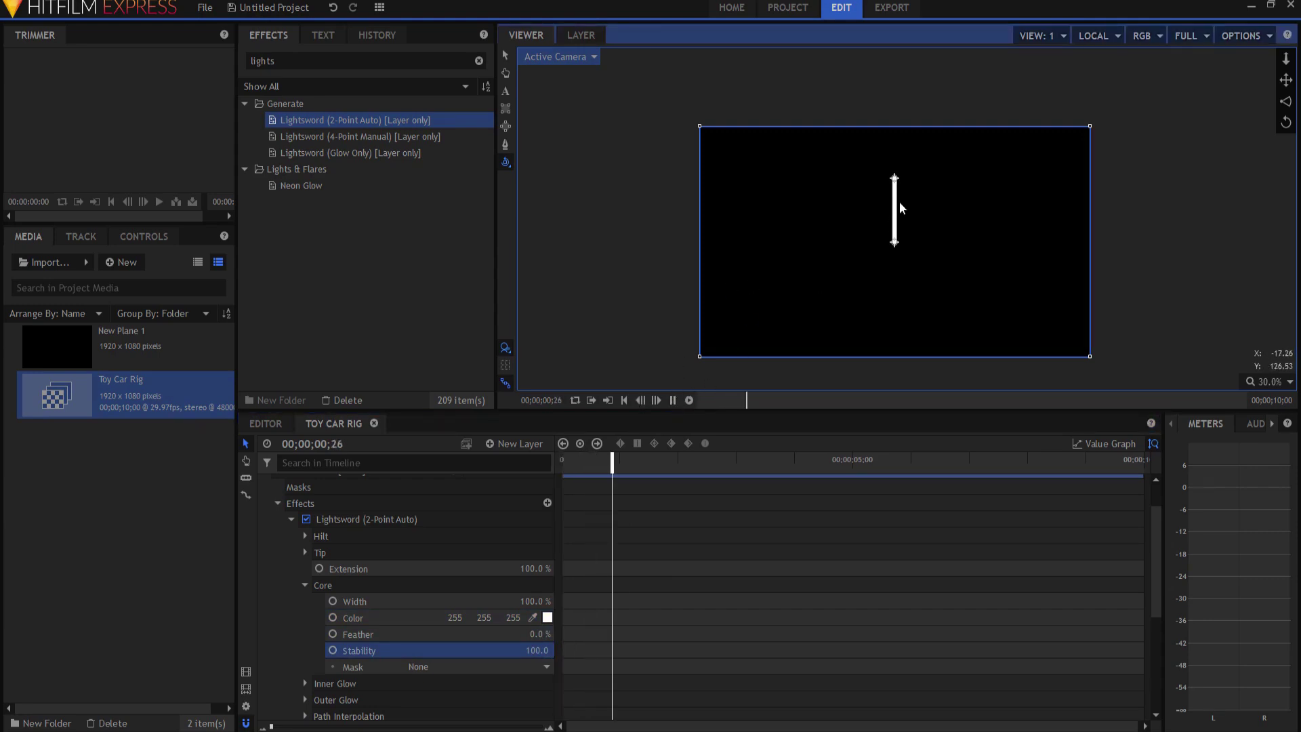
pyautogui.press('space')
pyautogui.press('Home')
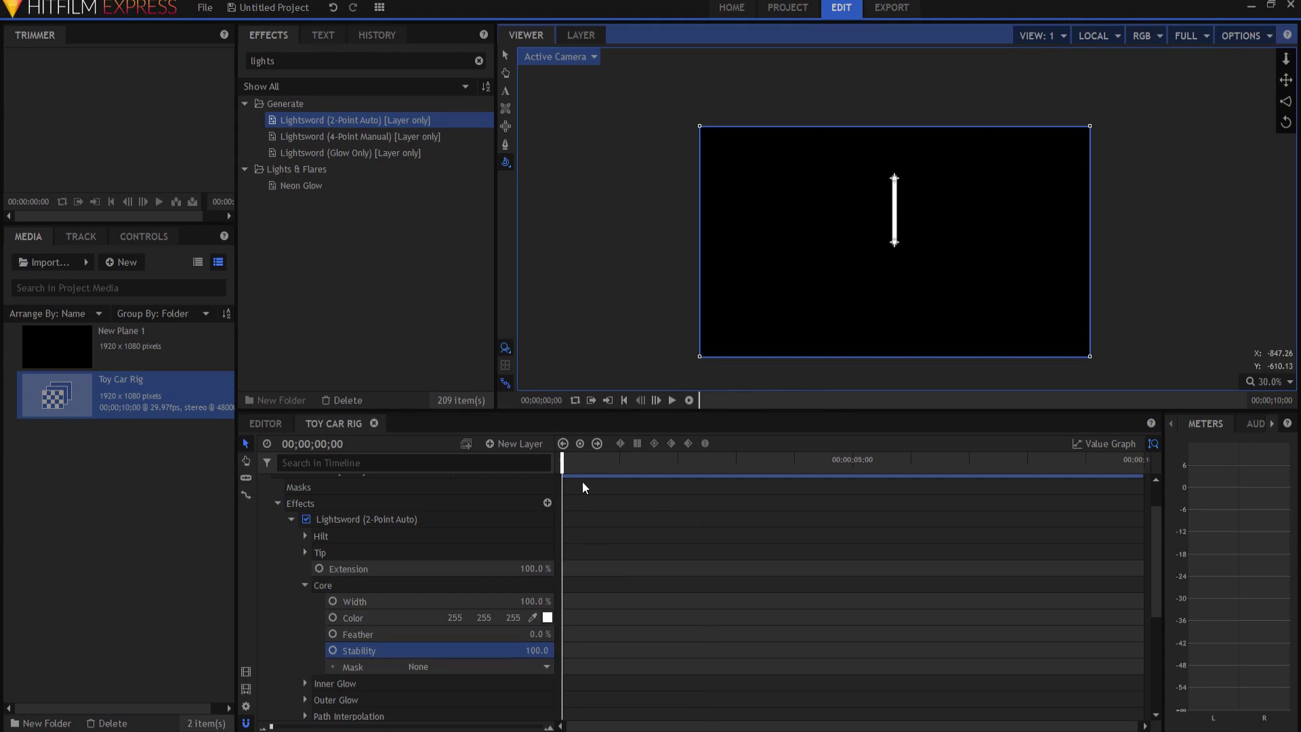
# Step: Anchor the Lightsword hilt to the Back Lower Right point
pyautogui.click(303, 537)
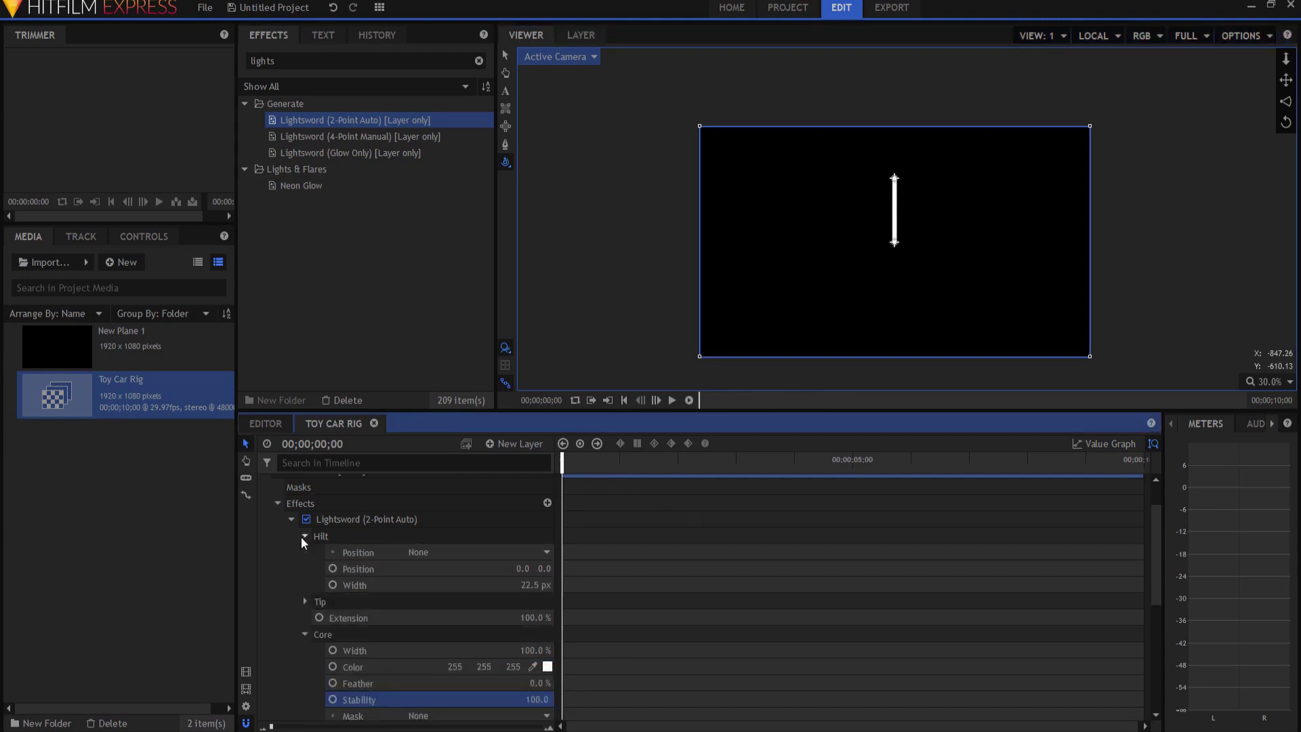
pyautogui.click(434, 552)
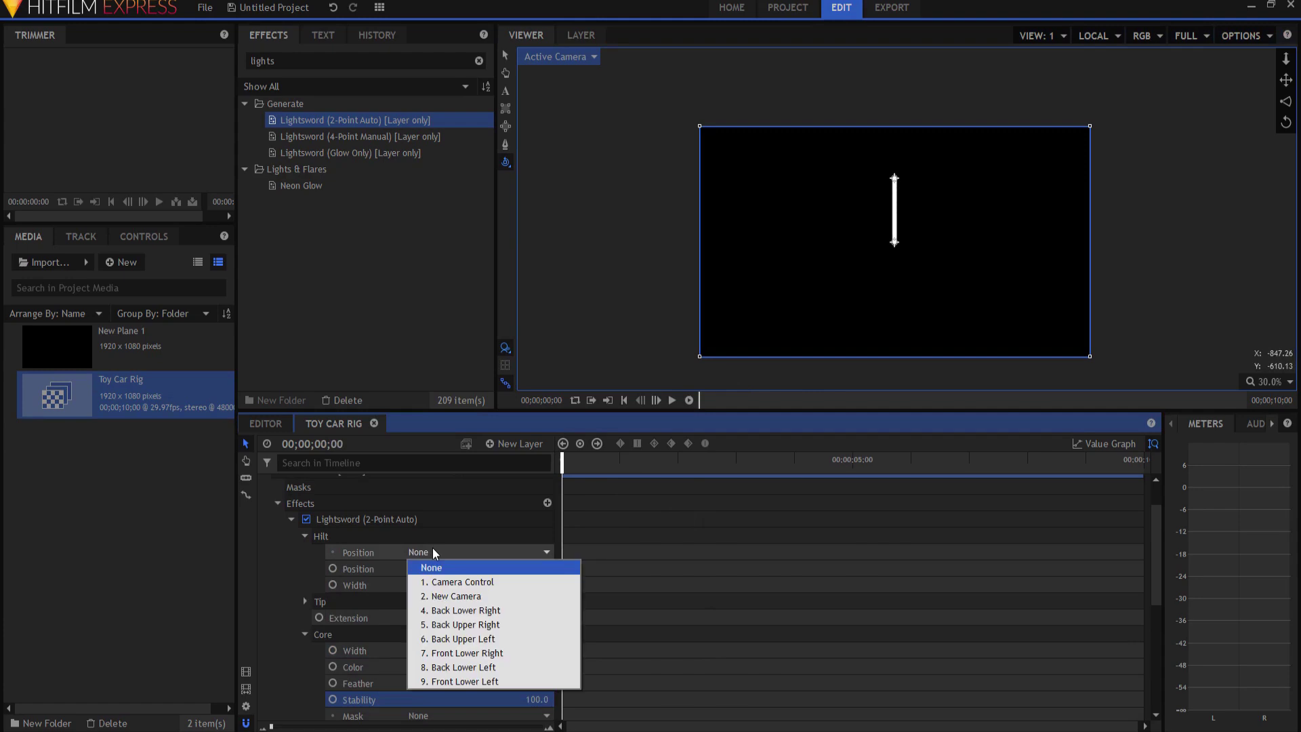
pyautogui.click(454, 612)
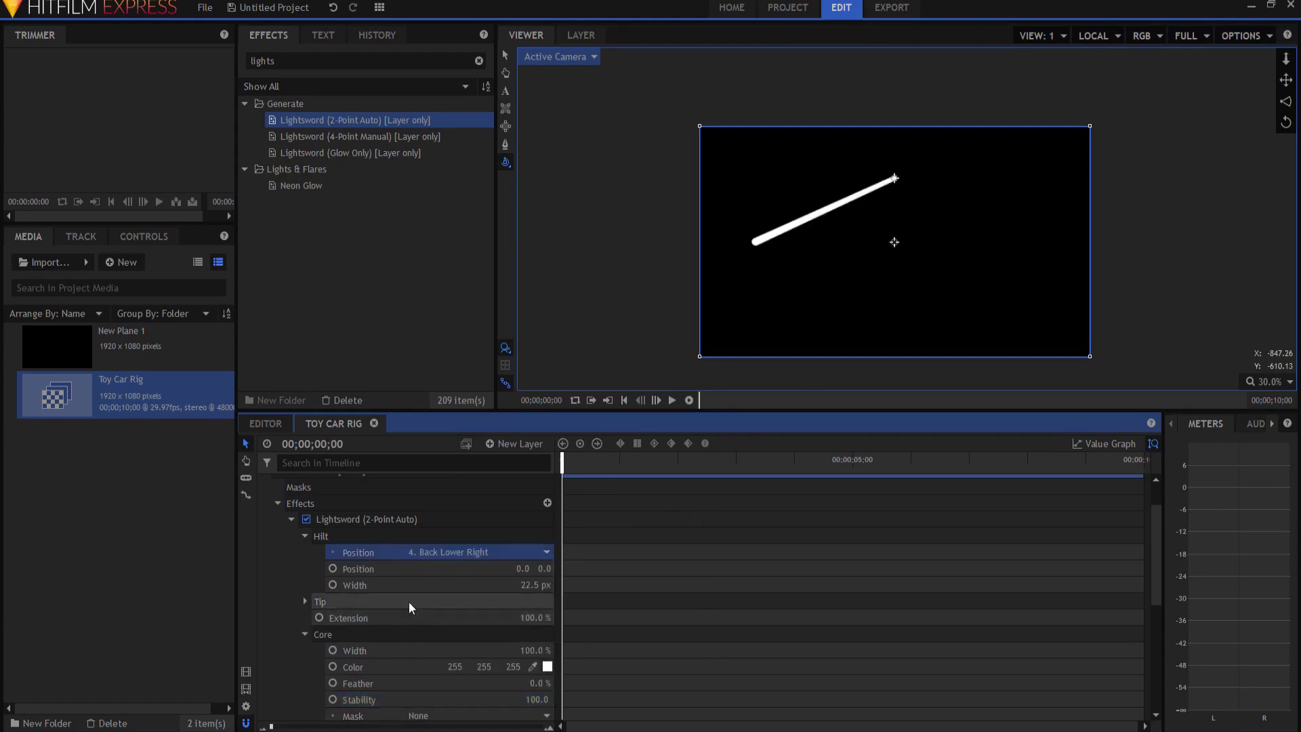
# Step: Attach the Lightsword tip to Back Lower Left with a 0 Y offset
pyautogui.click(300, 603)
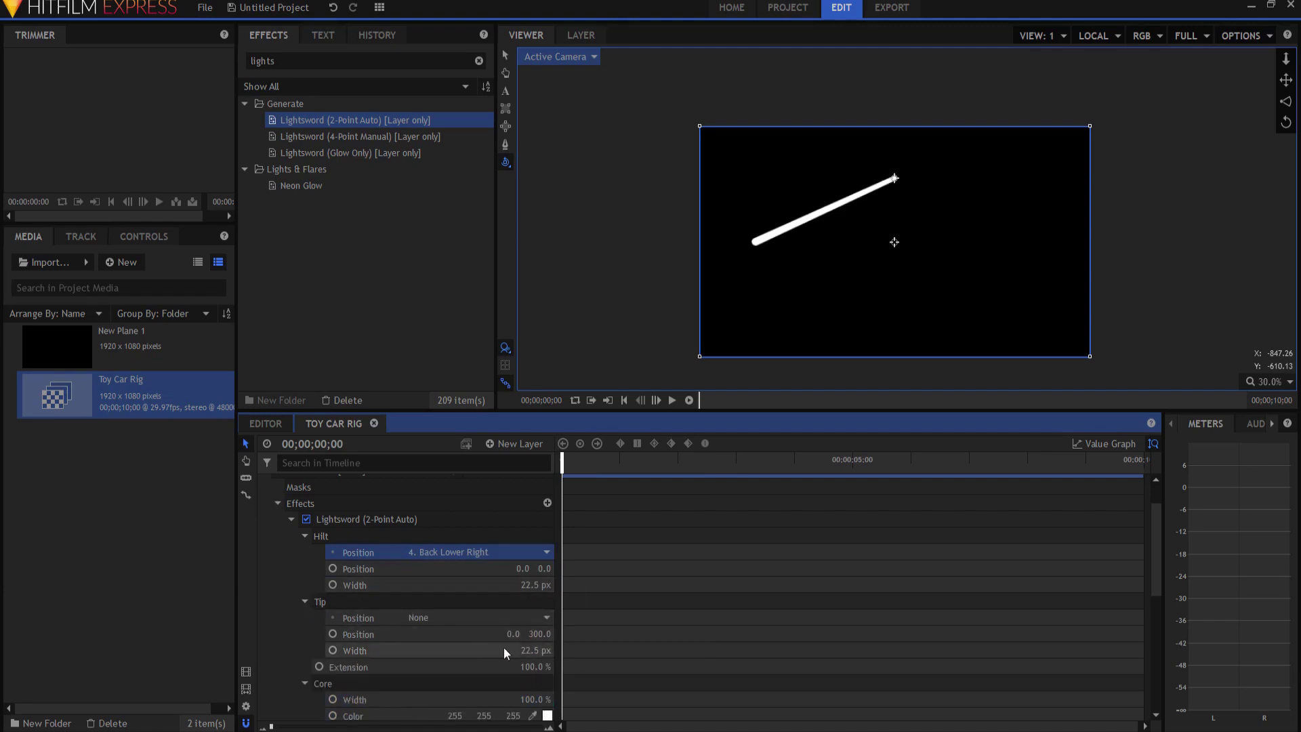
pyautogui.click(444, 619)
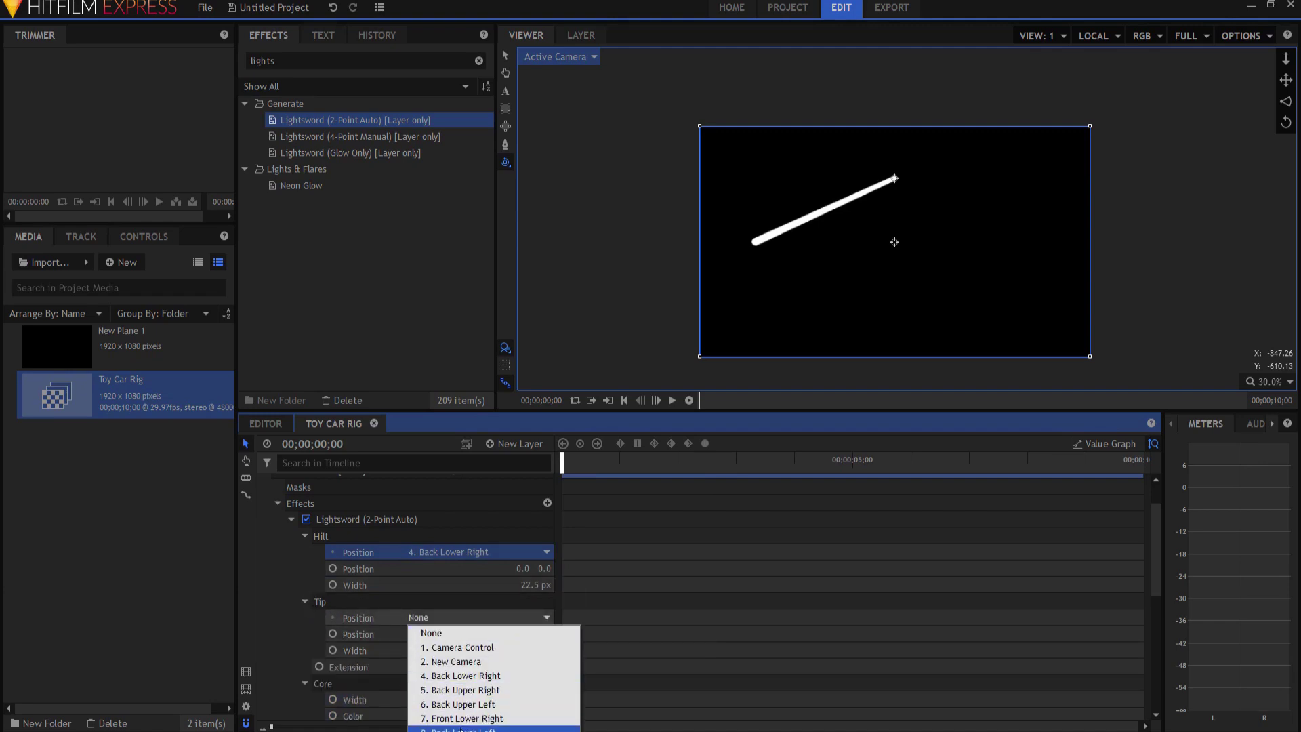
pyautogui.click(461, 729)
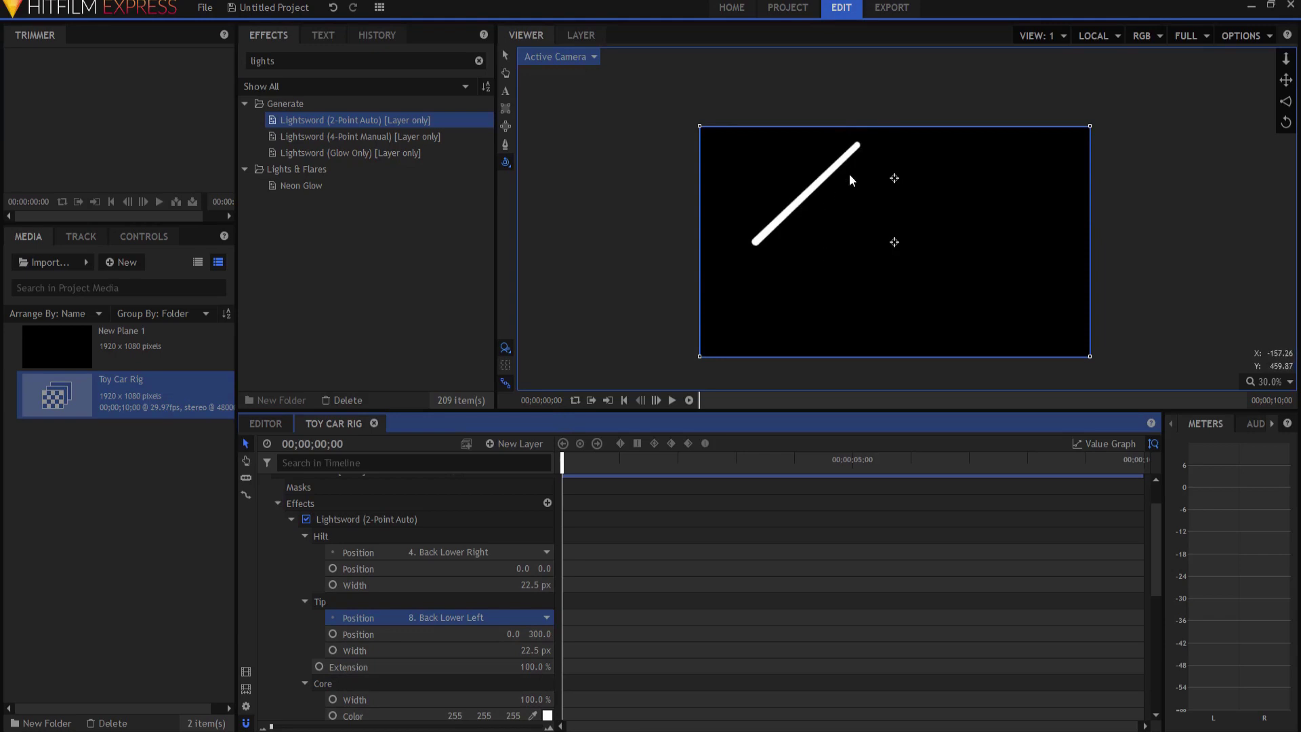
pyautogui.click(540, 633)
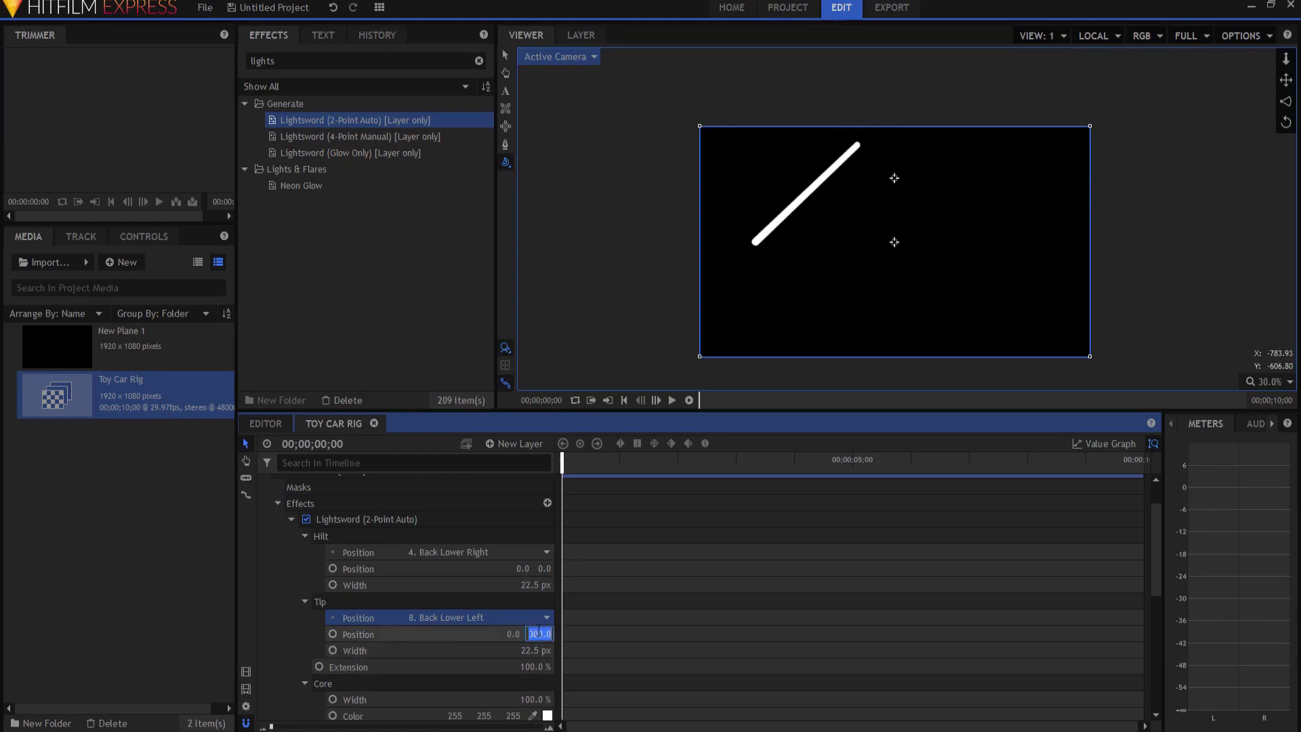
pyautogui.write('0')
pyautogui.press('Return')
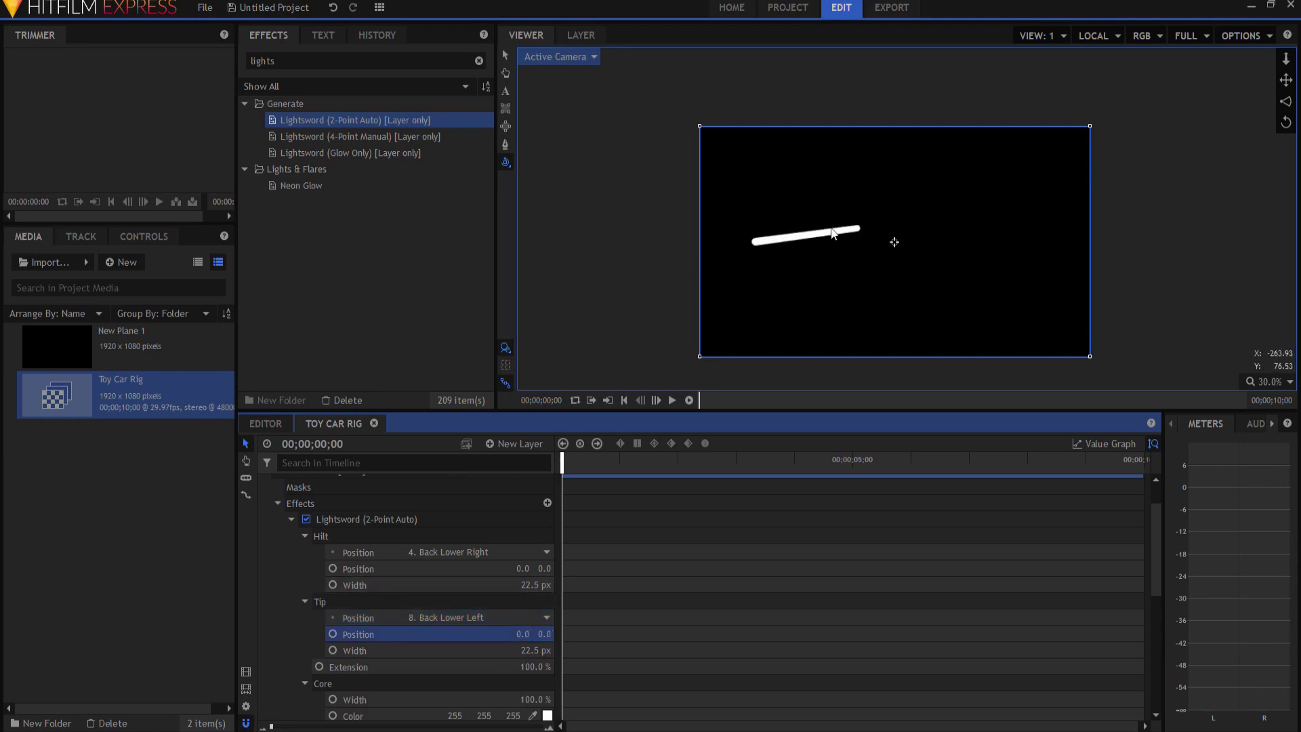
pyautogui.click(340, 520)
# Step: Rename the Lightsword effect to Back Bottom
pyautogui.press('F2')
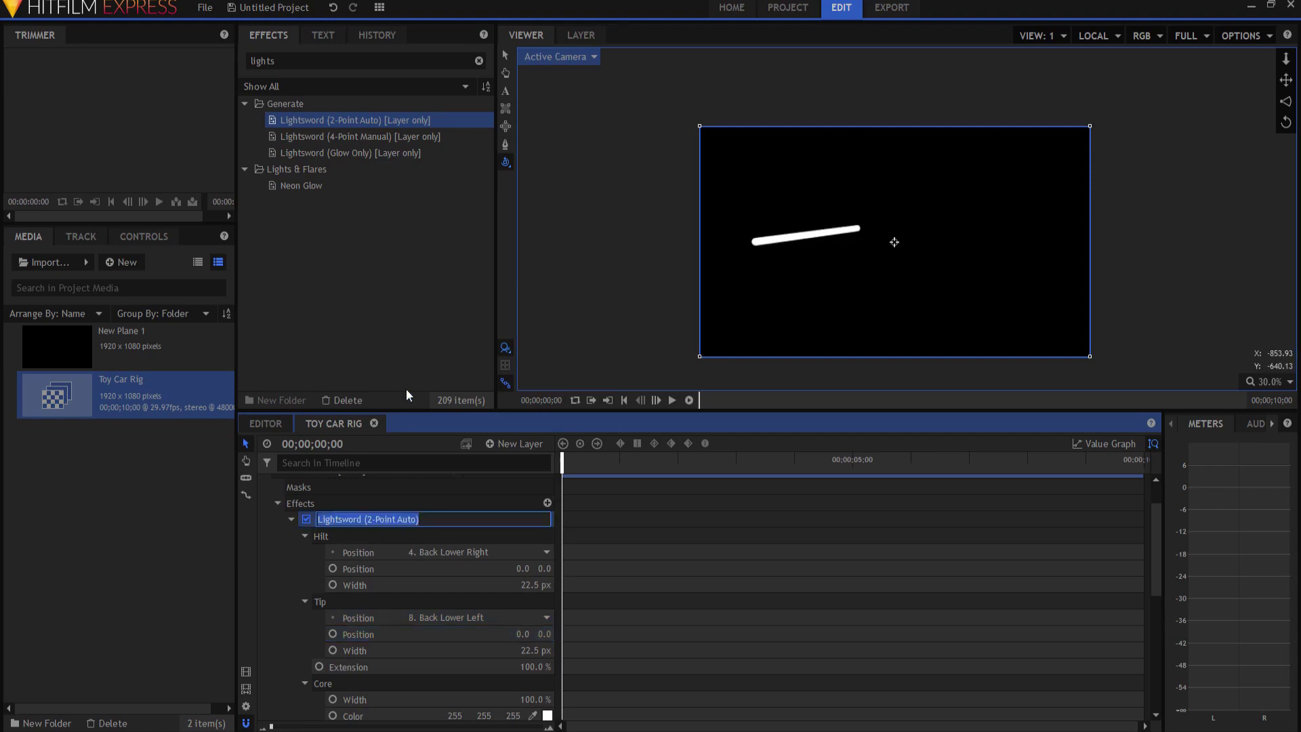
pyautogui.write('Back ')
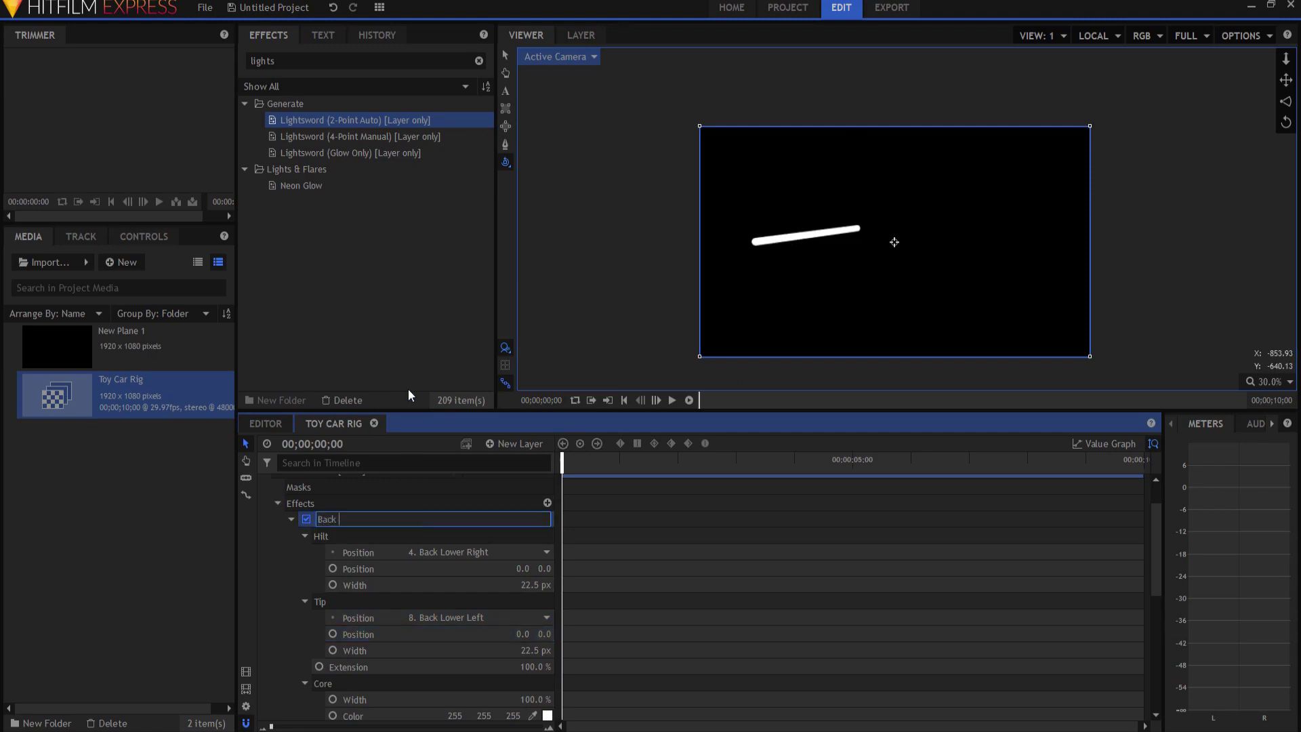
pyautogui.write('Bottom')
pyautogui.press('Return')
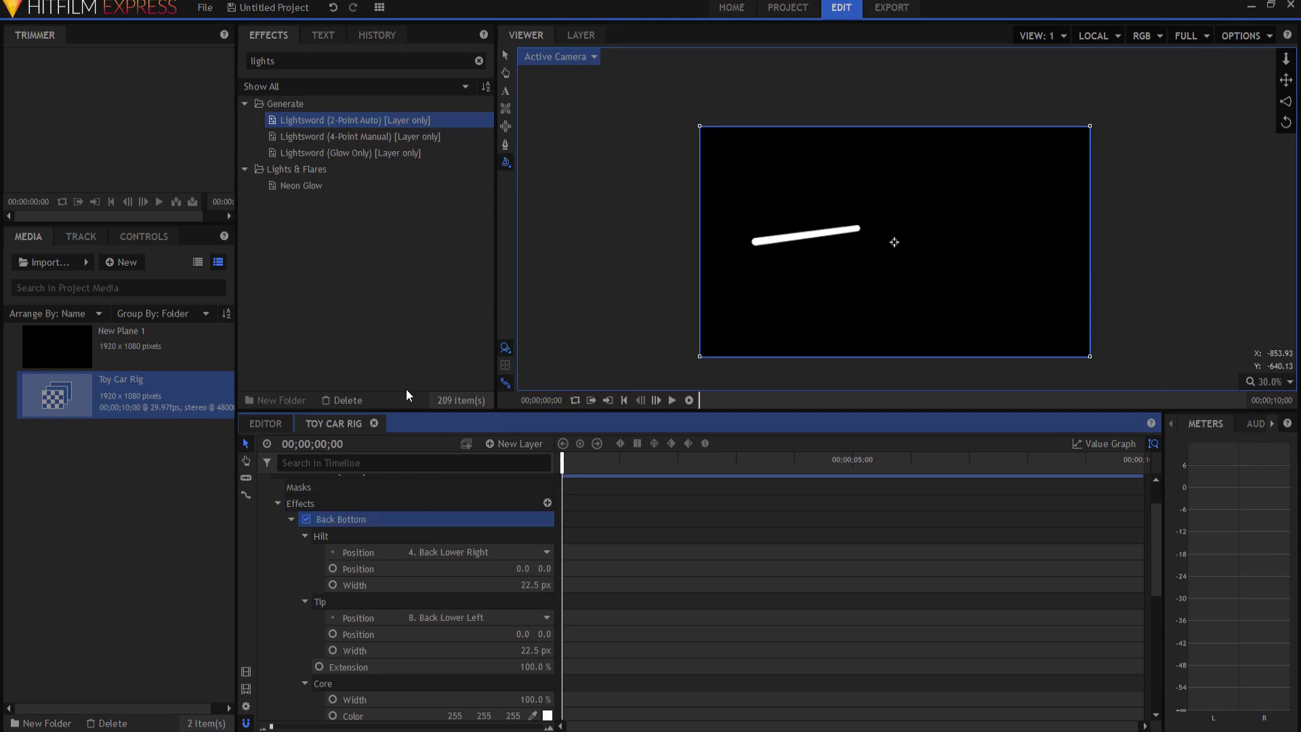
# Step: Set hilt and tip widths to 5 px, then try 10 px for both
pyautogui.click(524, 586)
pyautogui.write('5')
pyautogui.press('Return')
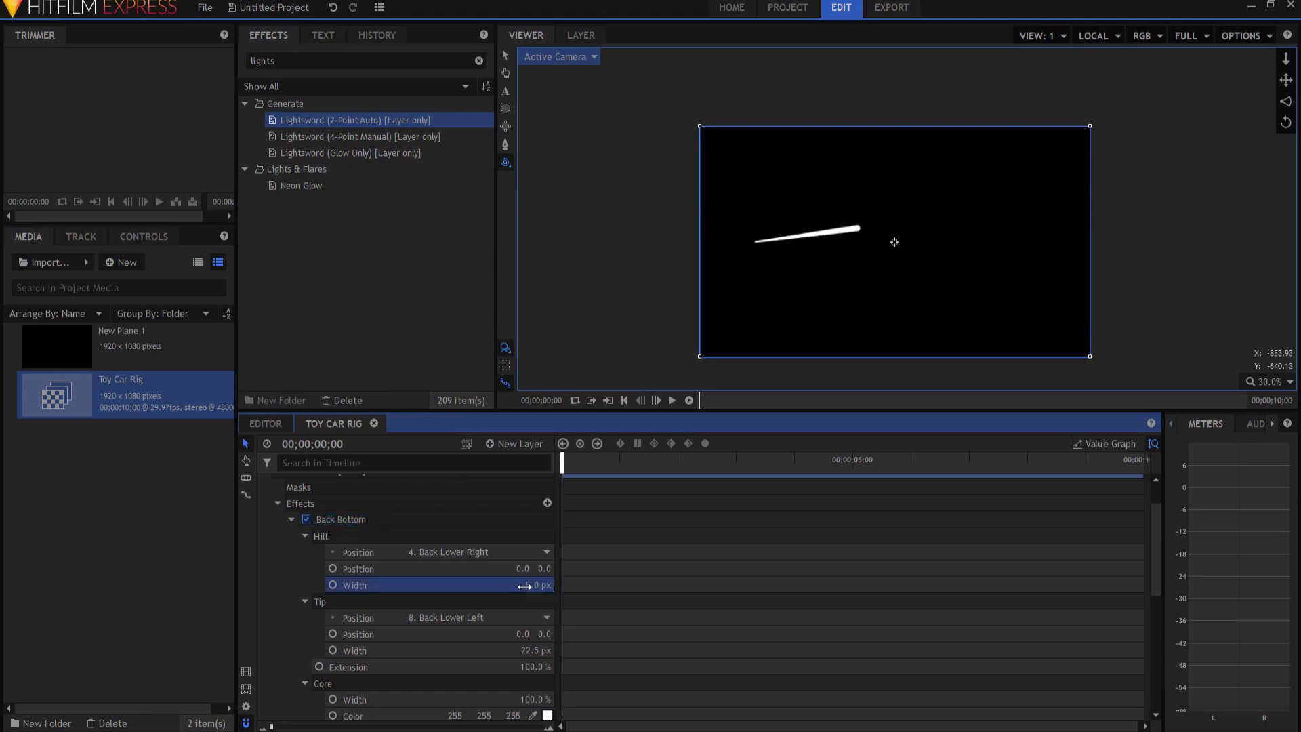
pyautogui.click(529, 651)
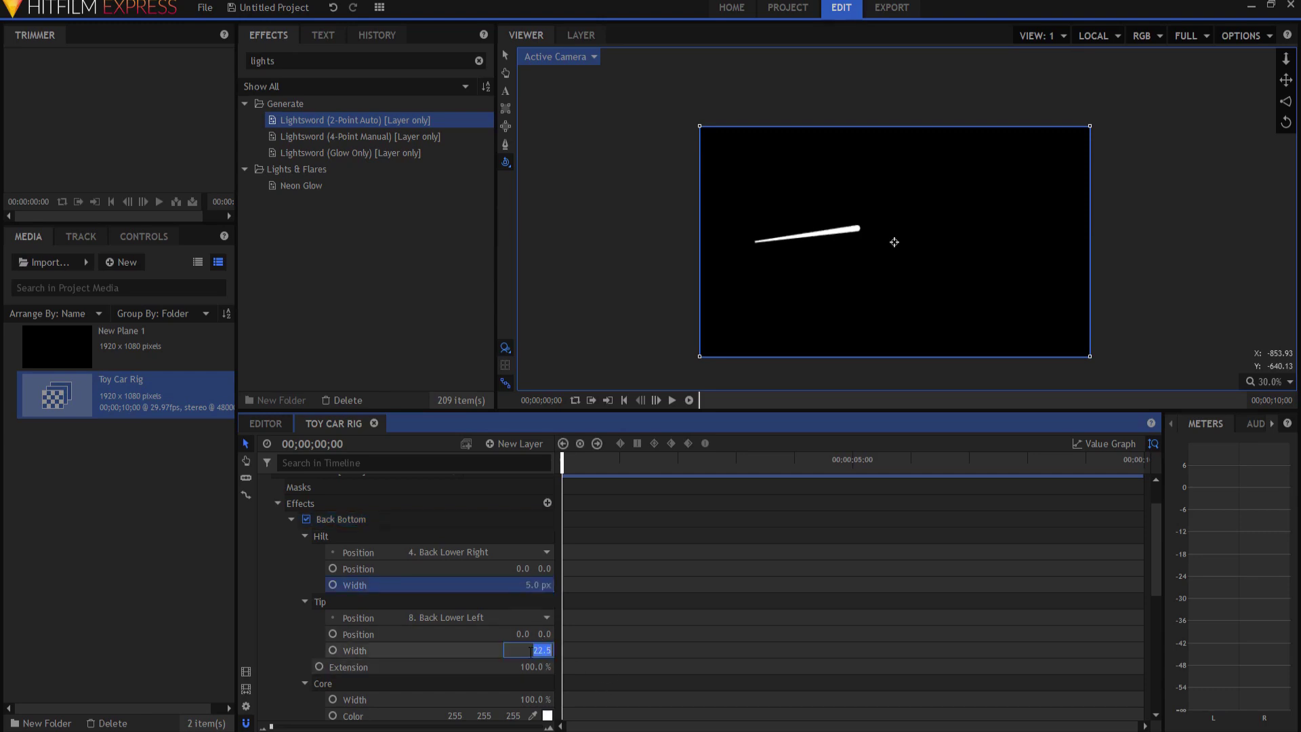
pyautogui.write('5')
pyautogui.press('Return')
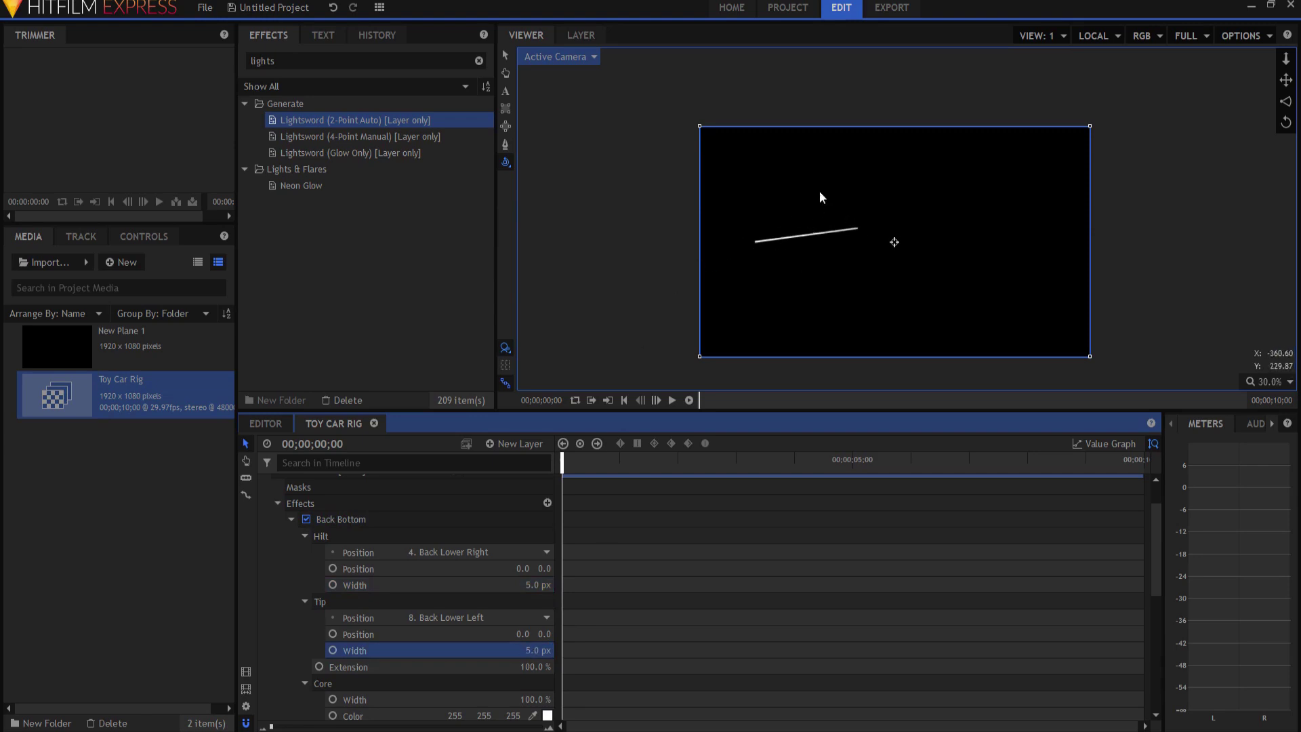
pyautogui.click(531, 585)
pyautogui.write('10')
pyautogui.press('Return')
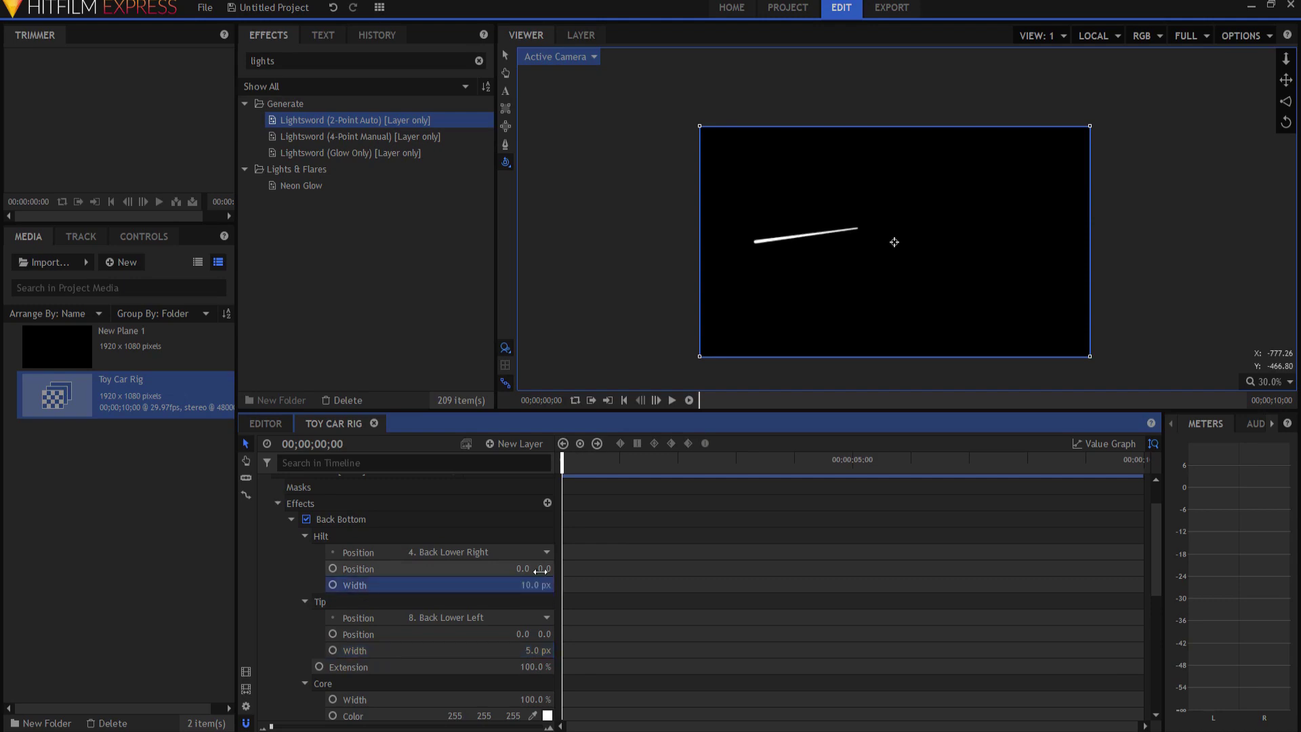
pyautogui.click(531, 650)
pyautogui.write('10')
pyautogui.press('Return')
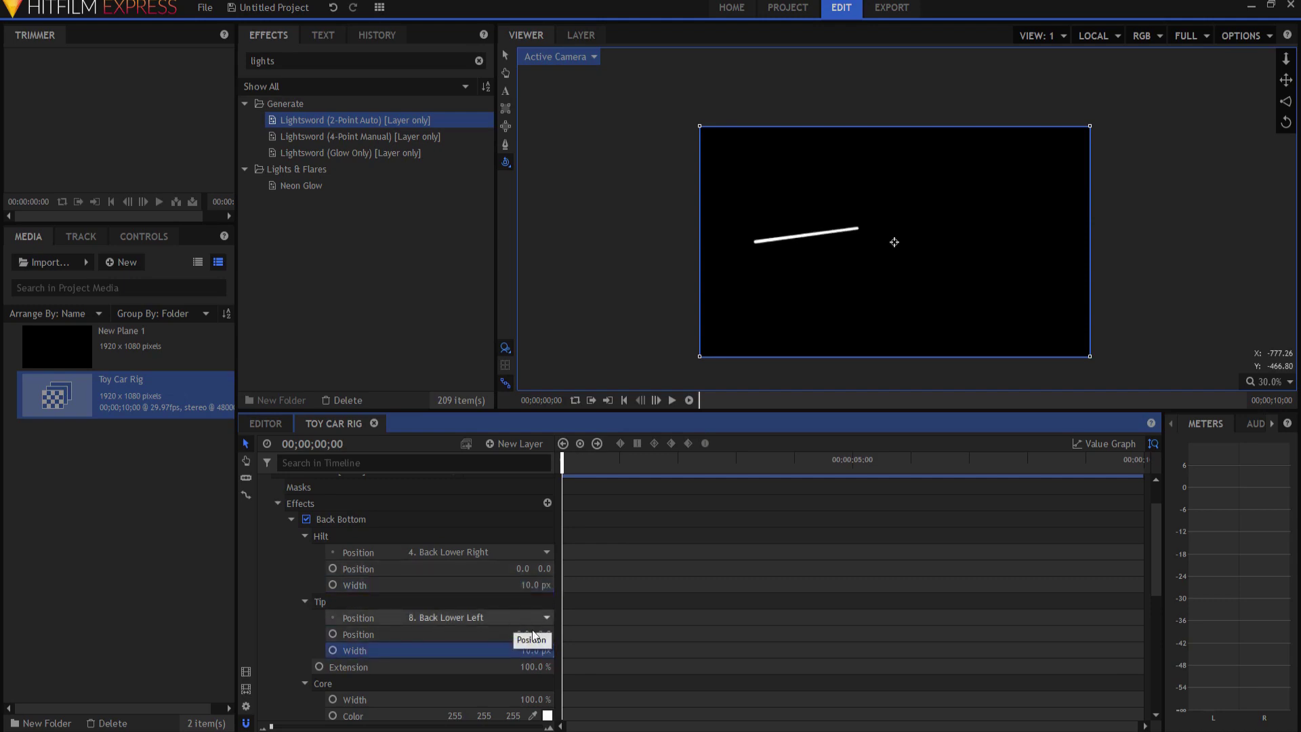
# Step: Test the core width, restore it to 100%, and set hilt and tip widths back to 5 px
pyautogui.moveTo(526, 696)
pyautogui.mouseDown()
pyautogui.moveTo(568, 695)
pyautogui.moveTo(542, 696)
pyautogui.mouseUp()
pyautogui.click(530, 698)
pyautogui.write('100')
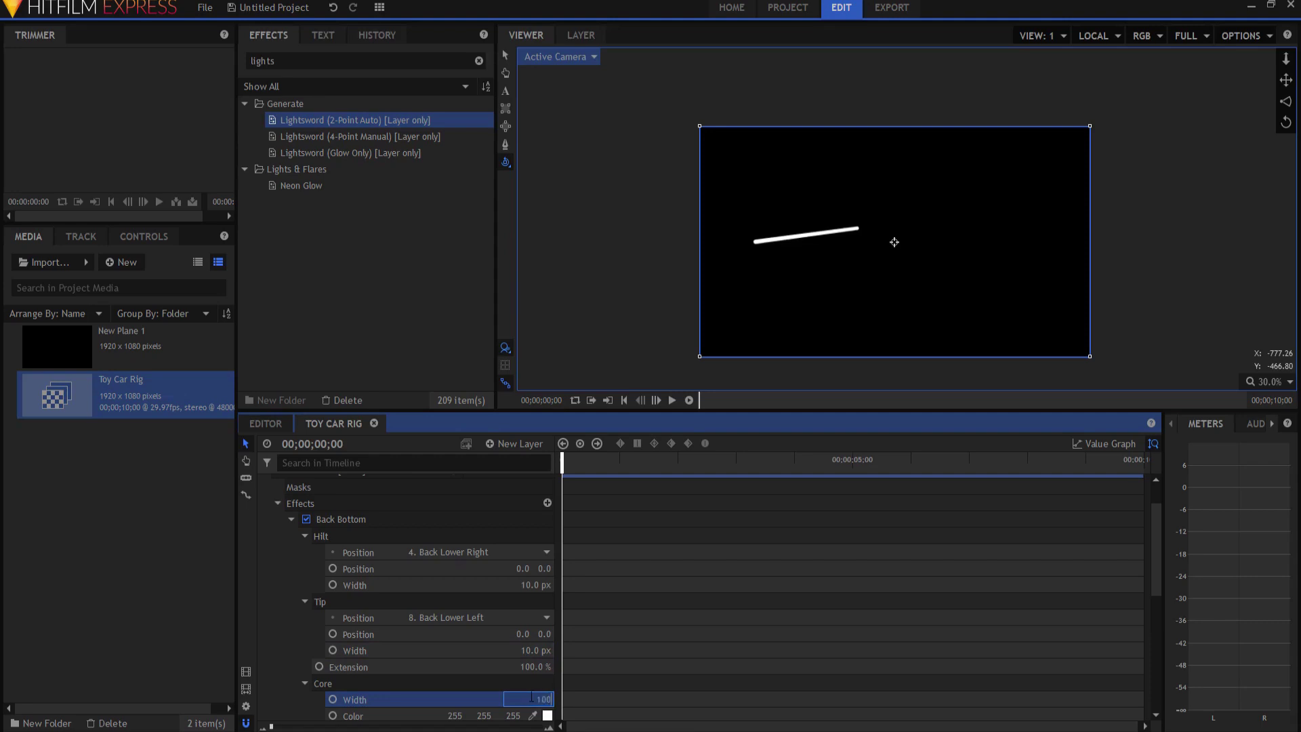
pyautogui.press('Return')
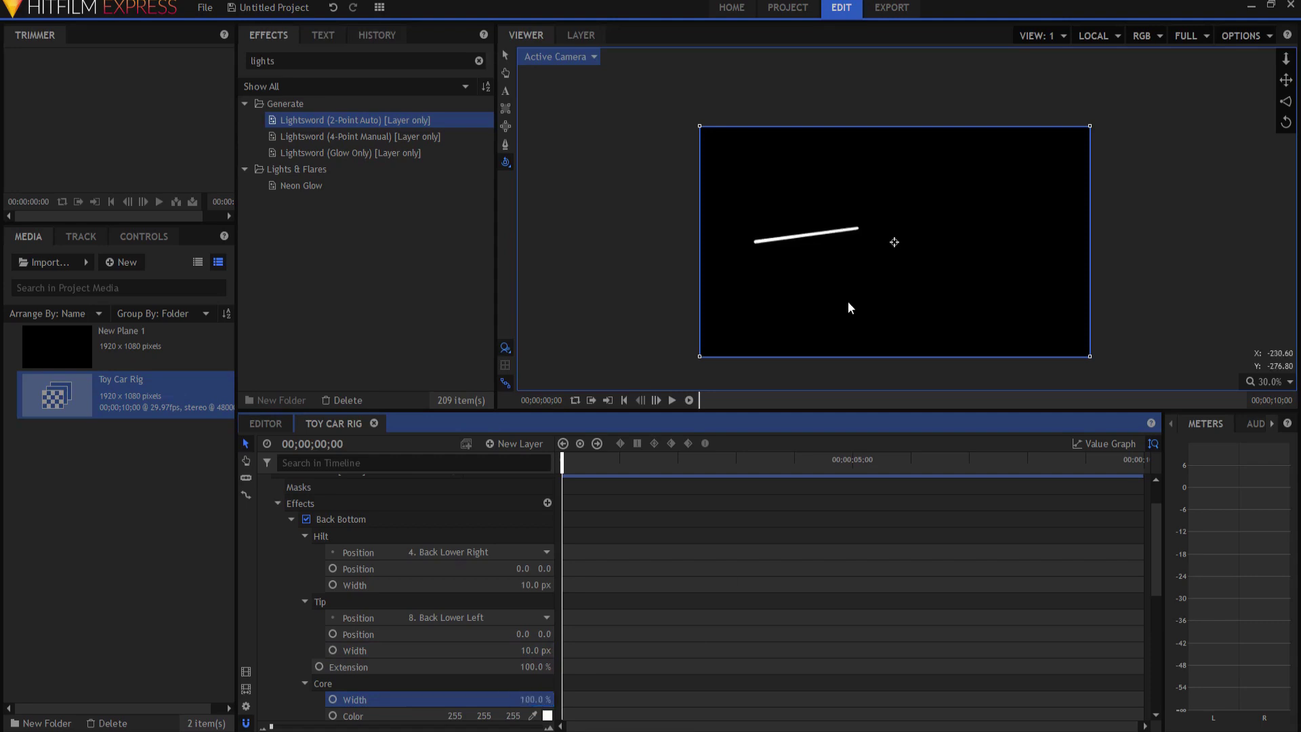
pyautogui.click(523, 587)
pyautogui.write('5')
pyautogui.press('Return')
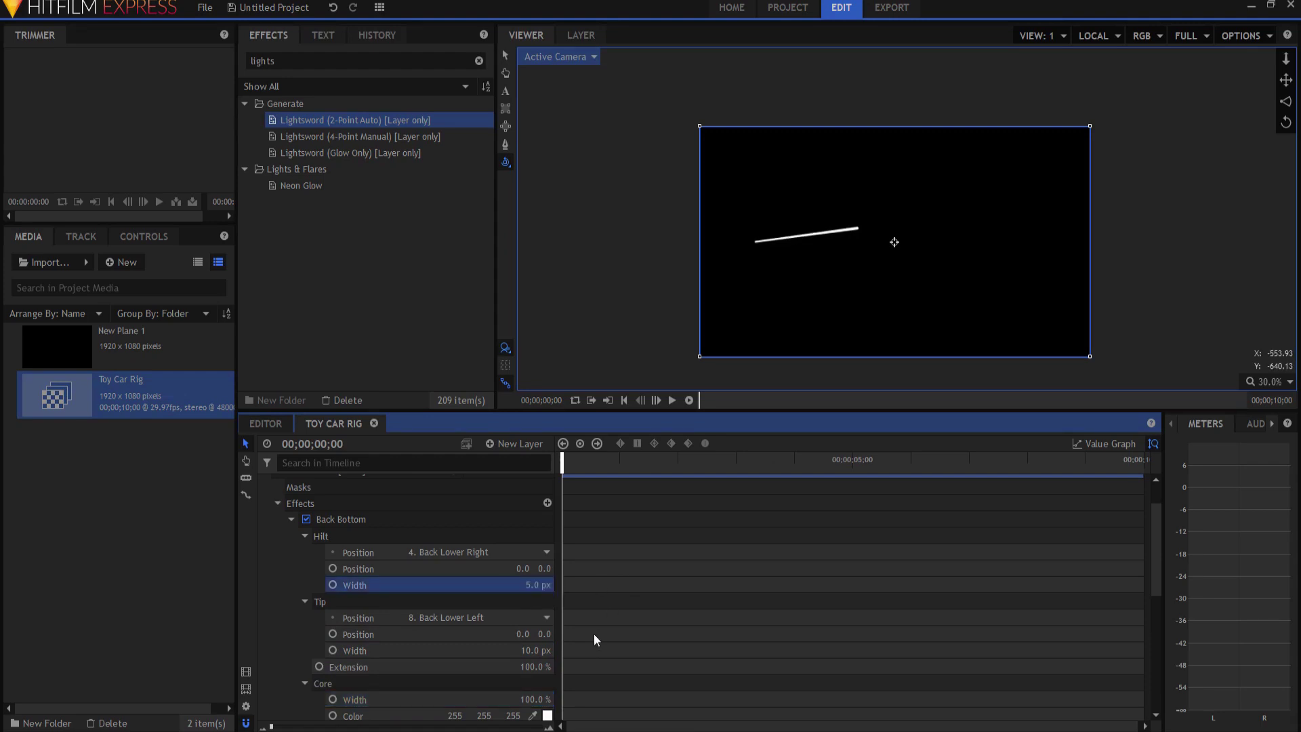
pyautogui.click(536, 650)
pyautogui.write('5')
pyautogui.press('Return')
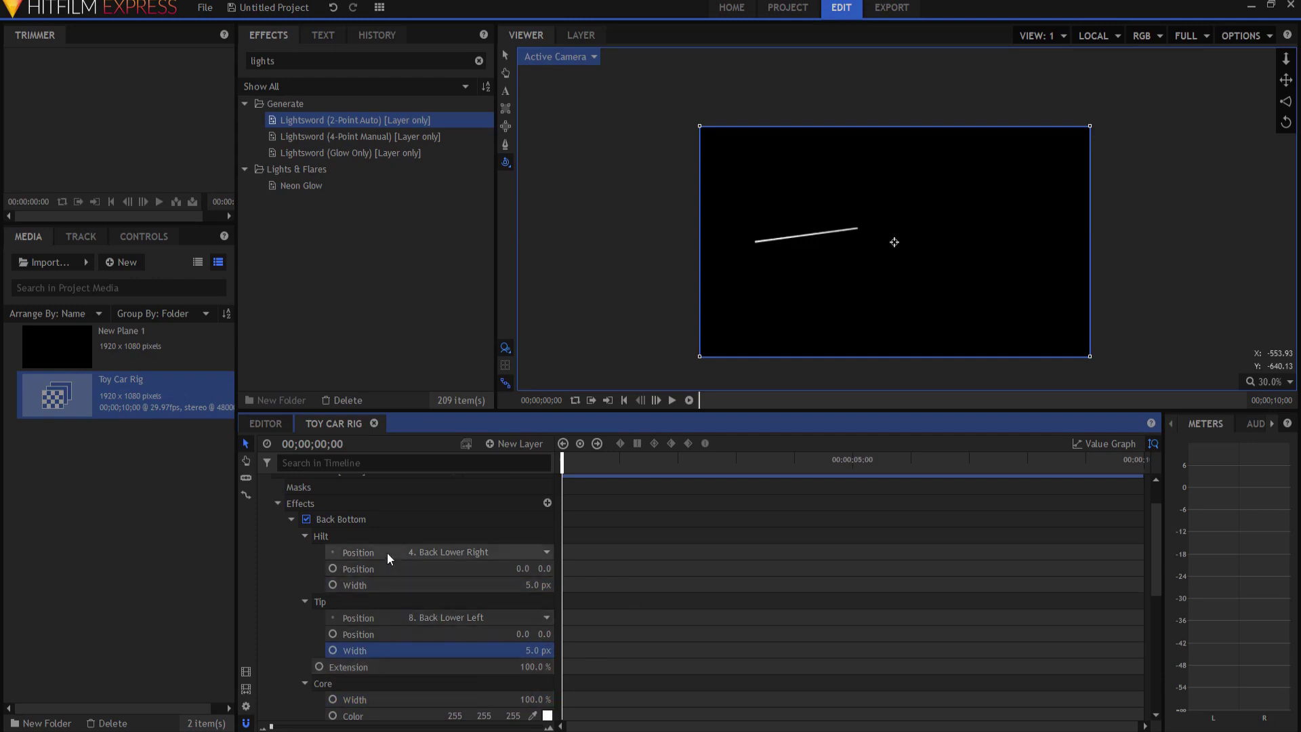
# Step: Duplicate the Back Bottom lightsword with Ctrl+D and rename the copy 'Front Bottom'
pyautogui.click(291, 517)
pyautogui.click(336, 563)
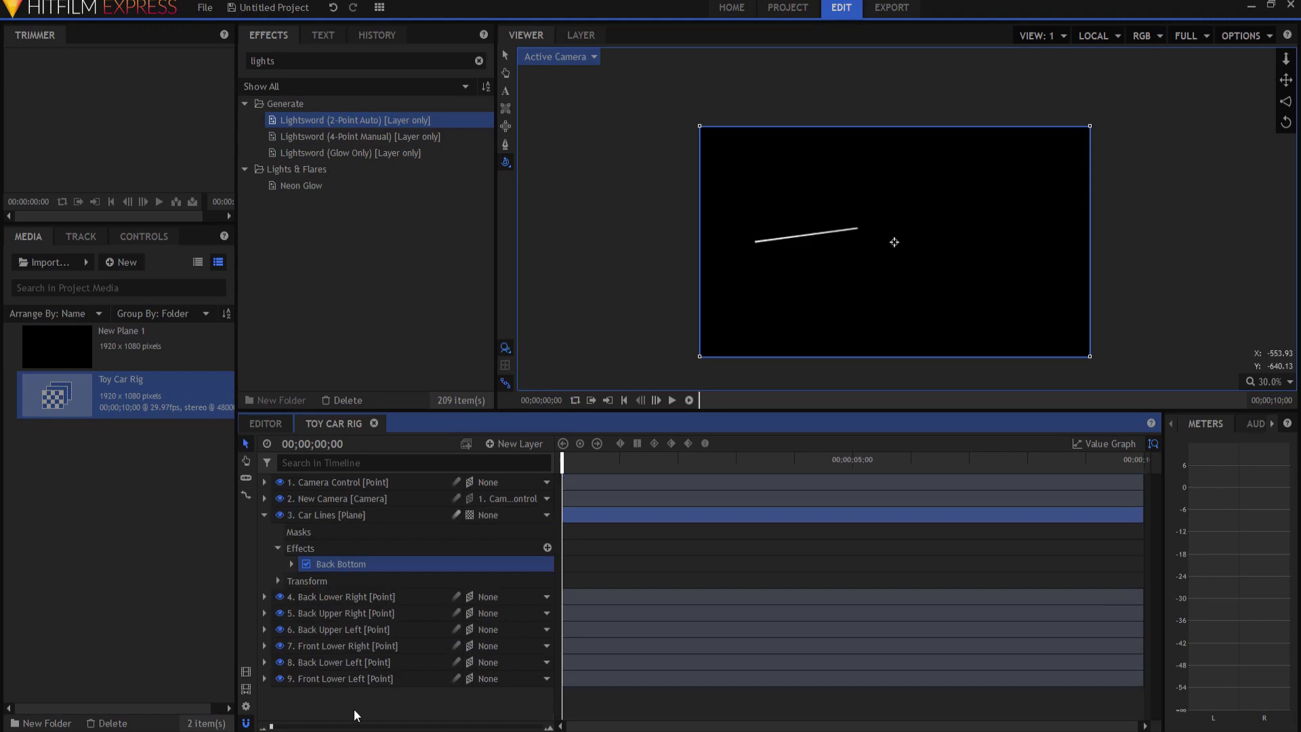
pyautogui.hotkey('ctrl', 'd')
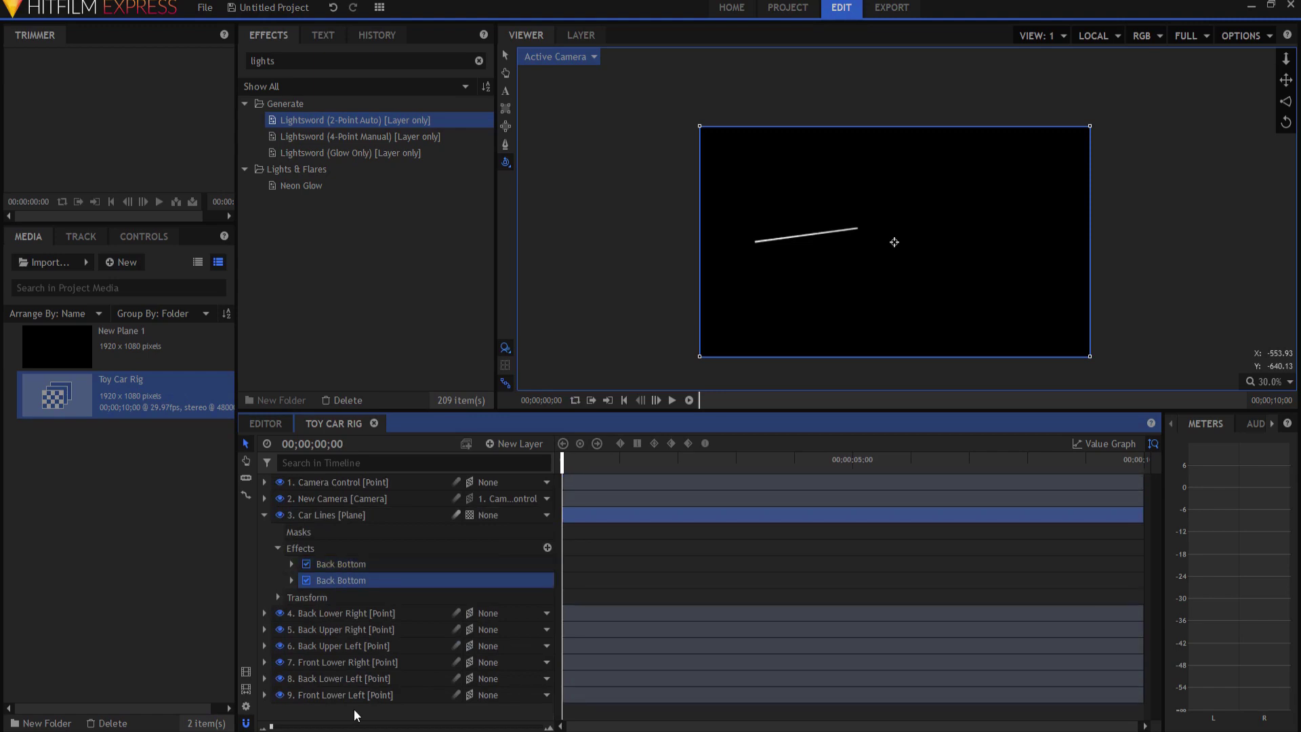
pyautogui.click(334, 578)
pyautogui.click(334, 580)
pyautogui.press('BackSpace')
pyautogui.press('BackSpace')
pyautogui.press('BackSpace')
pyautogui.press('Delete')
pyautogui.write('Front')
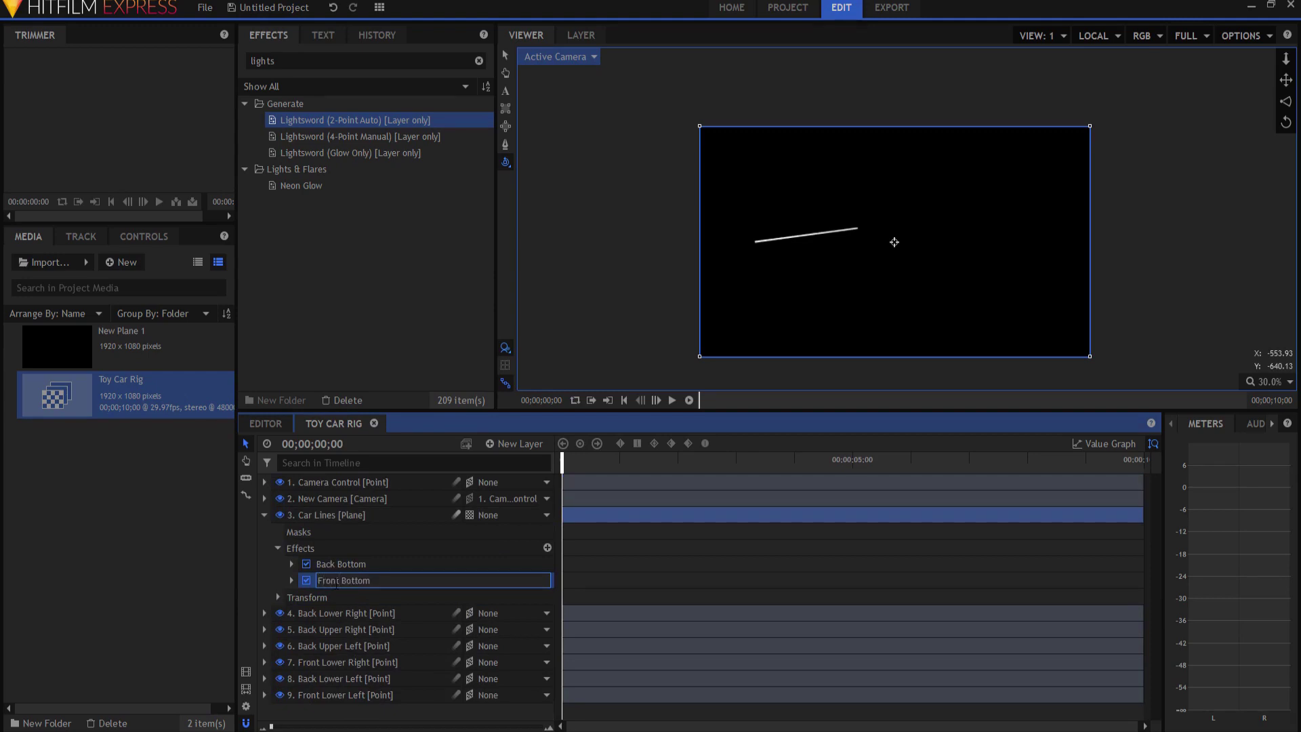
pyautogui.press('Return')
# Step: Link Front Bottom's hilt to 7. Front Lower Right and its tip to 9. Front Lower Left
pyautogui.click(292, 580)
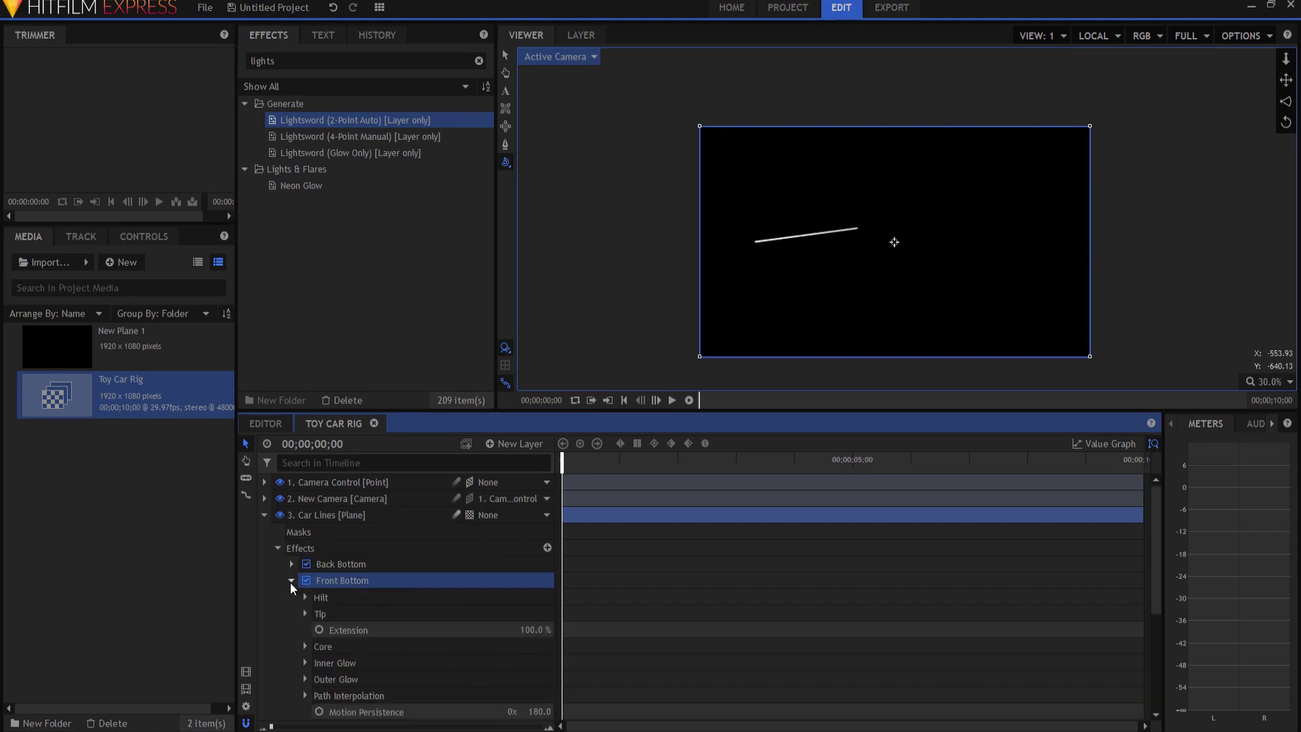
pyautogui.click(305, 595)
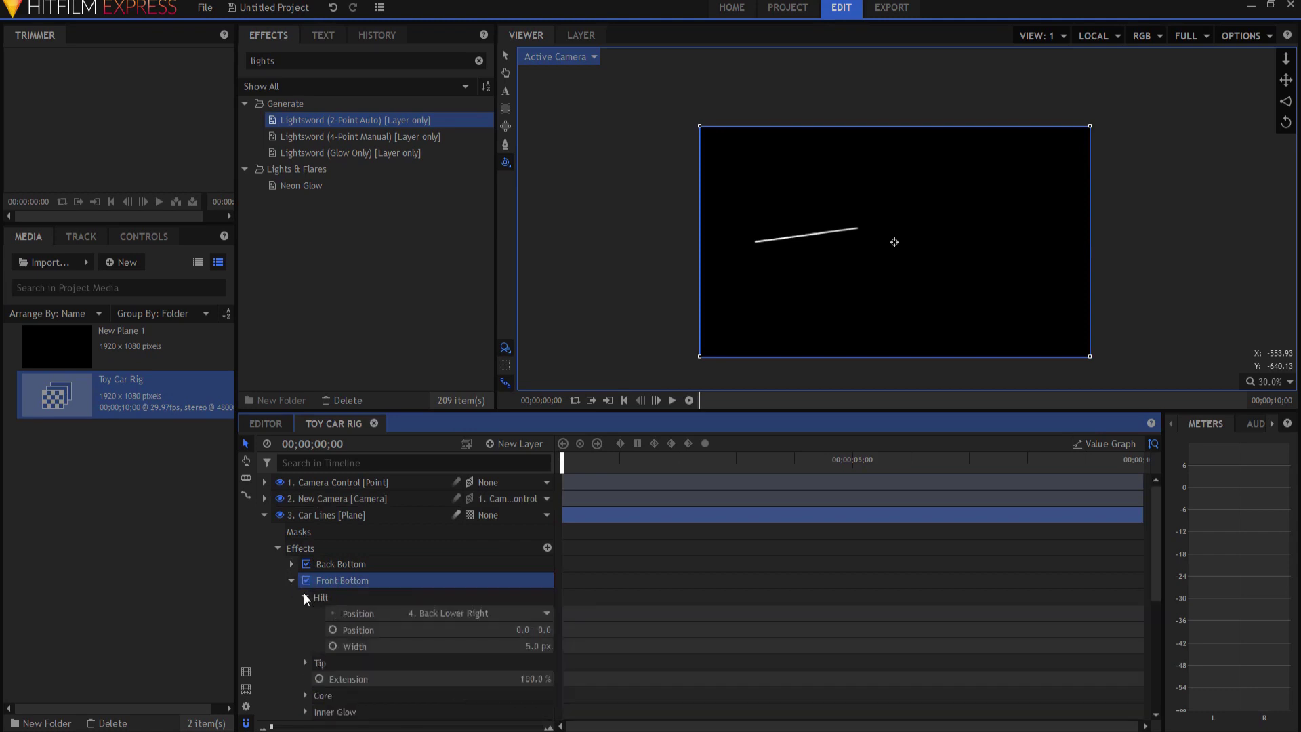
pyautogui.click(458, 614)
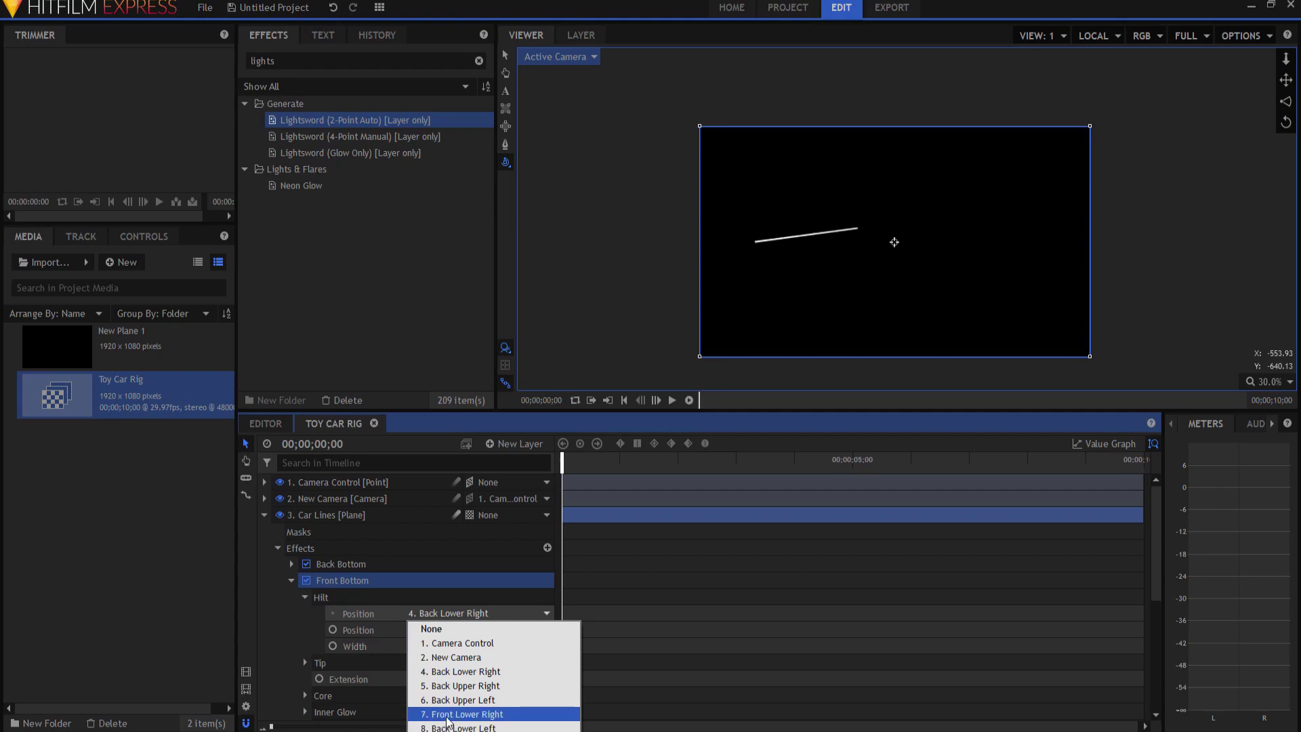
pyautogui.click(467, 714)
pyautogui.click(302, 595)
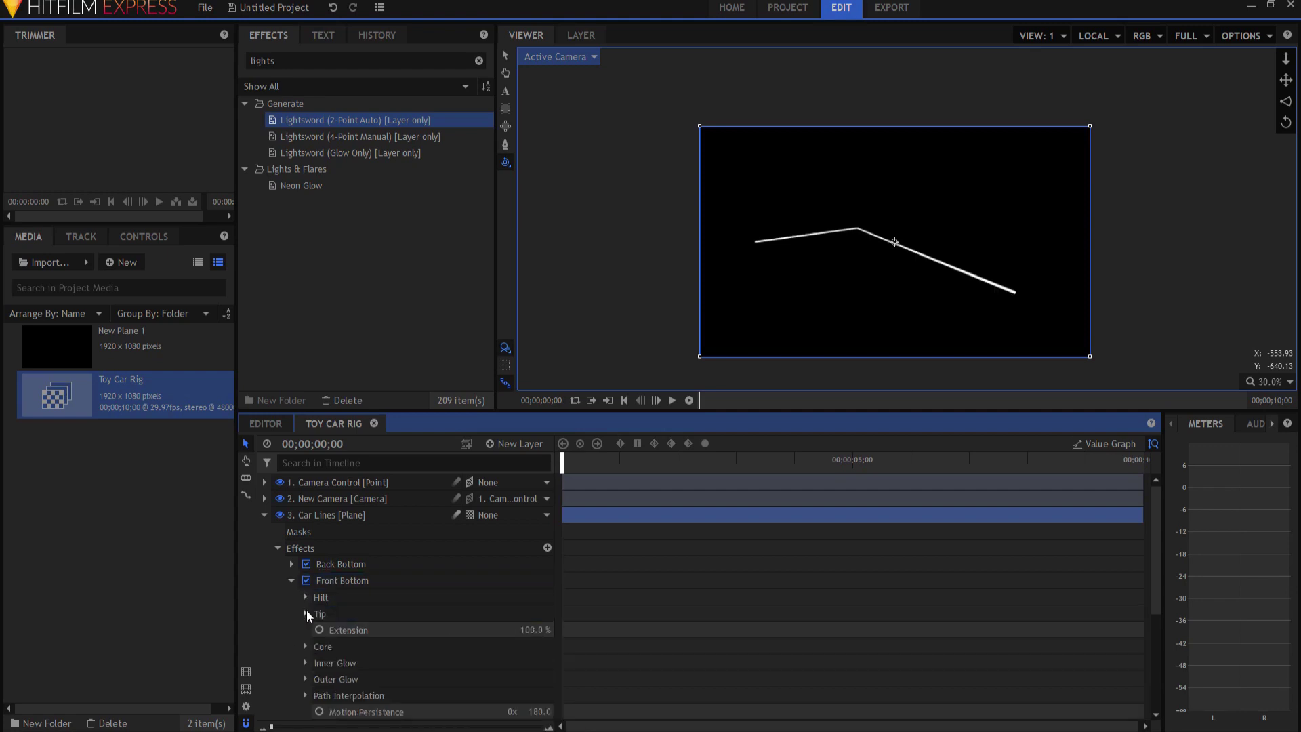
pyautogui.click(306, 612)
pyautogui.click(446, 633)
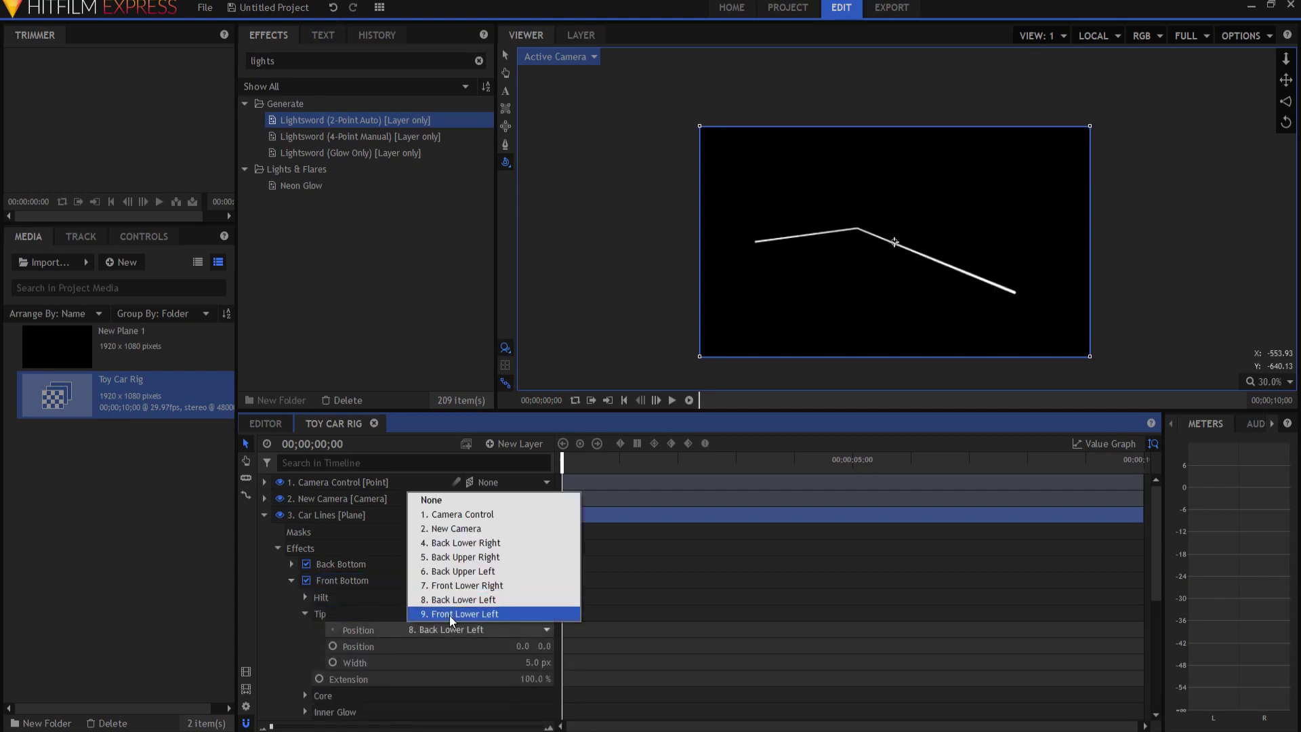
pyautogui.click(450, 615)
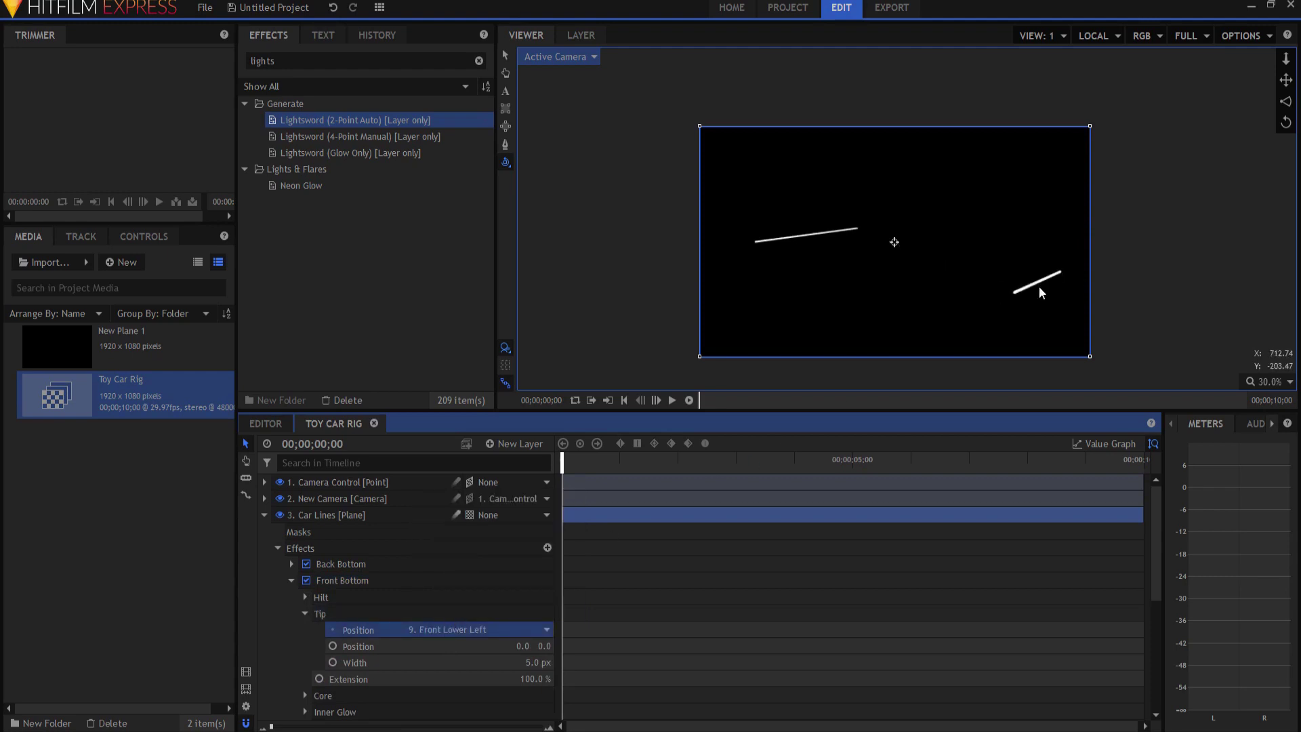
pyautogui.click(290, 580)
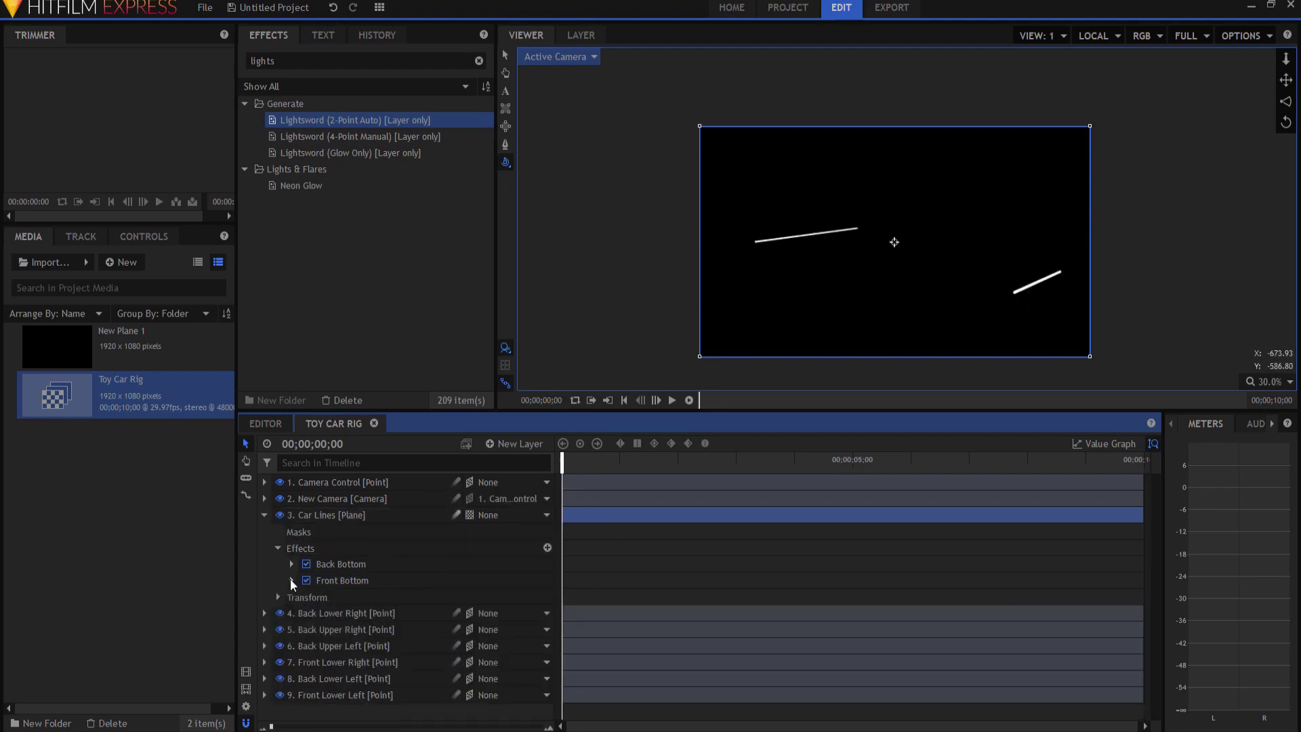
# Step: Duplicate the Front Bottom lightsword and rename the copy 'Left Bottom'
pyautogui.rightClick(337, 579)
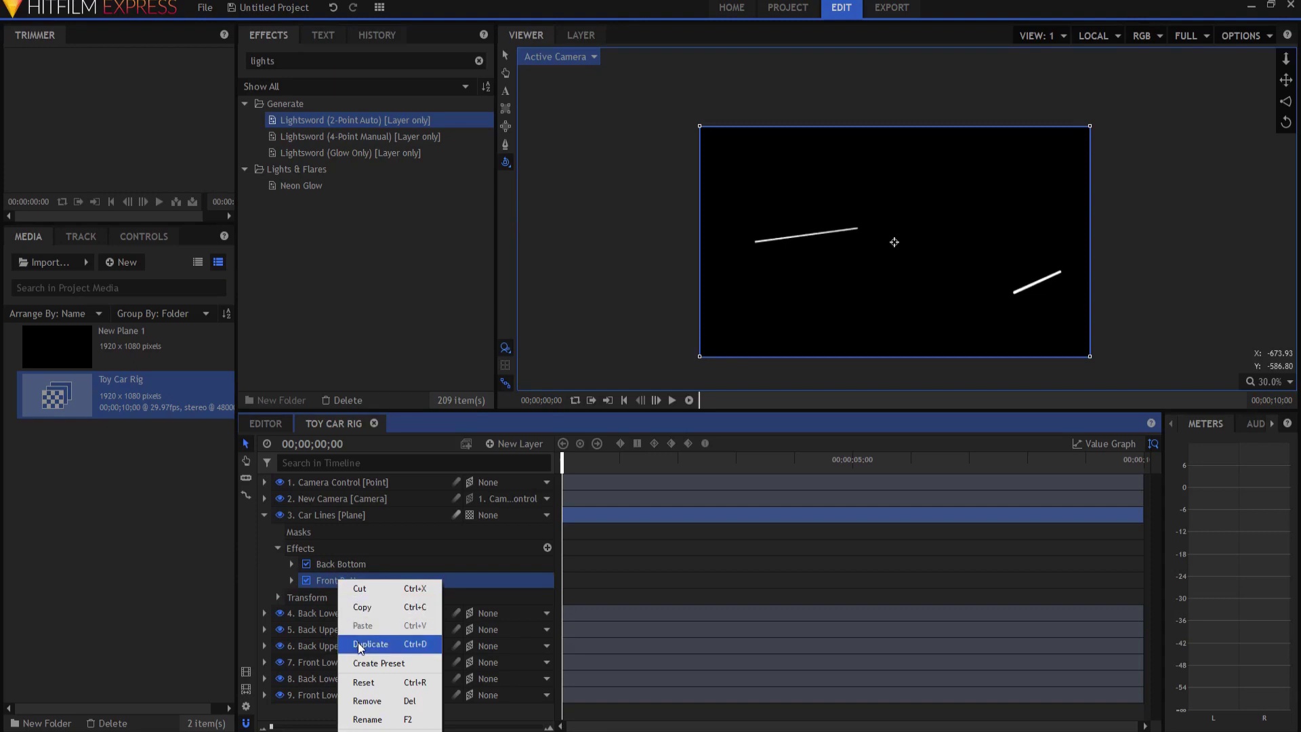
pyautogui.click(361, 647)
pyautogui.doubleClick(341, 599)
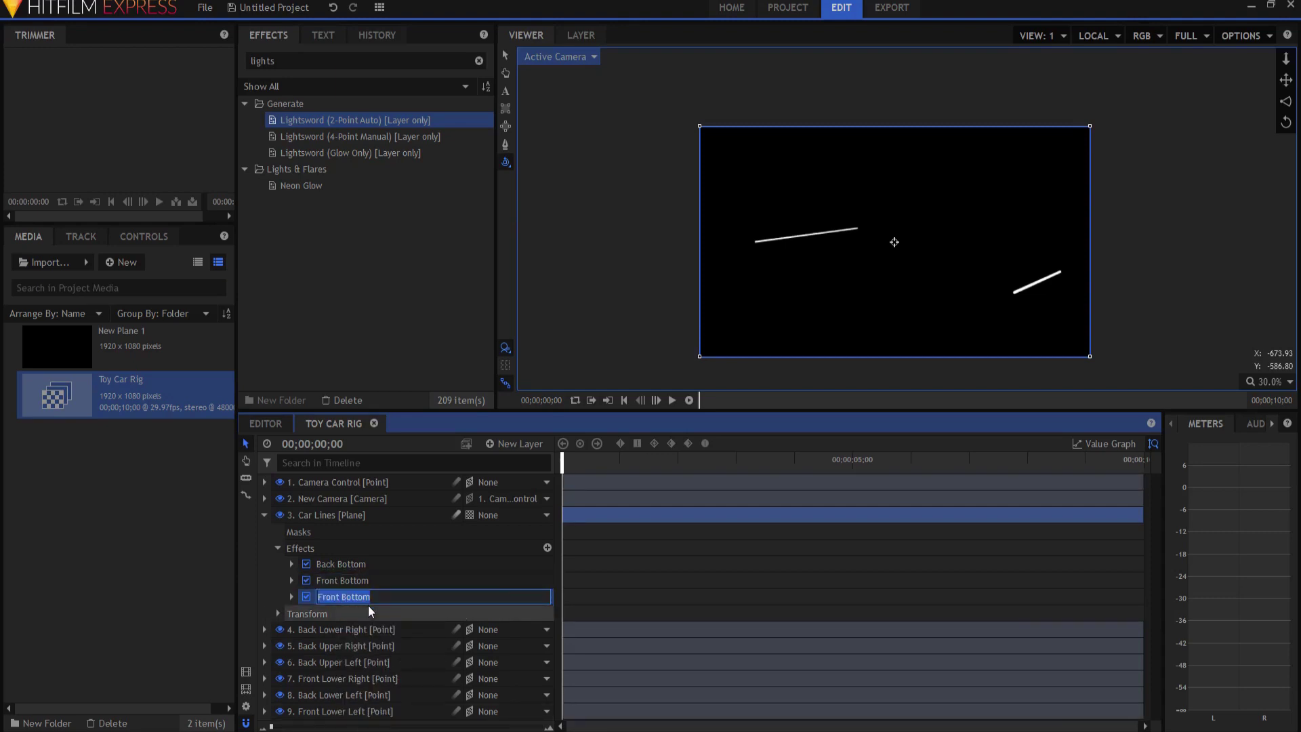
pyautogui.press('Delete')
pyautogui.press('Delete')
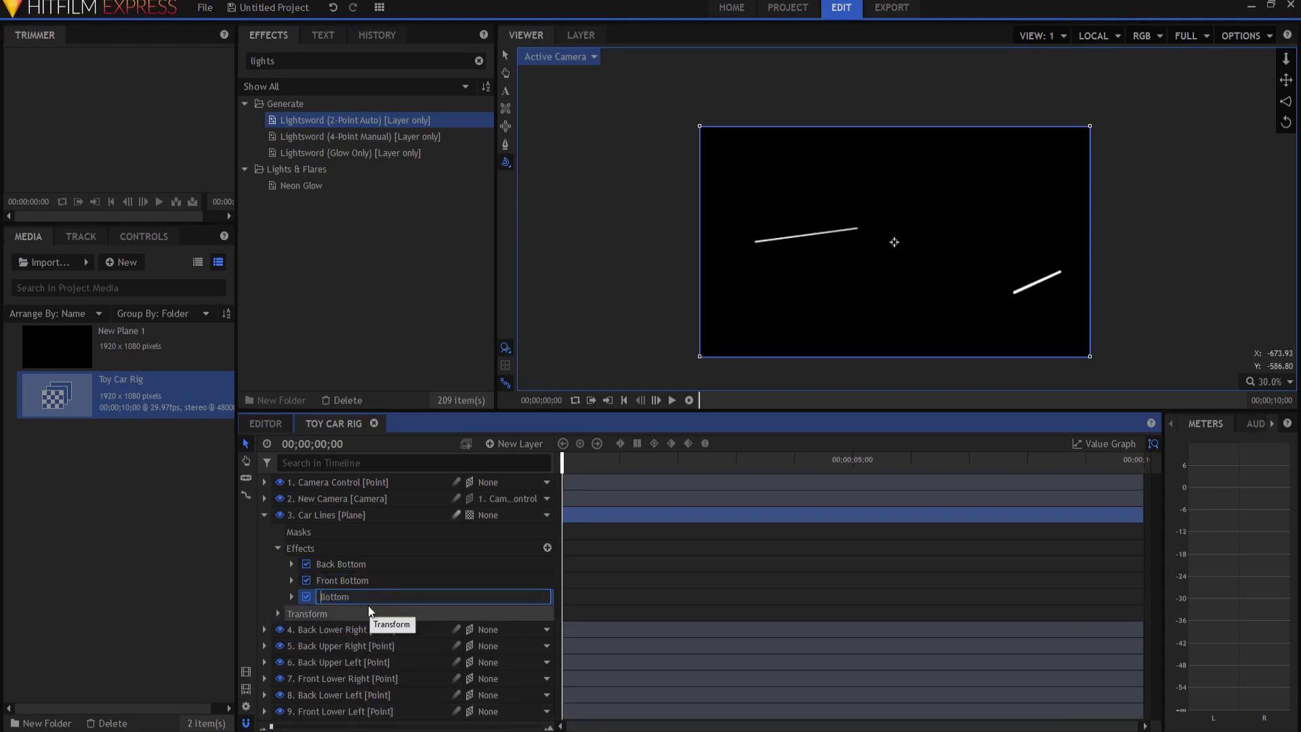
pyautogui.write('Left')
pyautogui.press('Return')
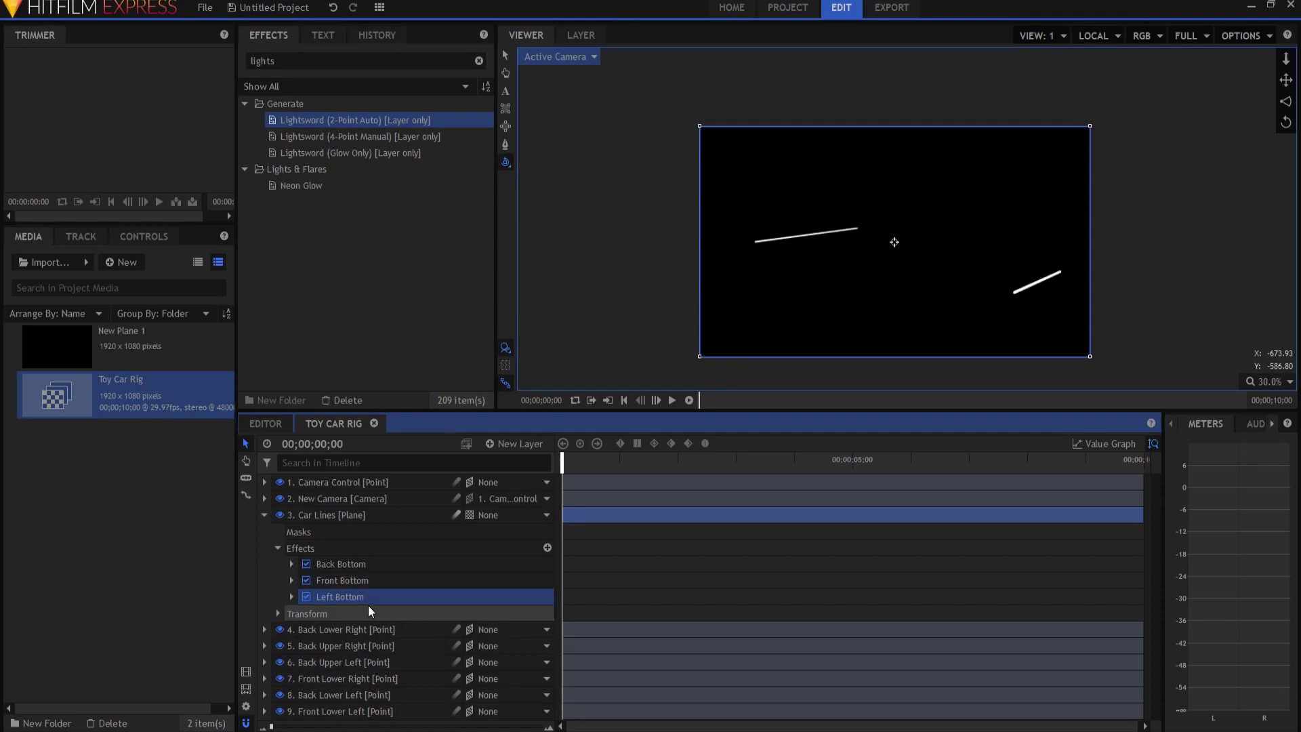
# Step: Set Left Bottom's hilt position to 8. Back Lower Left
pyautogui.click(291, 596)
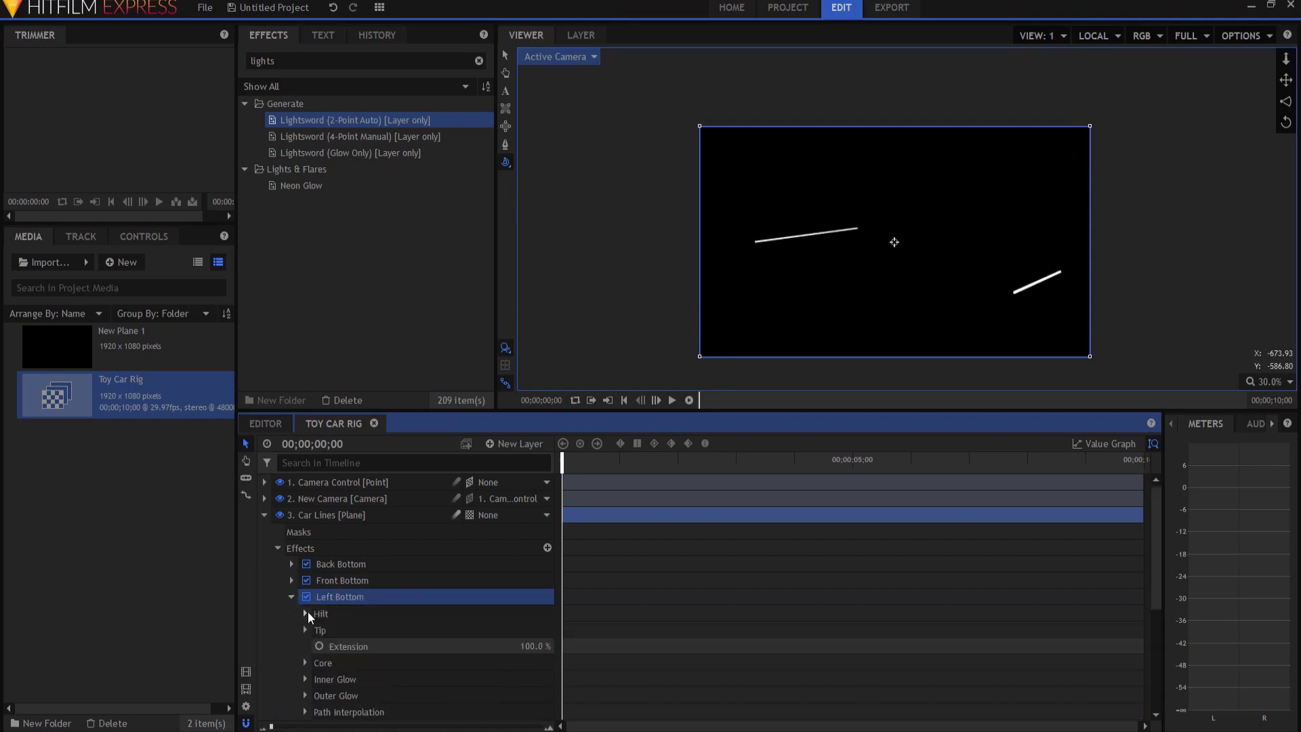
pyautogui.click(306, 611)
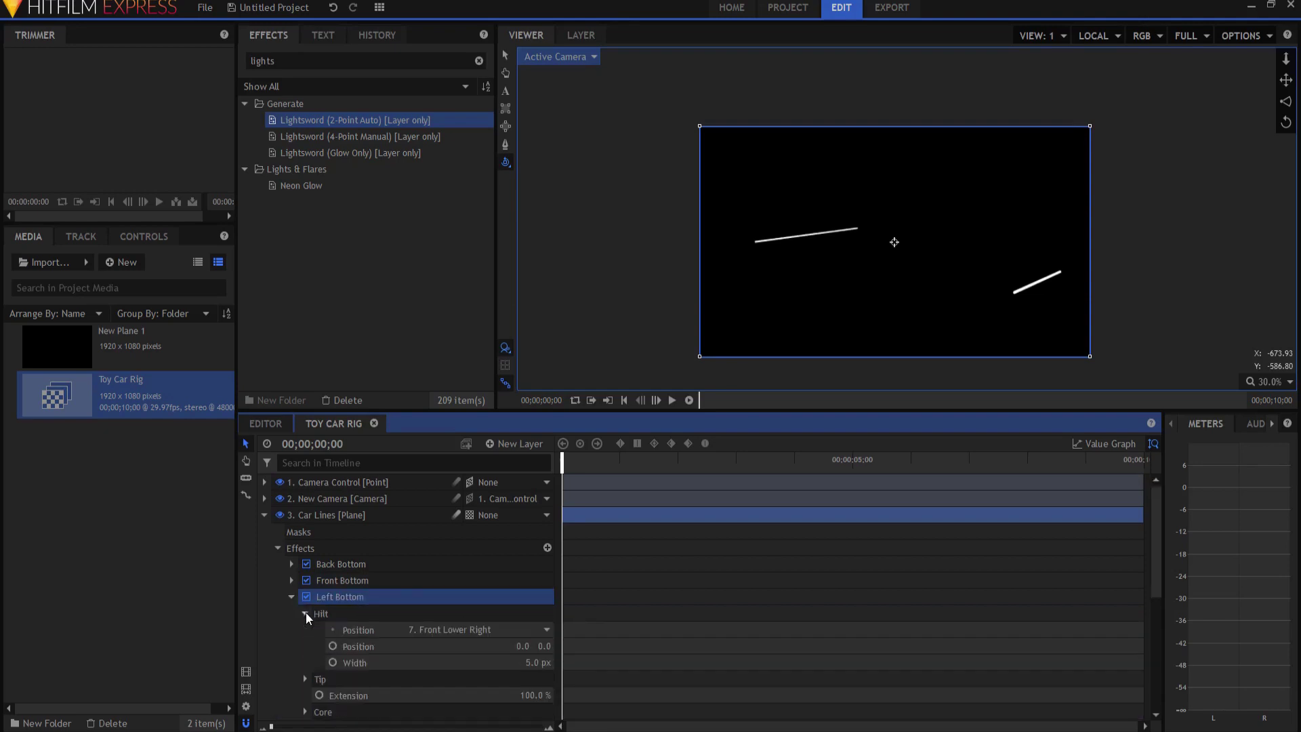
pyautogui.click(437, 633)
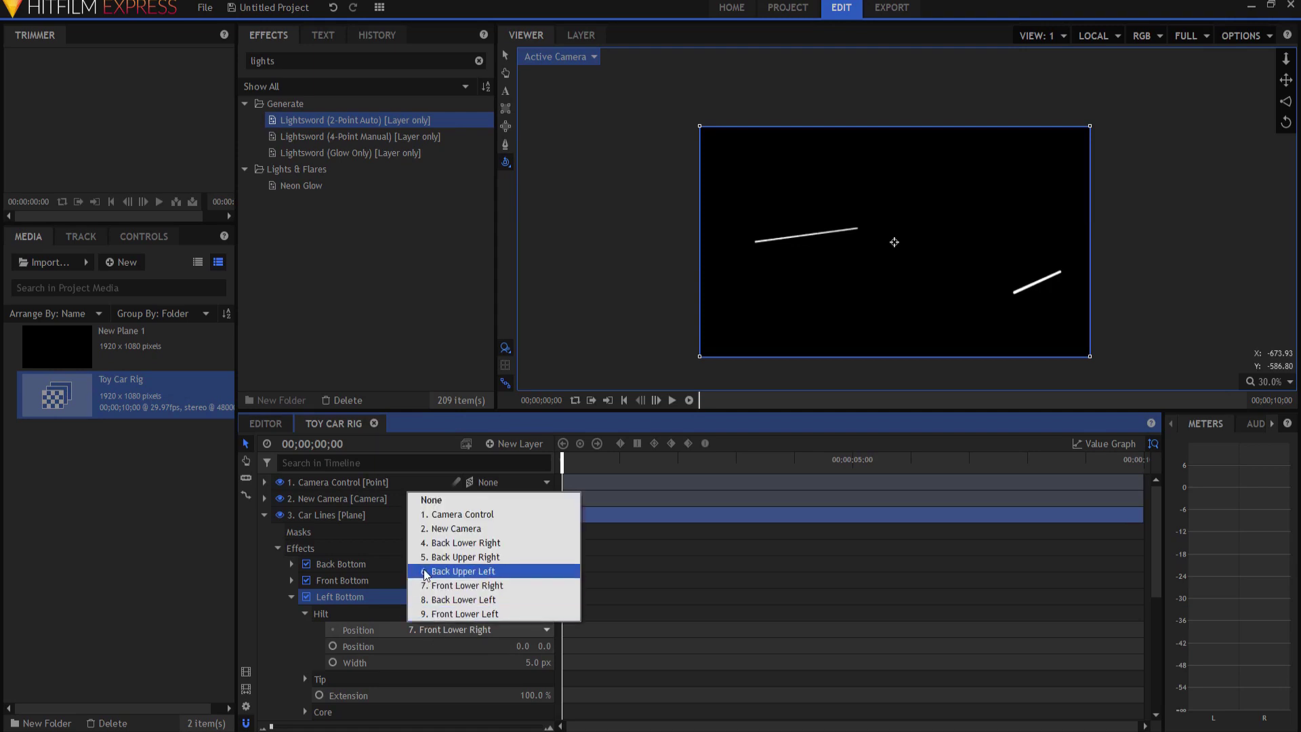
pyautogui.click(452, 599)
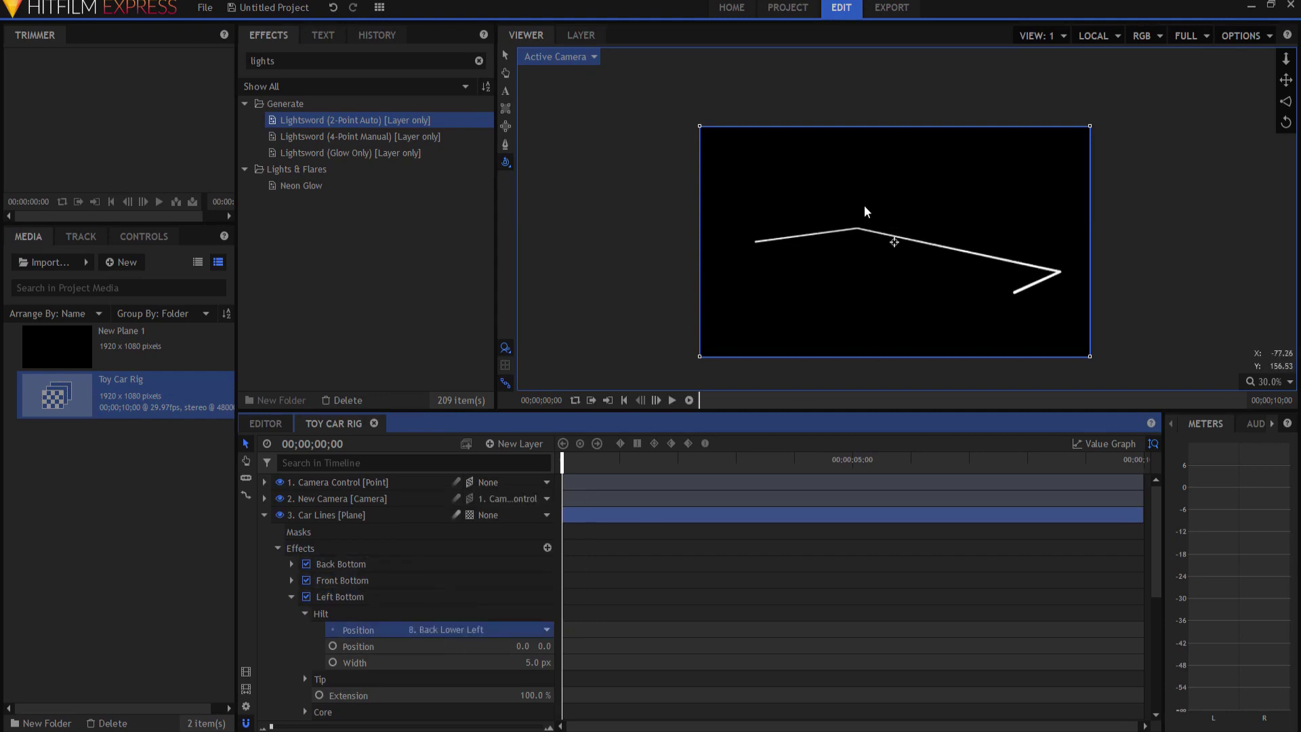
# Step: Duplicate the Left Bottom lightsword and rename the copy 'Right Bottom'
pyautogui.click(287, 594)
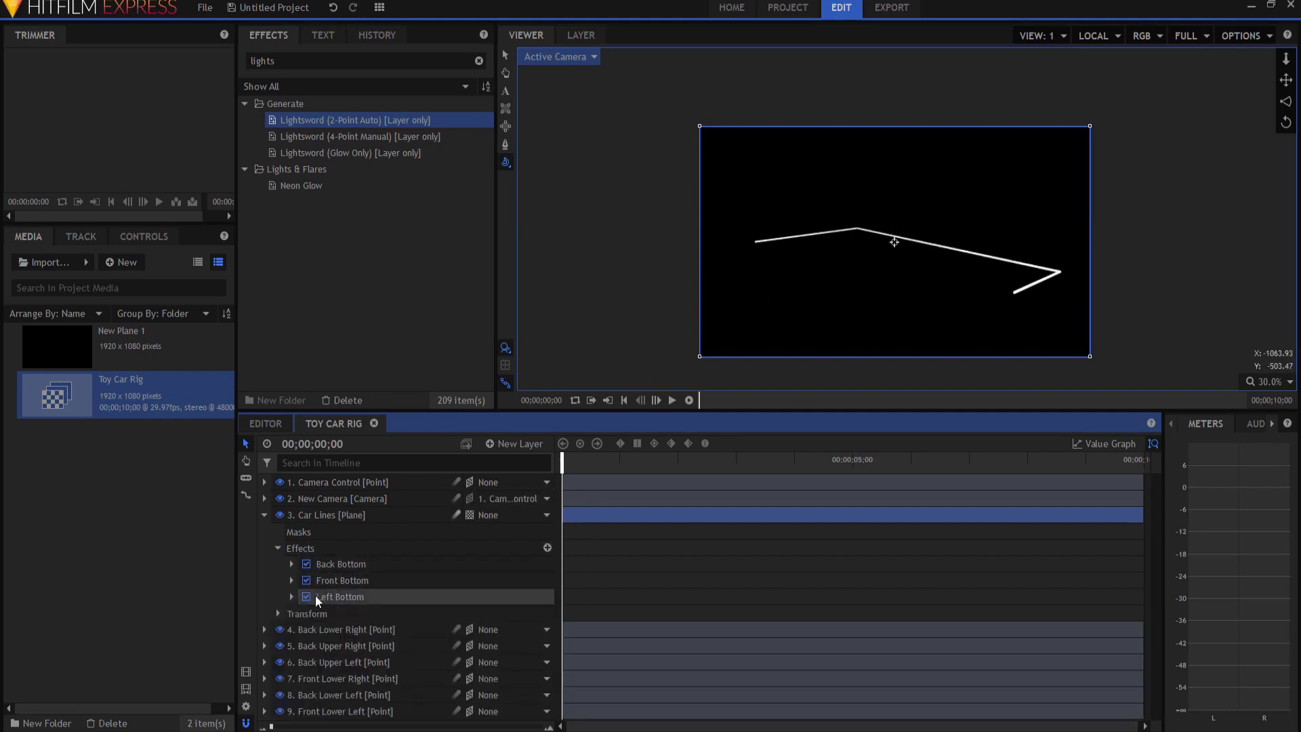
pyautogui.rightClick(328, 595)
pyautogui.click(368, 489)
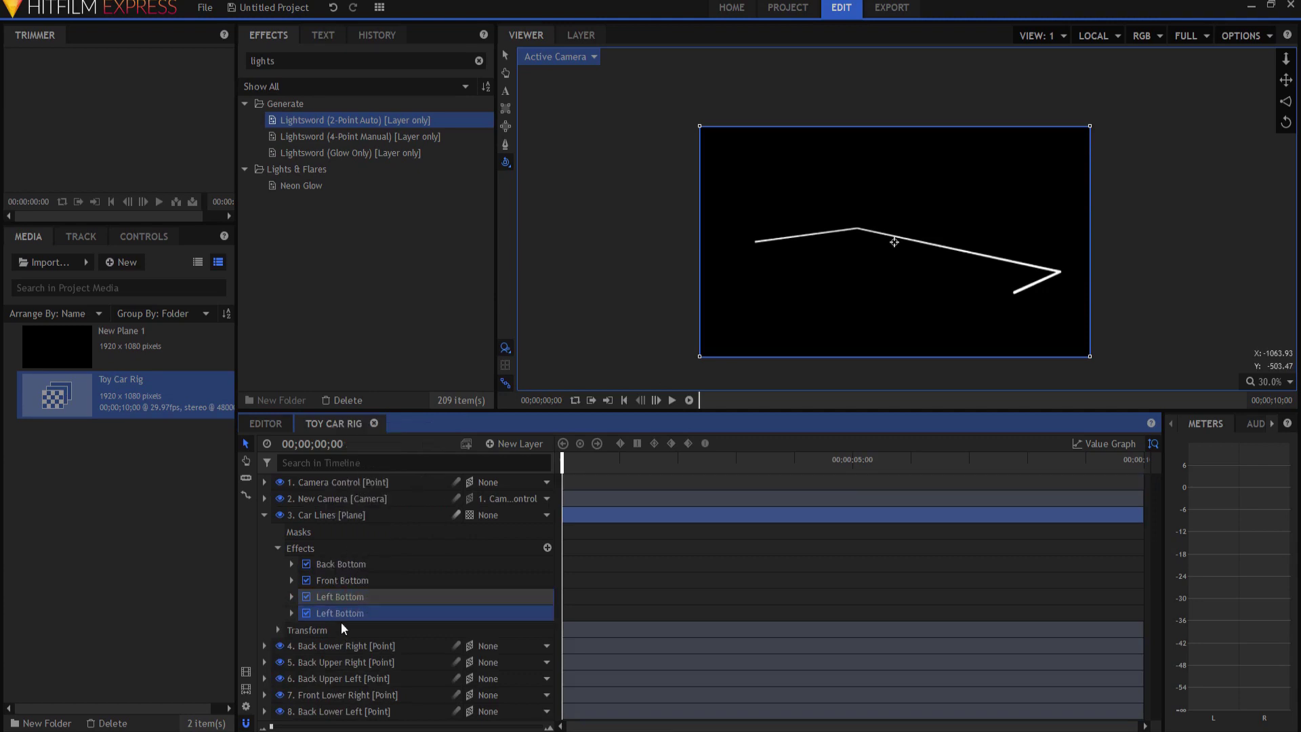
pyautogui.doubleClick(339, 613)
pyautogui.press('Home')
pyautogui.press('Delete')
pyautogui.press('Delete')
pyautogui.press('Delete')
pyautogui.press('Delete')
pyautogui.press('Delete')
pyautogui.write('Rig ')
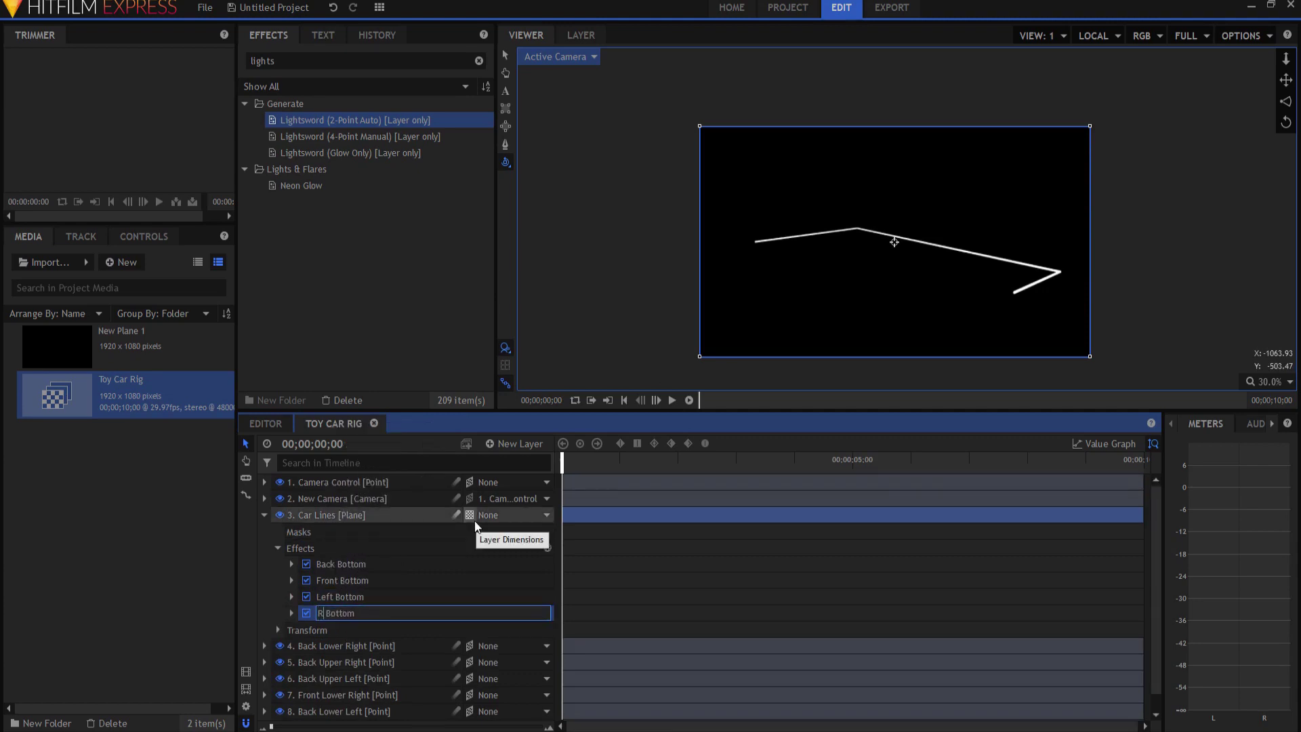
pyautogui.write('ht')
pyautogui.press('Return')
# Step: Link Right Bottom's hilt to 4. Back Lower Right and its tip to 7. Front Lower Right
pyautogui.click(291, 613)
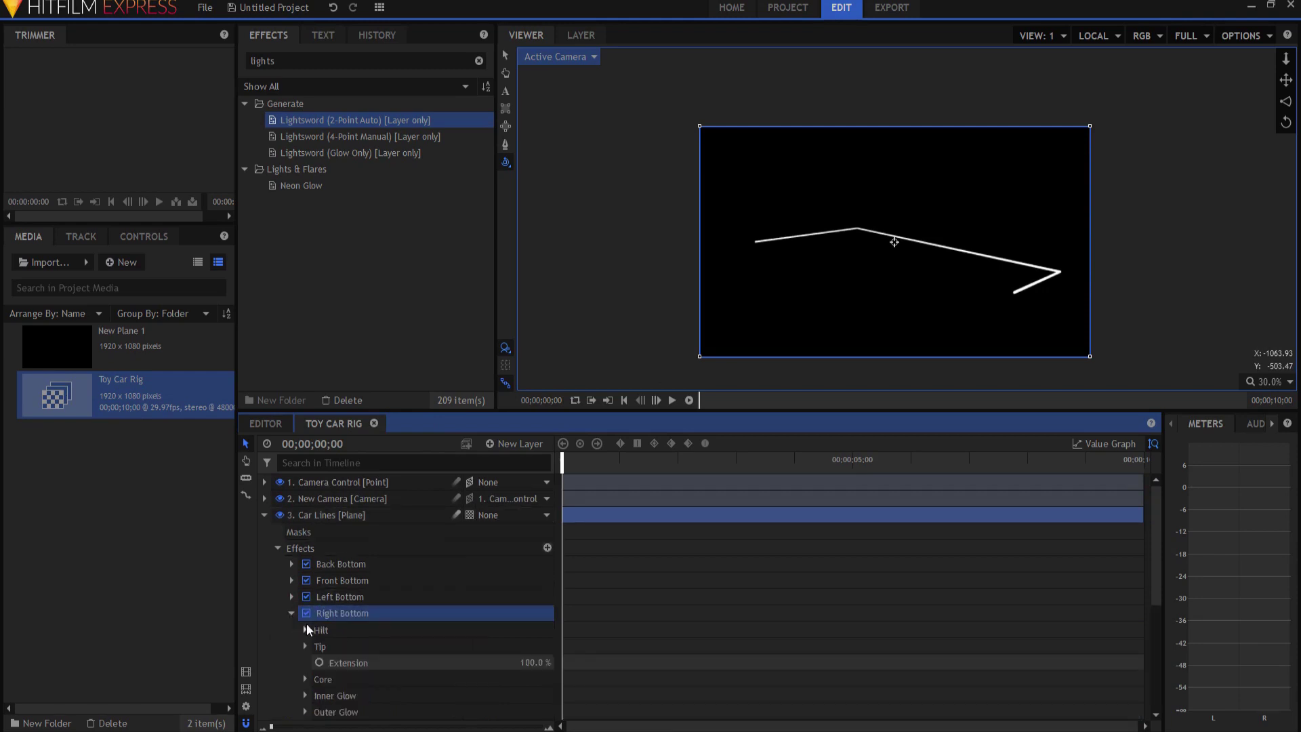
pyautogui.click(305, 628)
pyautogui.click(444, 645)
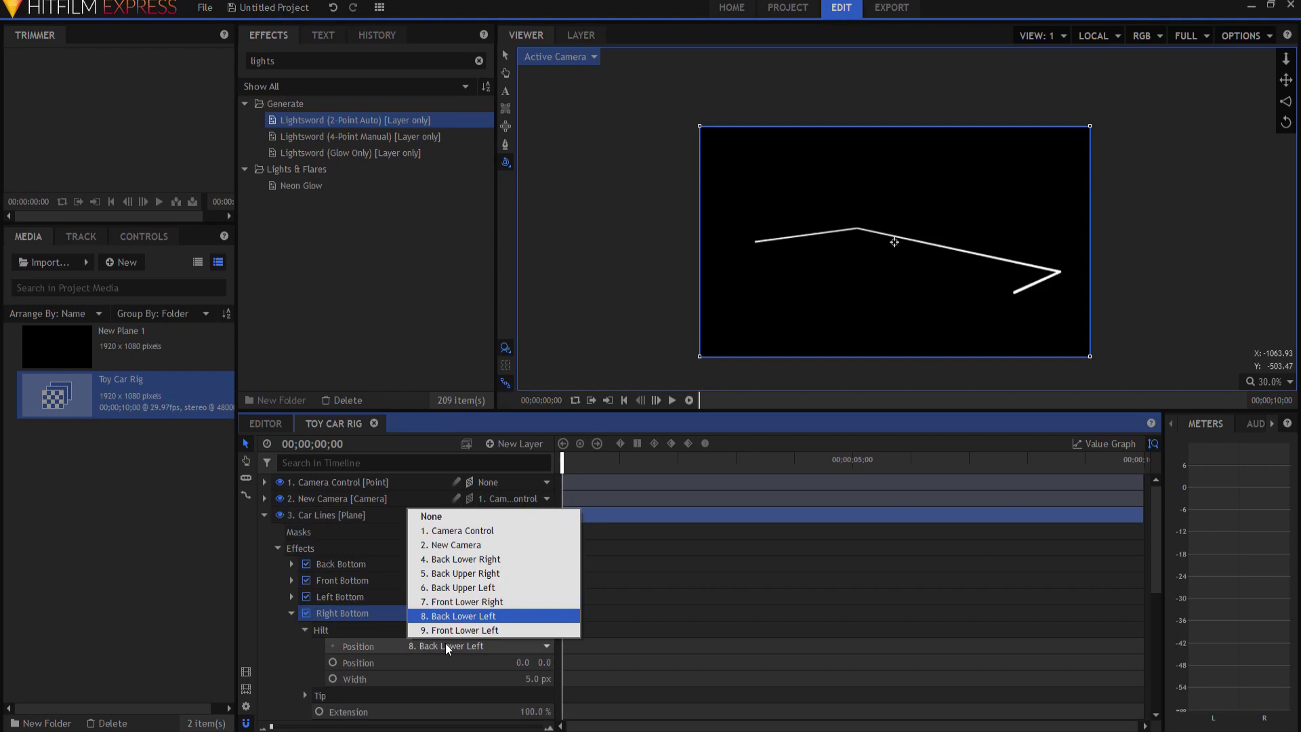
pyautogui.click(463, 559)
pyautogui.click(305, 629)
pyautogui.click(305, 647)
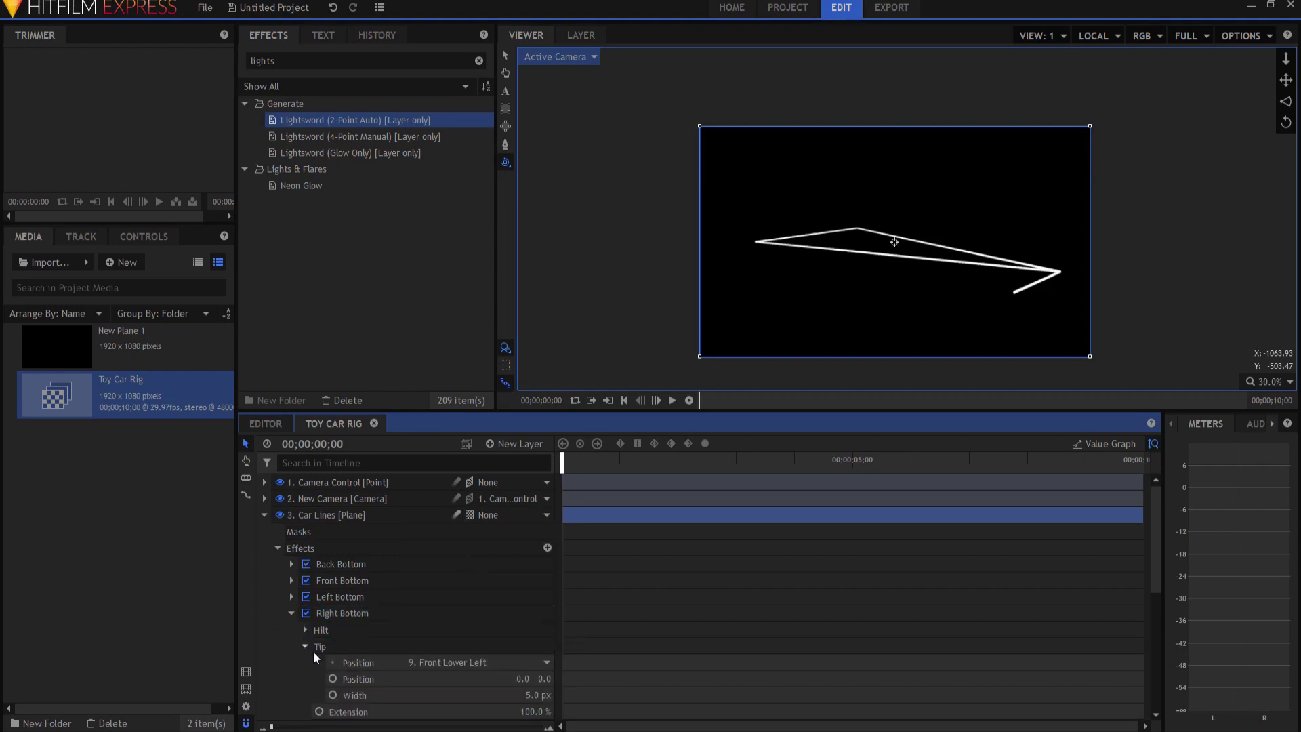
pyautogui.click(445, 664)
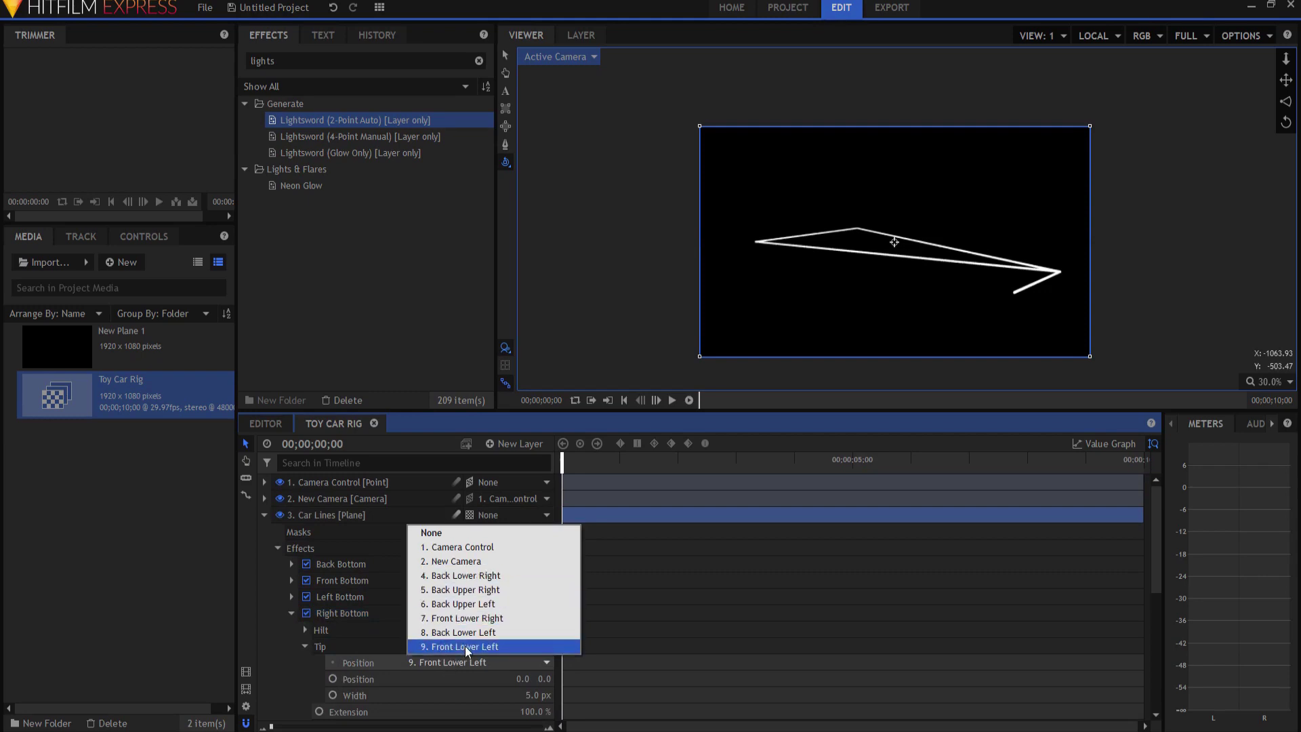
pyautogui.click(466, 618)
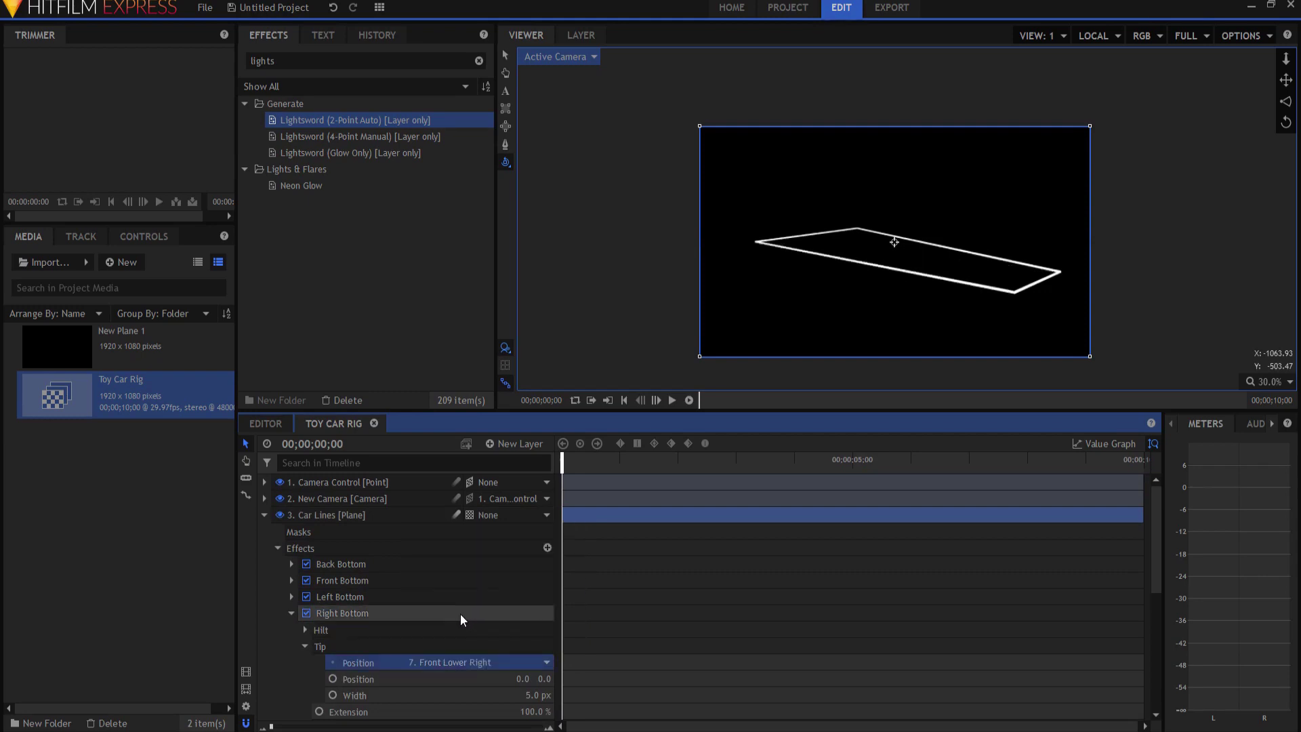
pyautogui.click(291, 613)
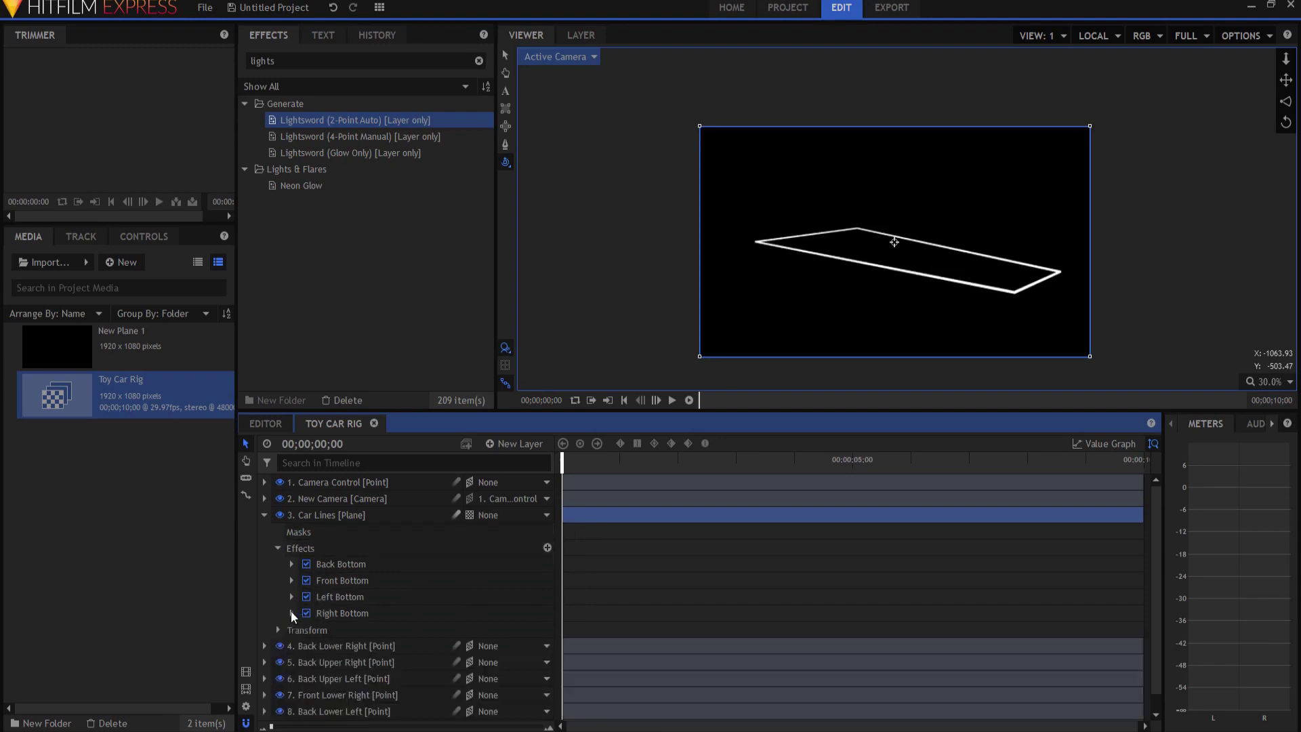
# Step: Collapse and deselect Car Lines, then expand Camera Control's transform properties
pyautogui.click(264, 516)
pyautogui.click(340, 691)
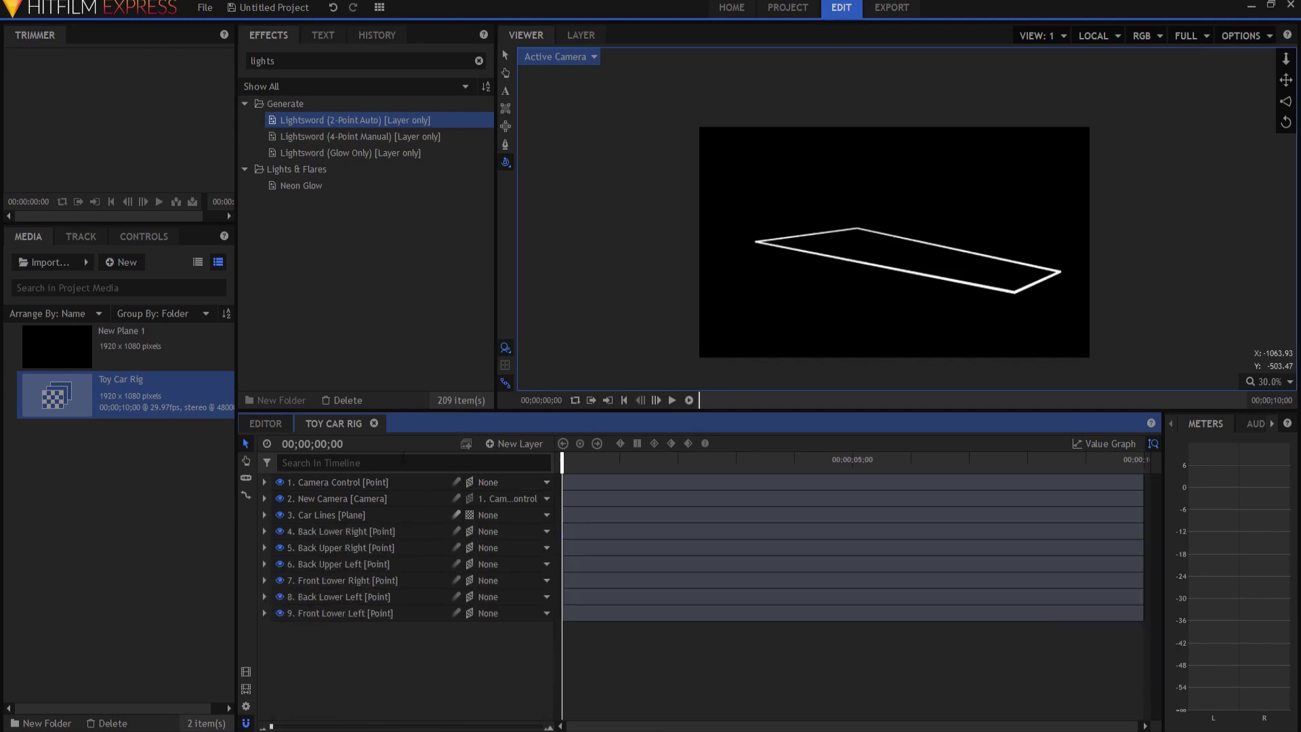
pyautogui.click(264, 482)
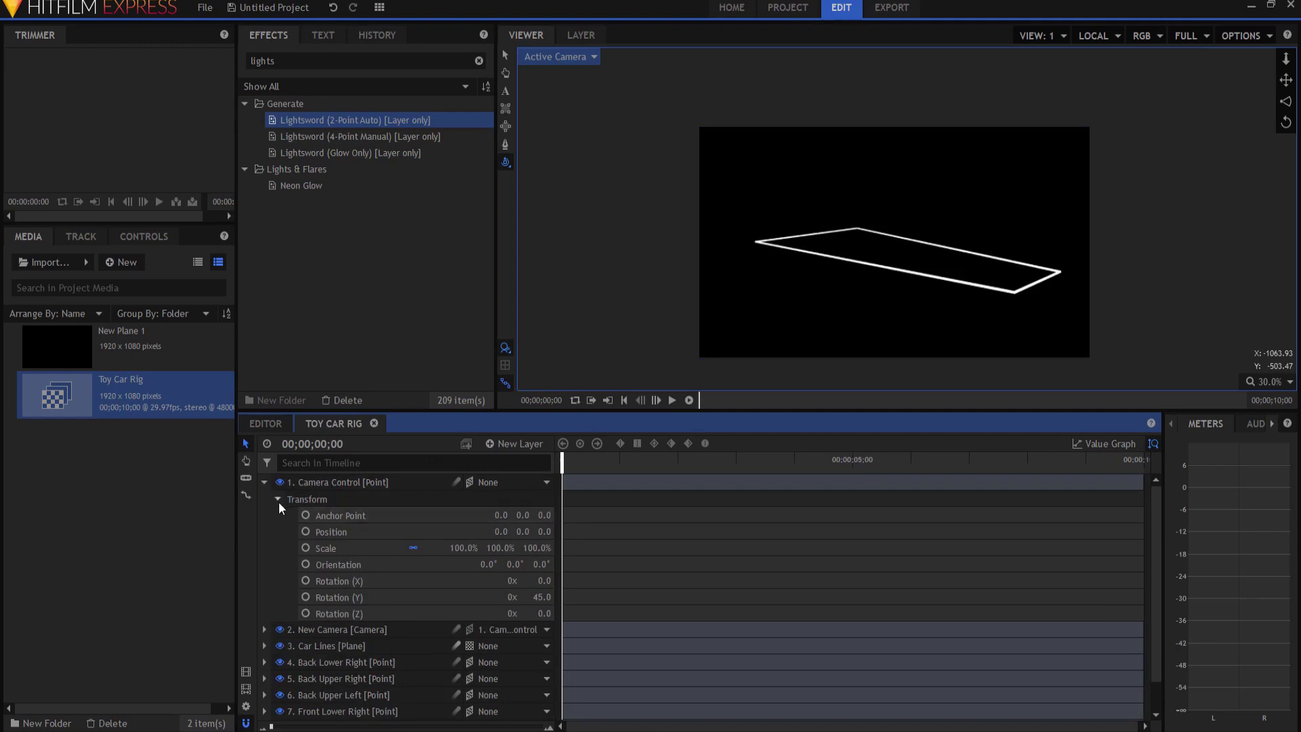
# Step: Scrub Camera Control's Y rotation to 44° and turn on the 3D floor grid
pyautogui.moveTo(539, 596)
pyautogui.mouseDown()
pyautogui.moveTo(550, 595)
pyautogui.moveTo(519, 596)
pyautogui.mouseUp()
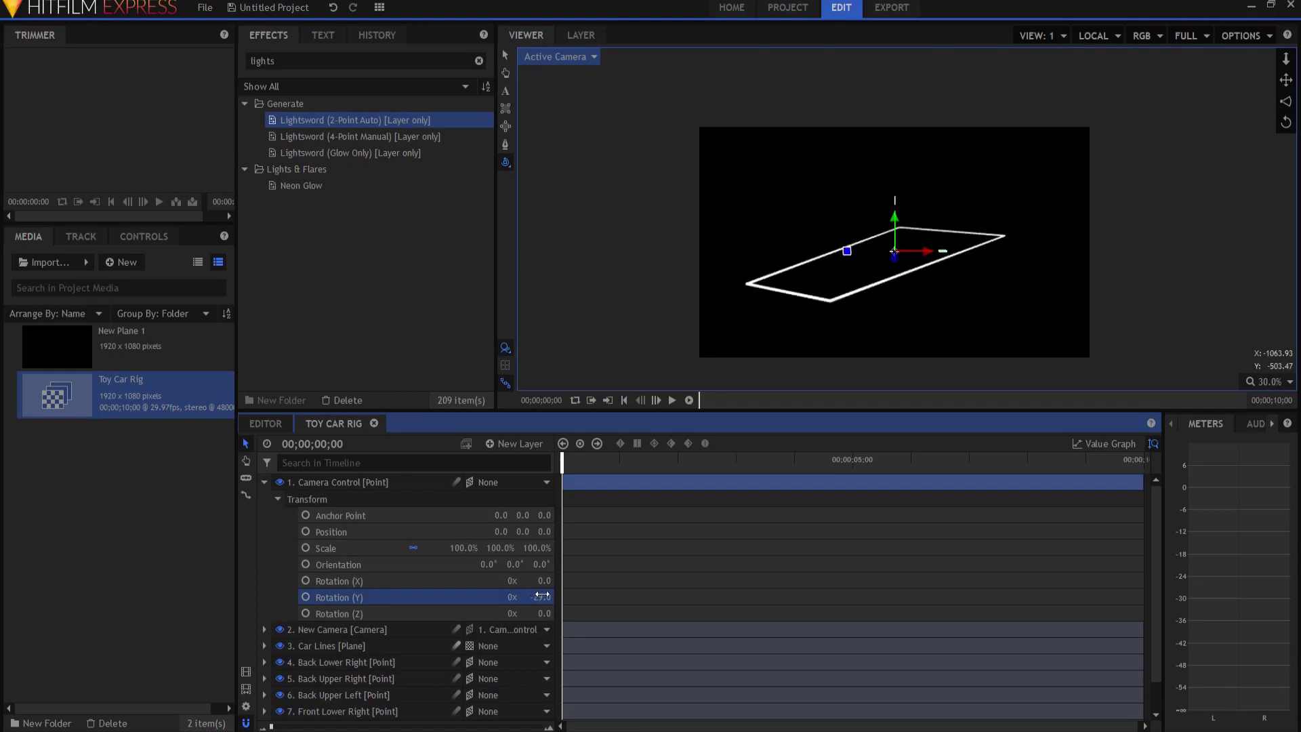
pyautogui.click(505, 365)
pyautogui.moveTo(539, 597); pyautogui.dragTo(1002, 276)
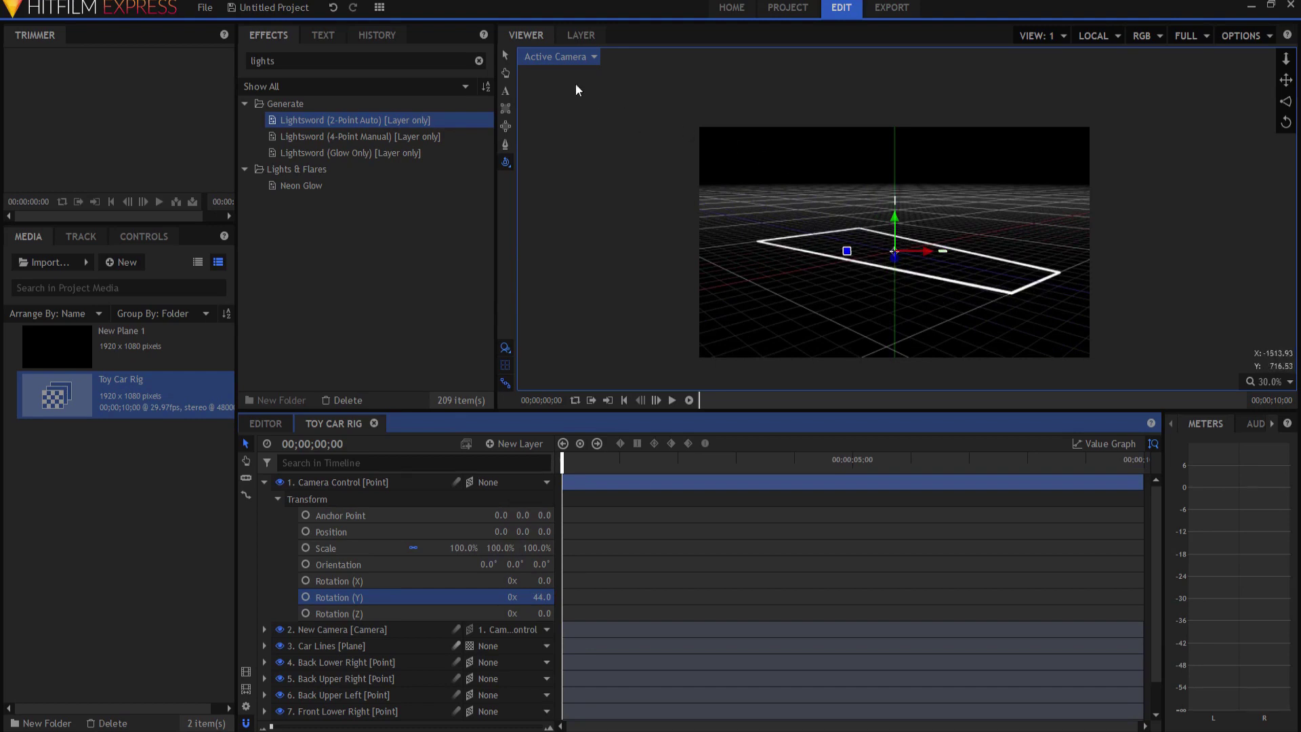
# Step: Switch the viewer to Perspective and orbit around the scene
pyautogui.click(547, 54)
pyautogui.click(542, 99)
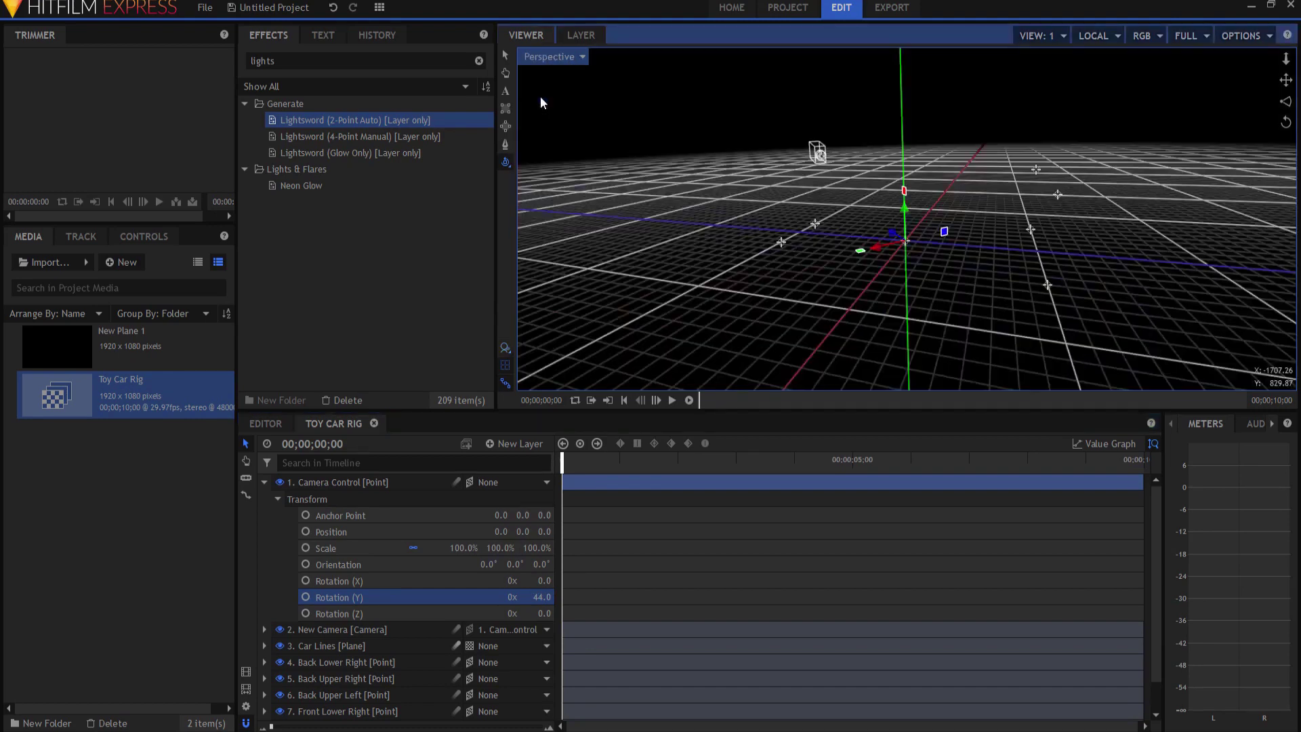
pyautogui.moveTo(675, 251); pyautogui.dragTo(749, 288)
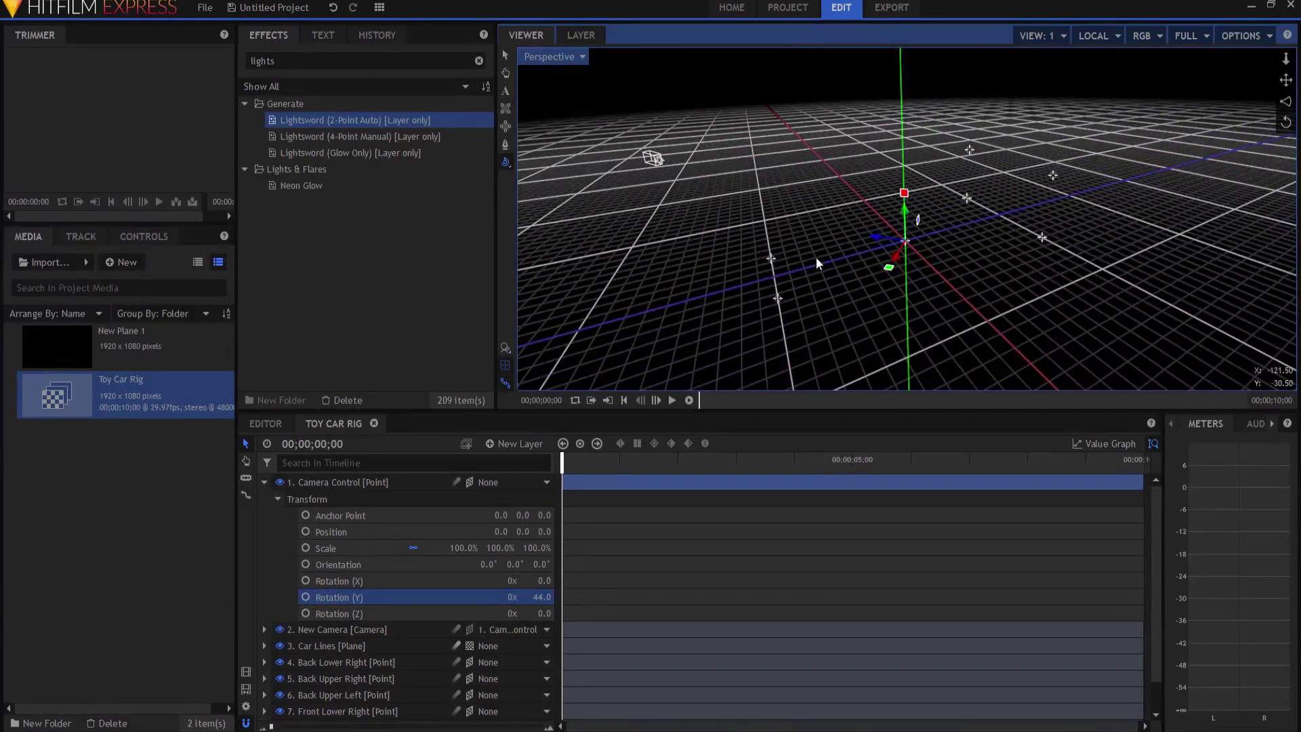
# Step: Return the viewer to Active Camera, hide the floor grid, and collapse Camera Control
pyautogui.click(542, 57)
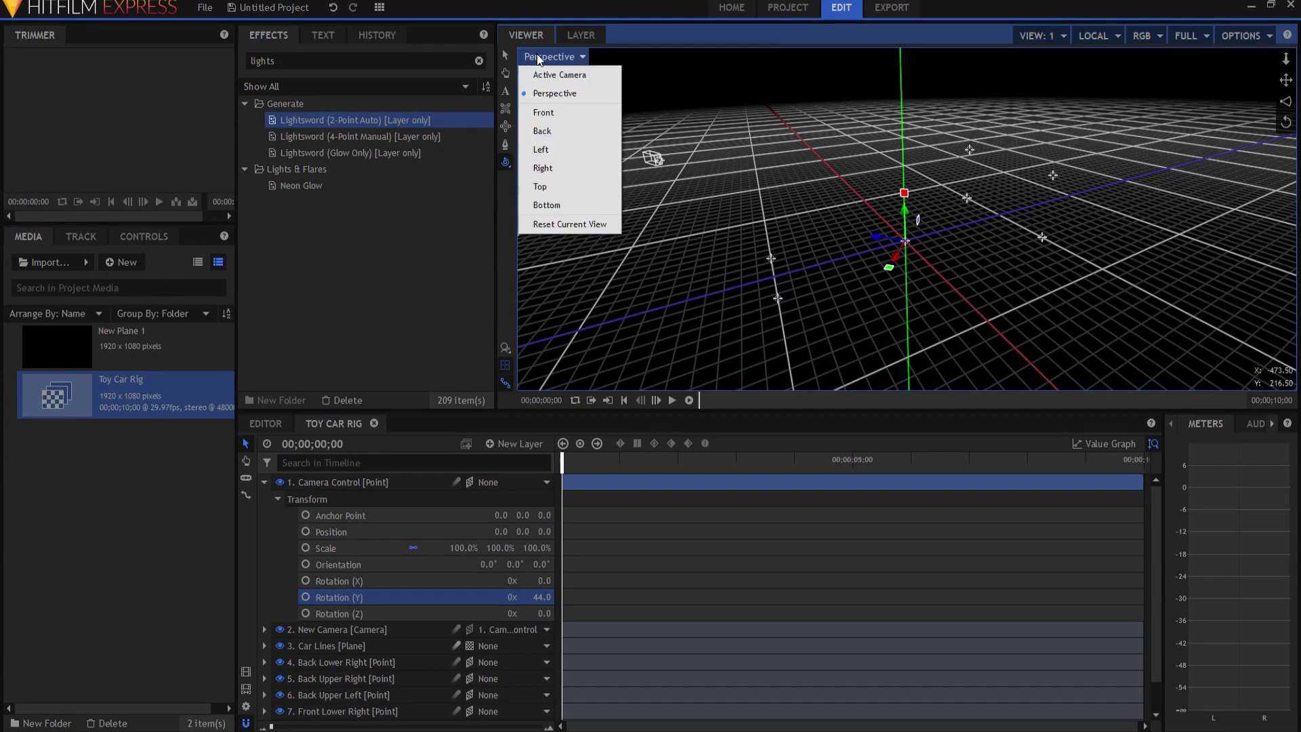
pyautogui.click(544, 75)
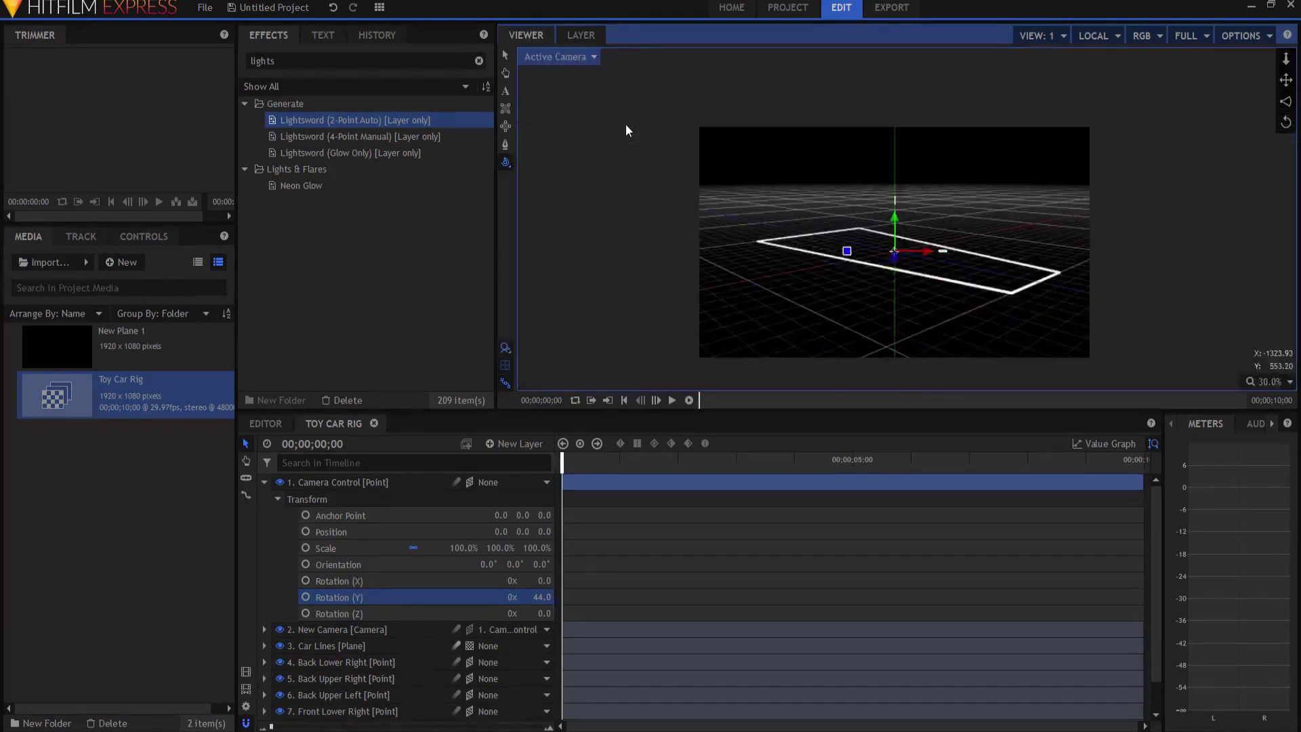
pyautogui.click(505, 365)
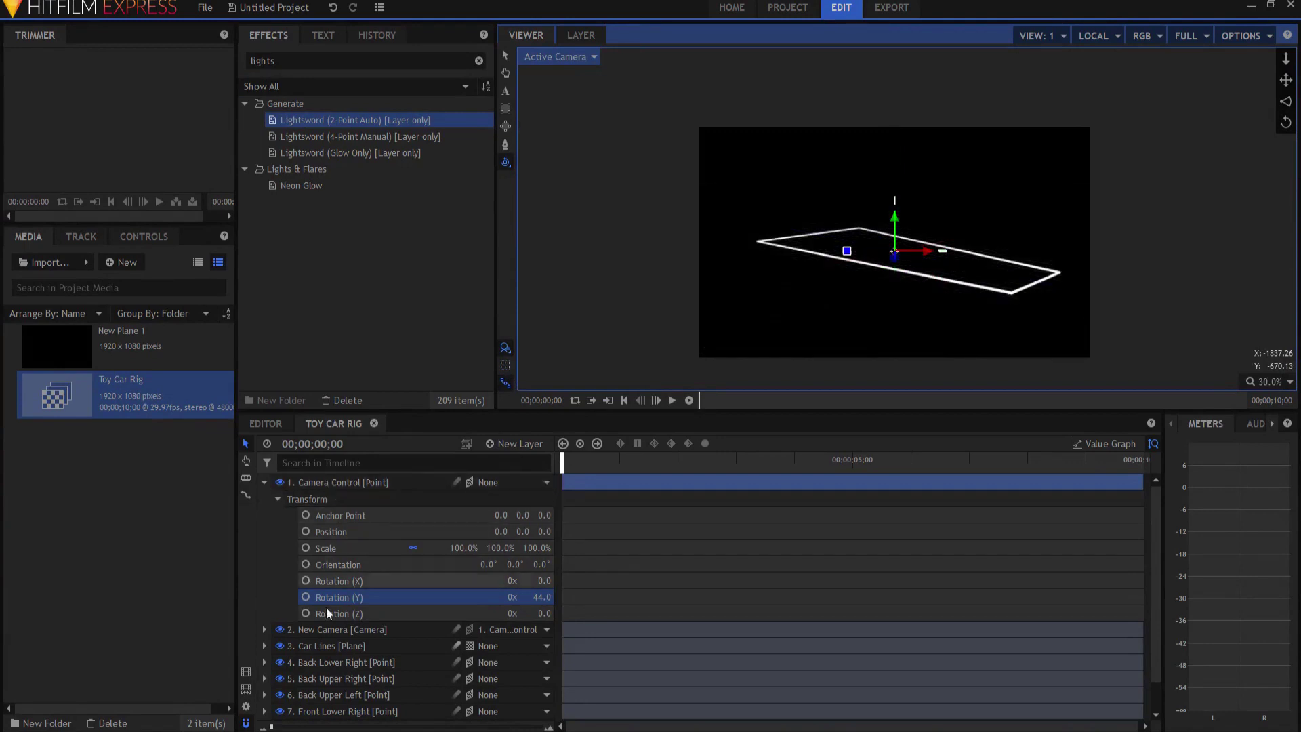
pyautogui.click(264, 481)
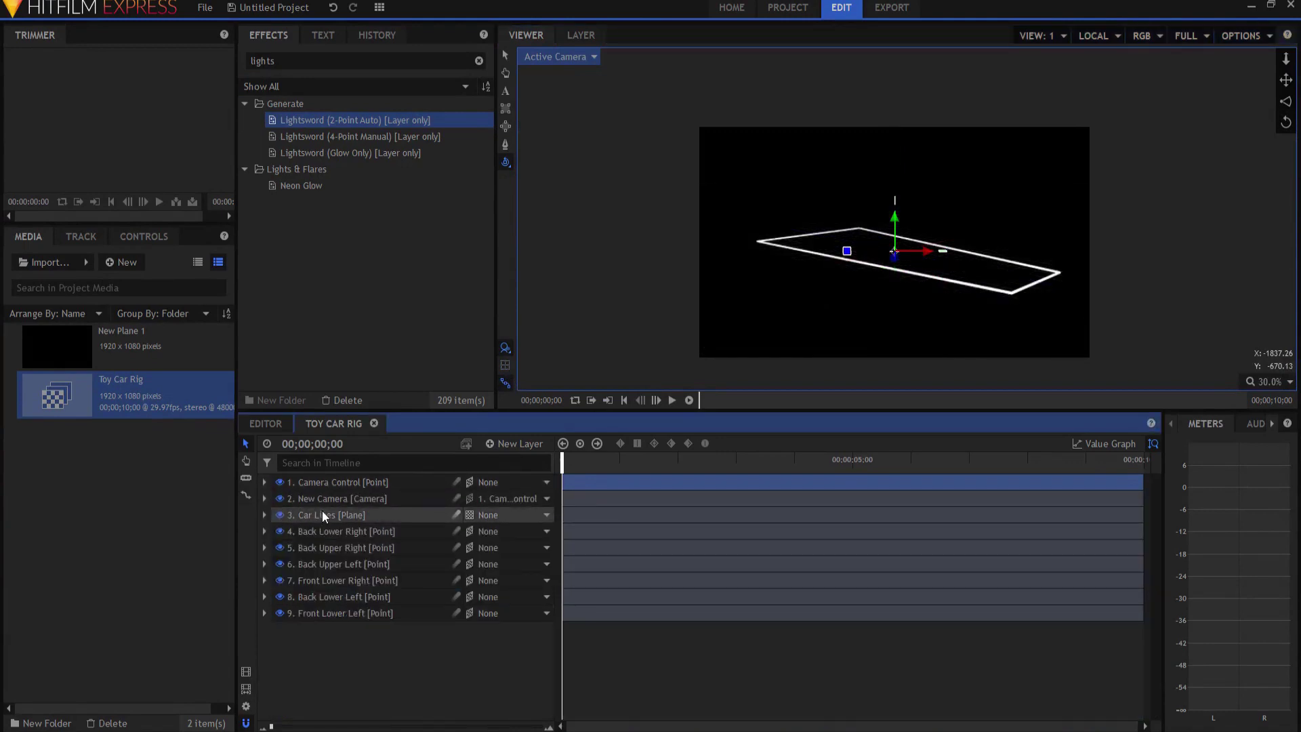
# Step: Select and expand Car Lines to show its nine Lightsword edges, then expand Camera Control's transform
pyautogui.click(322, 513)
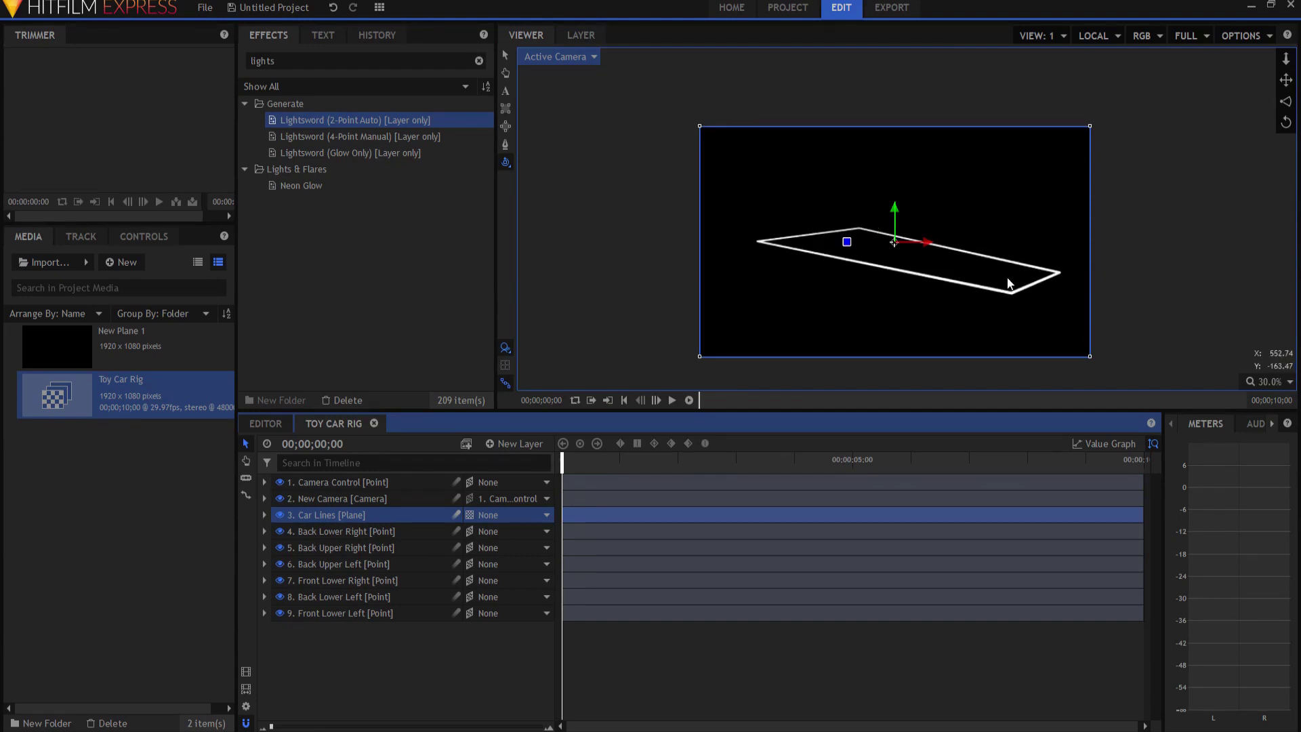
pyautogui.click(265, 515)
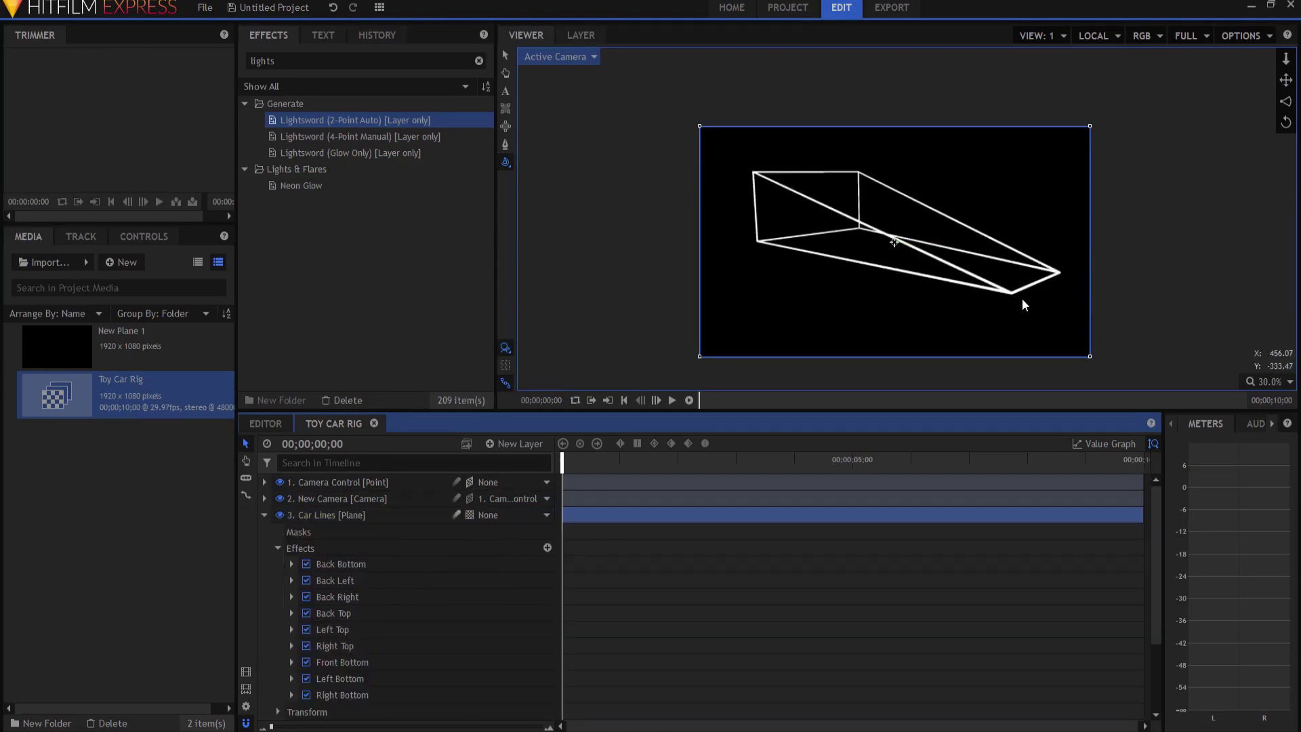
pyautogui.click(265, 482)
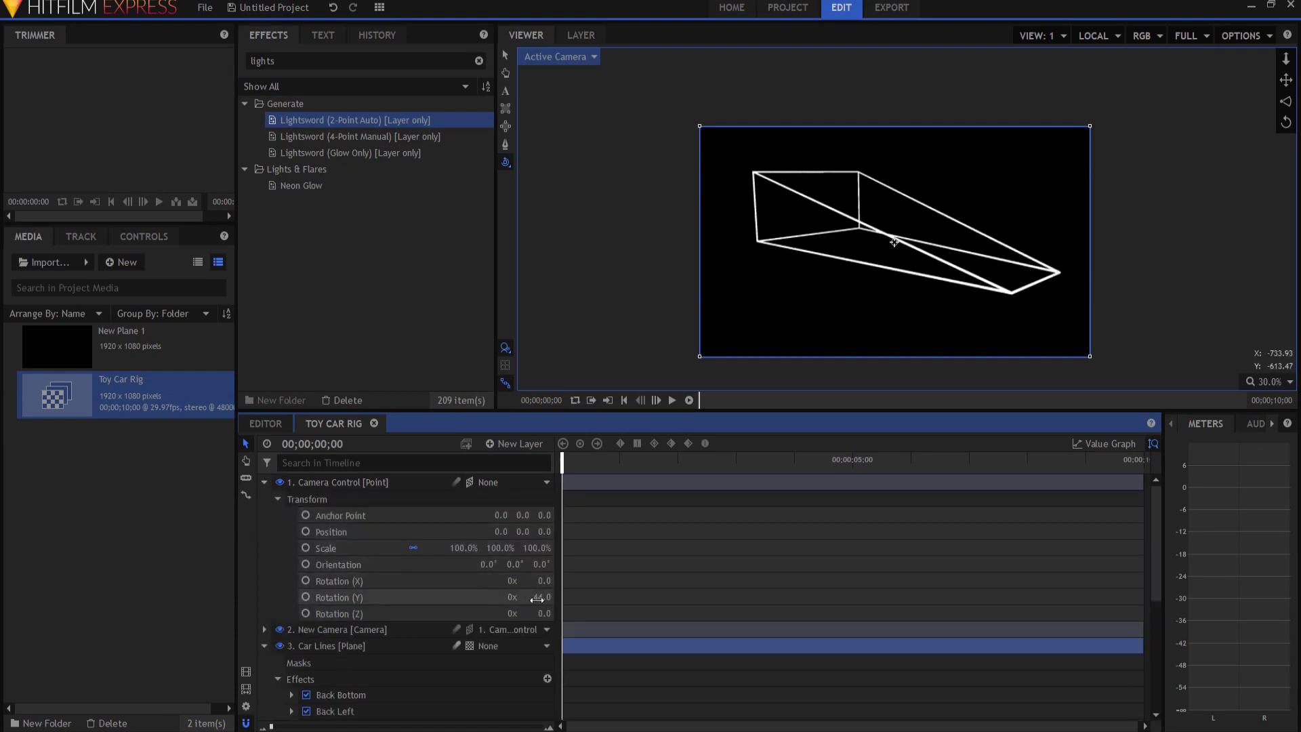
# Step: Lower Camera Control's Y rotation to turn the wireframe, then collapse it and select Car Lines
pyautogui.moveTo(542, 597); pyautogui.dragTo(535, 597)
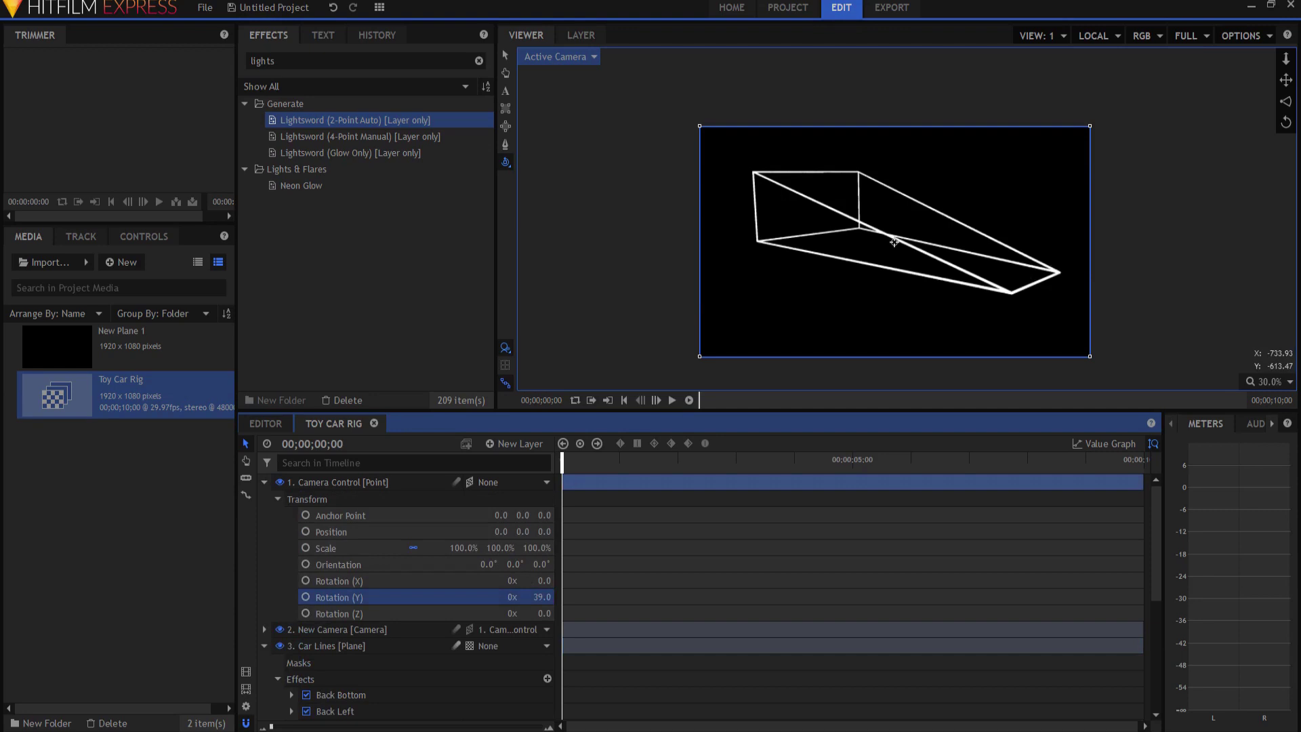
pyautogui.click(894, 251)
pyautogui.moveTo(893, 250); pyautogui.dragTo(877, 249)
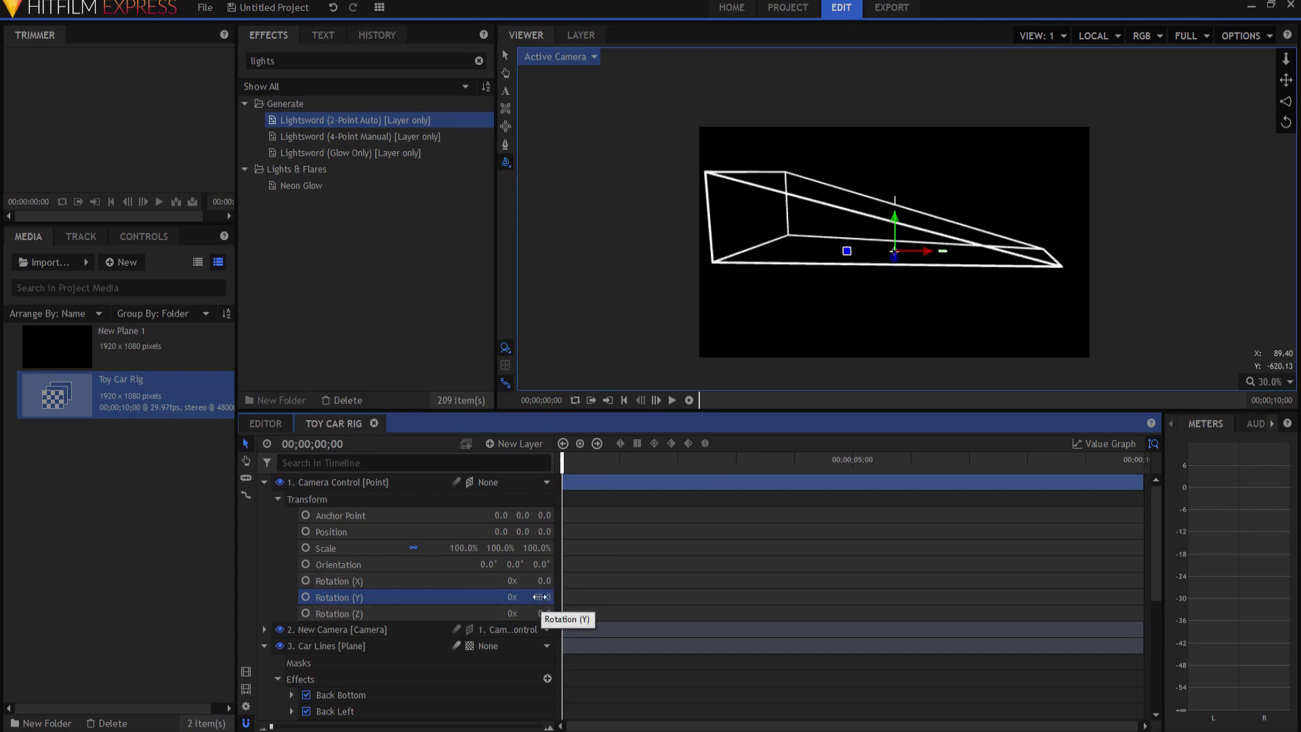
pyautogui.click(264, 482)
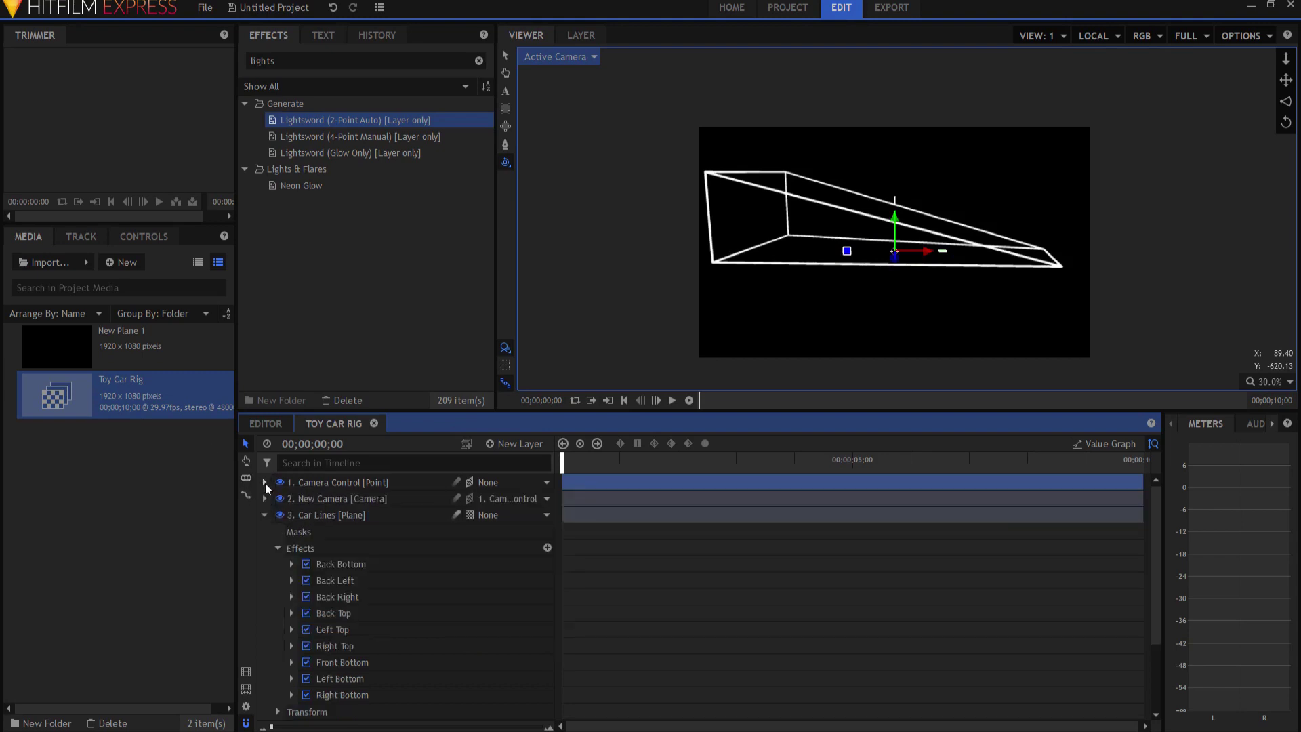
pyautogui.click(309, 515)
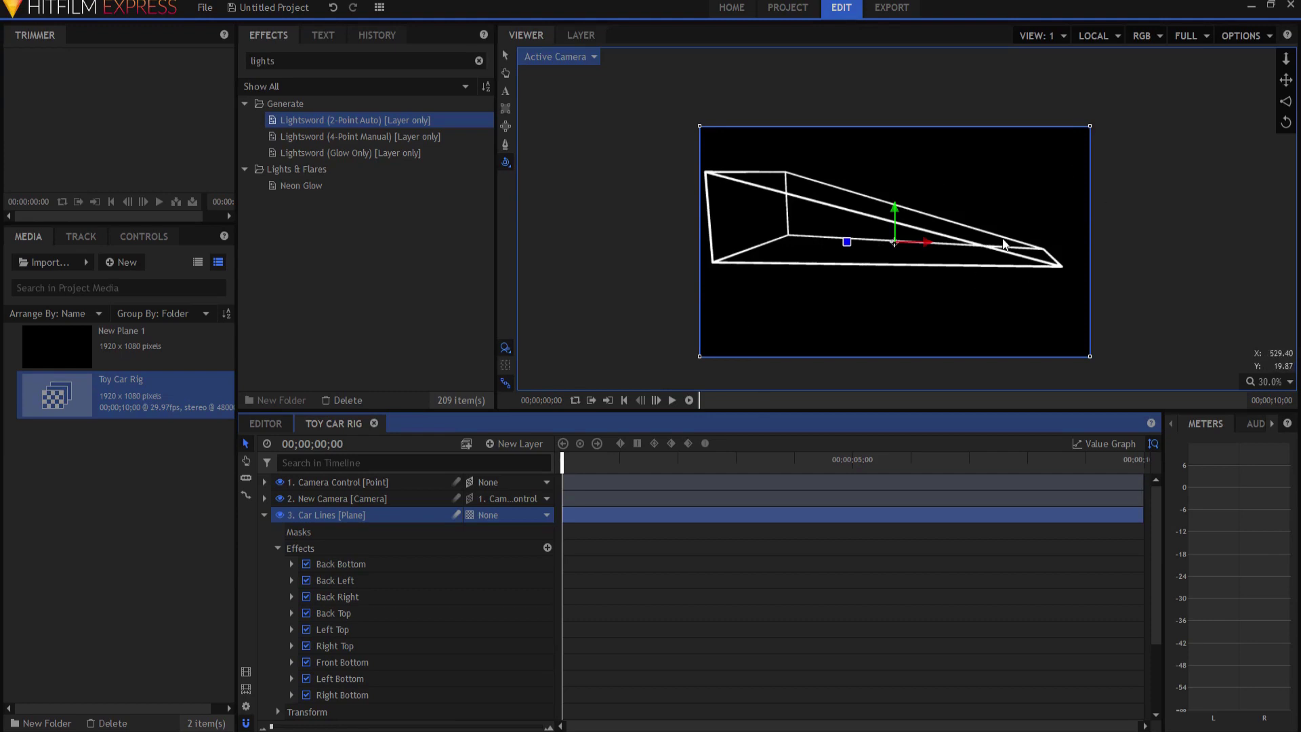
# Step: Set the Car Lines layer's blend mode to Add
pyautogui.rightClick(327, 515)
pyautogui.moveTo(404, 166)
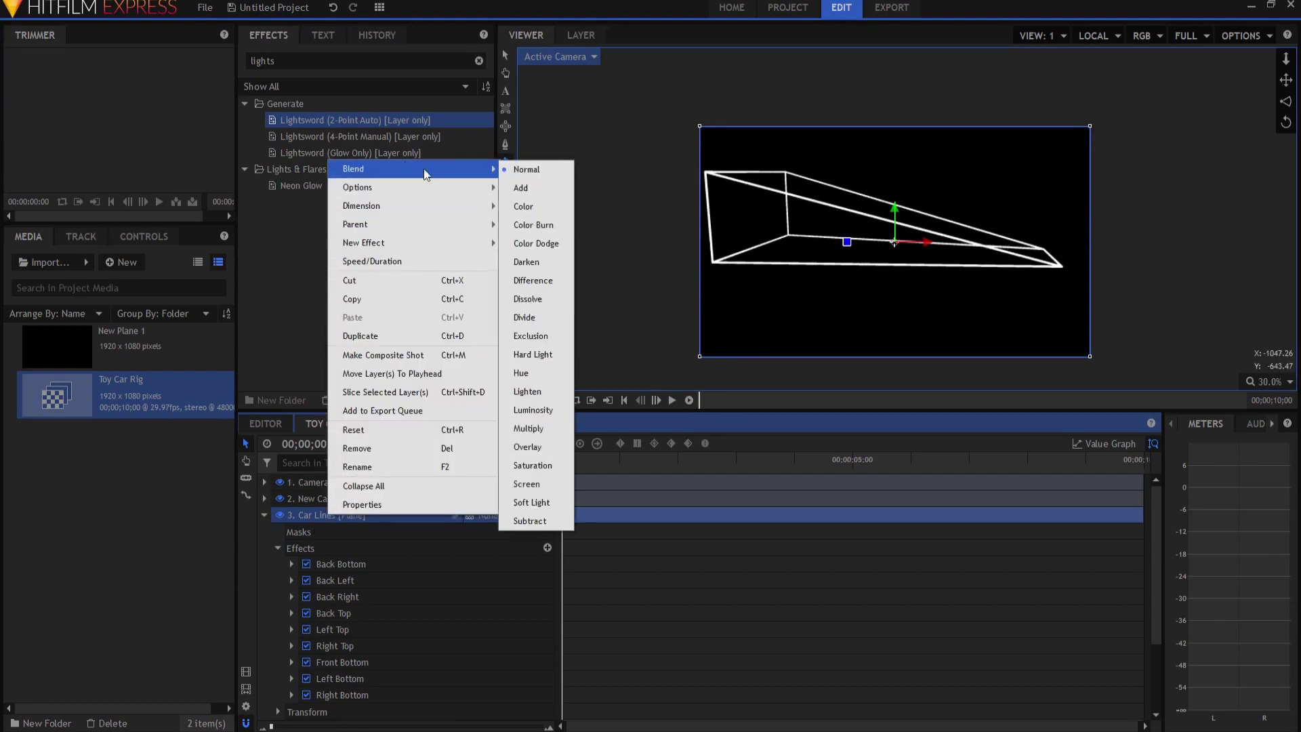
pyautogui.click(522, 187)
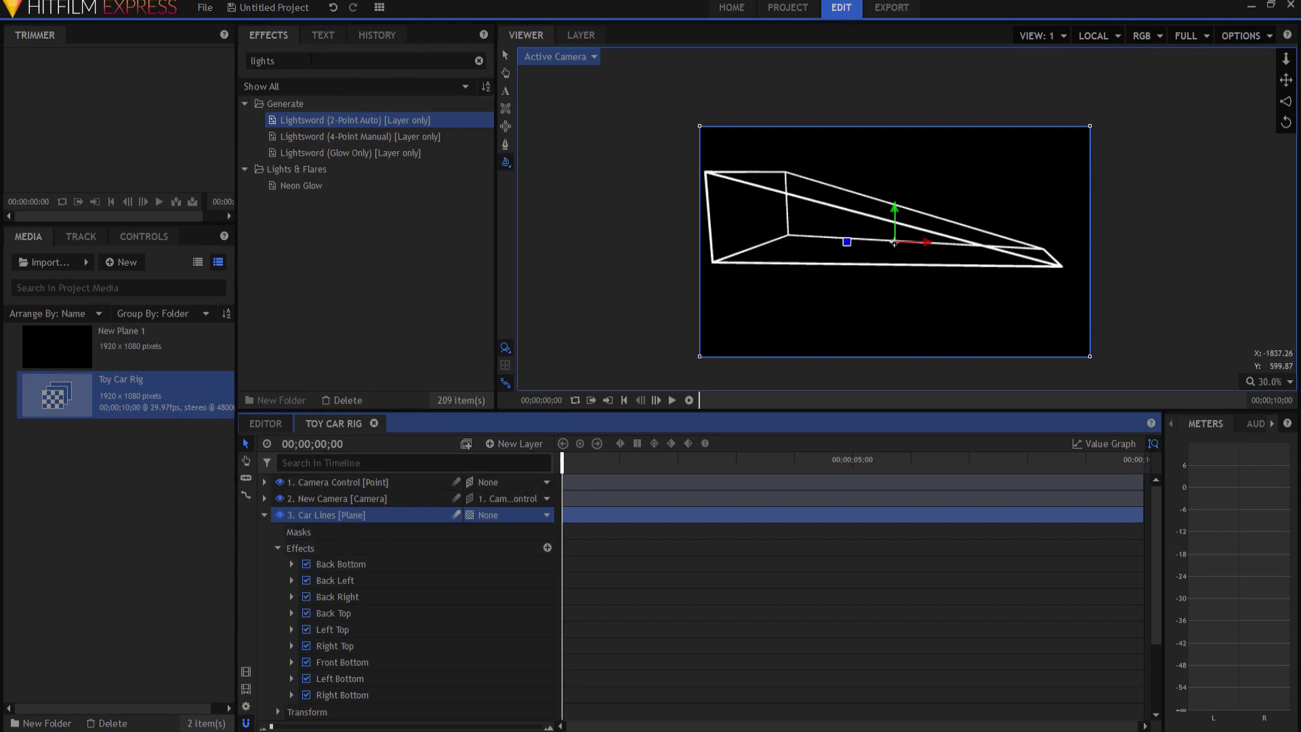
pyautogui.click(254, 170)
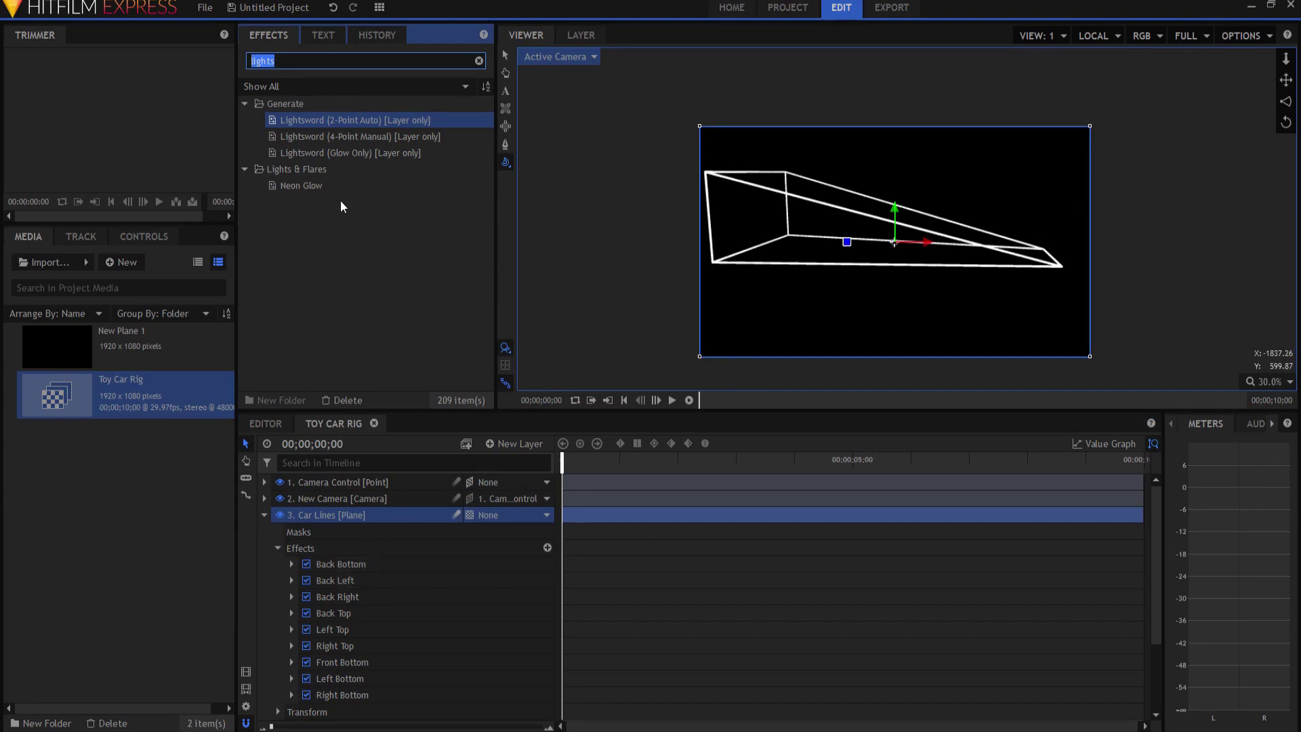
# Step: Apply the Tint effect to Car Lines with Amount to Tint at 100%
pyautogui.write('tint')
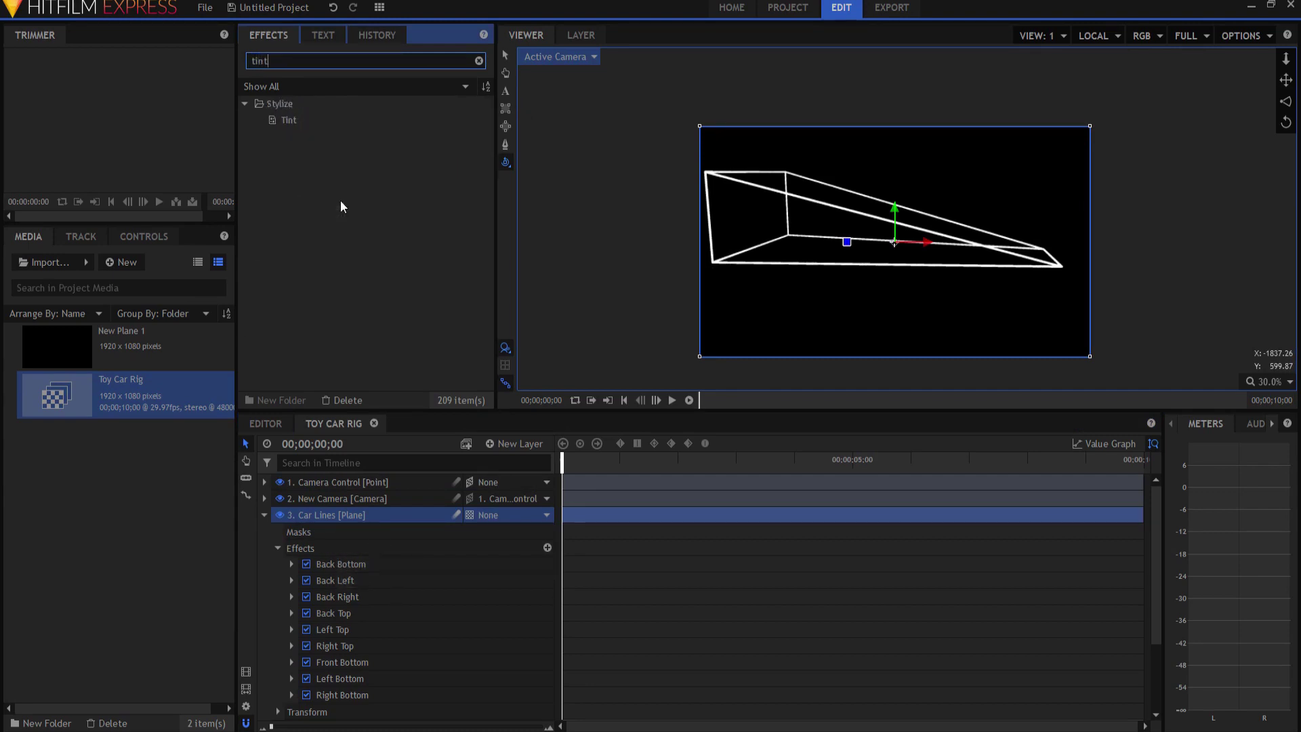
pyautogui.moveTo(288, 121); pyautogui.dragTo(348, 709)
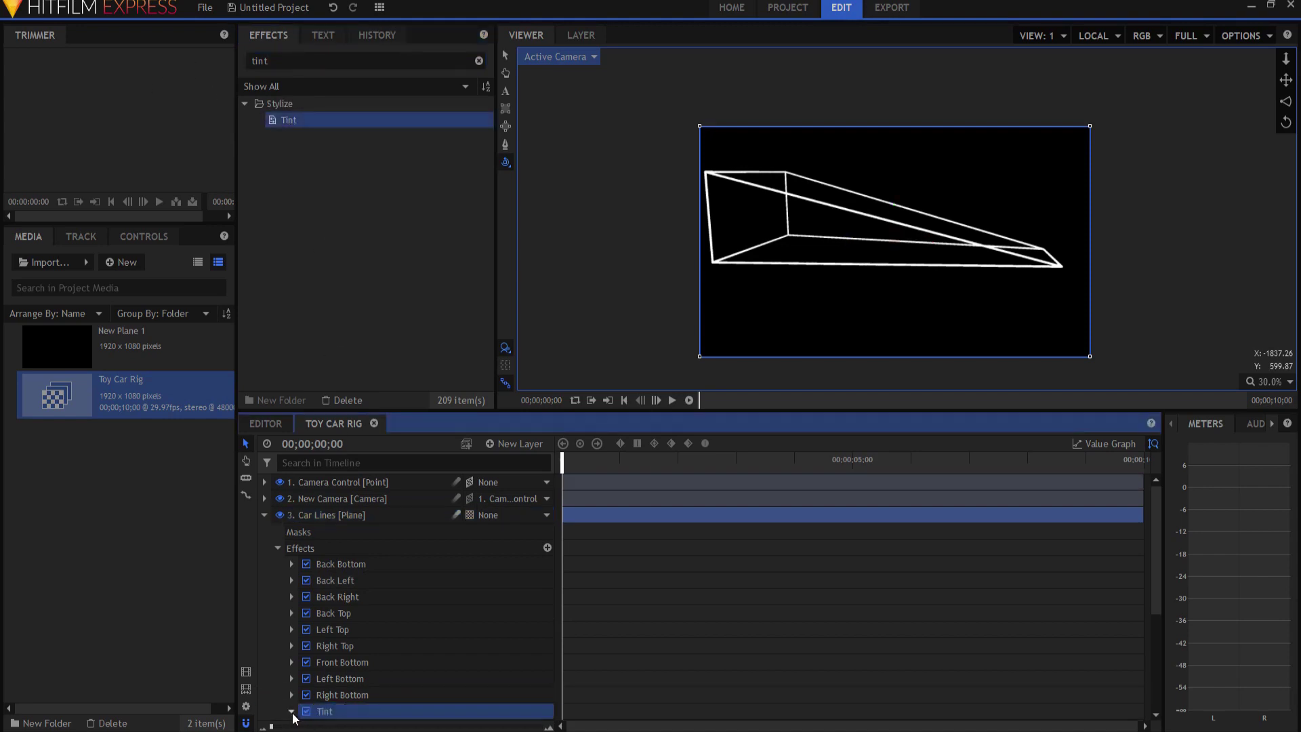
pyautogui.click(535, 598)
pyautogui.write('100')
pyautogui.press('Return')
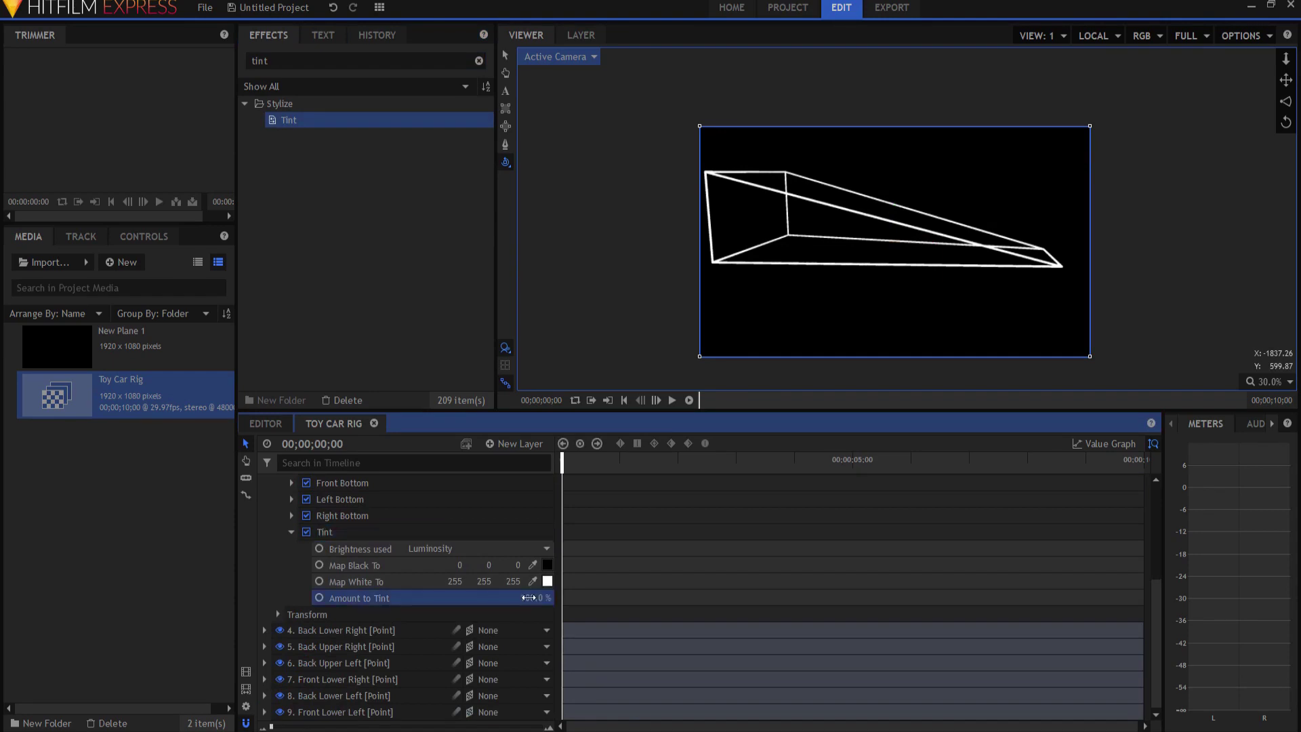
# Step: Try several Map White To colours, settling on cyan (0, 255, 255)
pyautogui.click(548, 581)
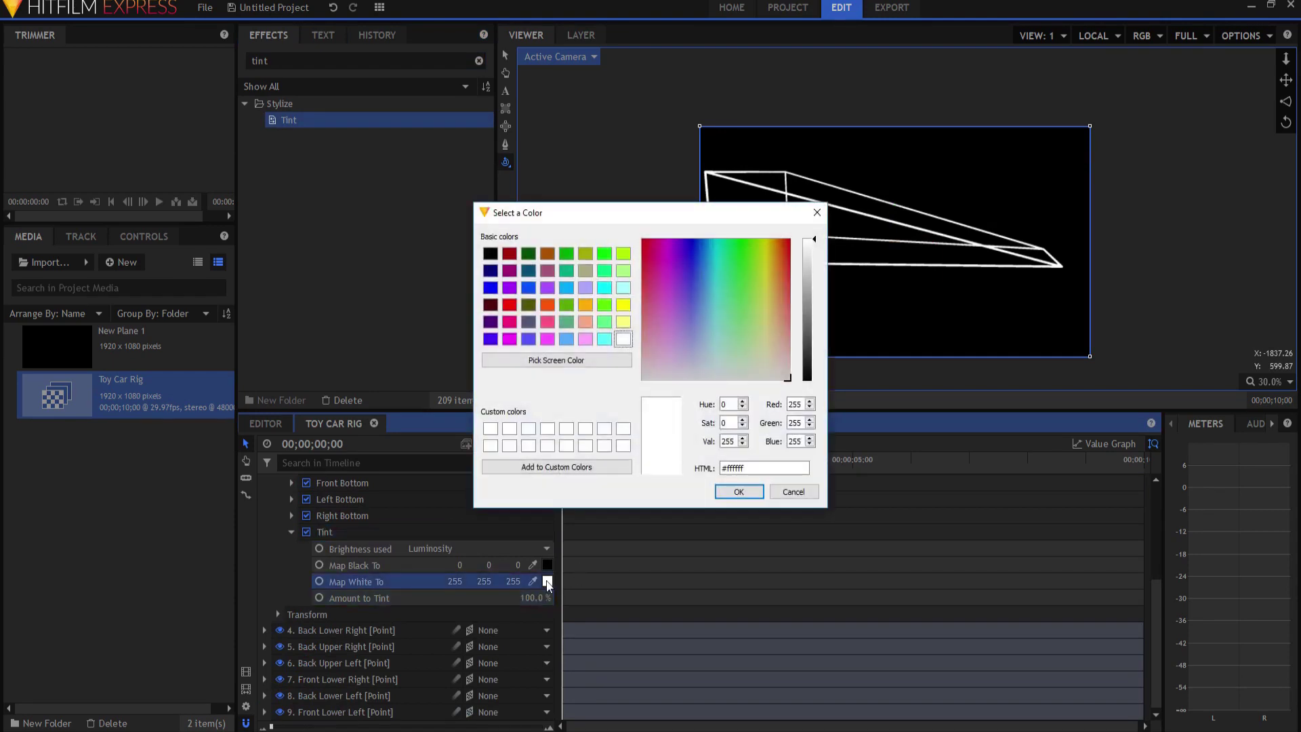
pyautogui.click(547, 304)
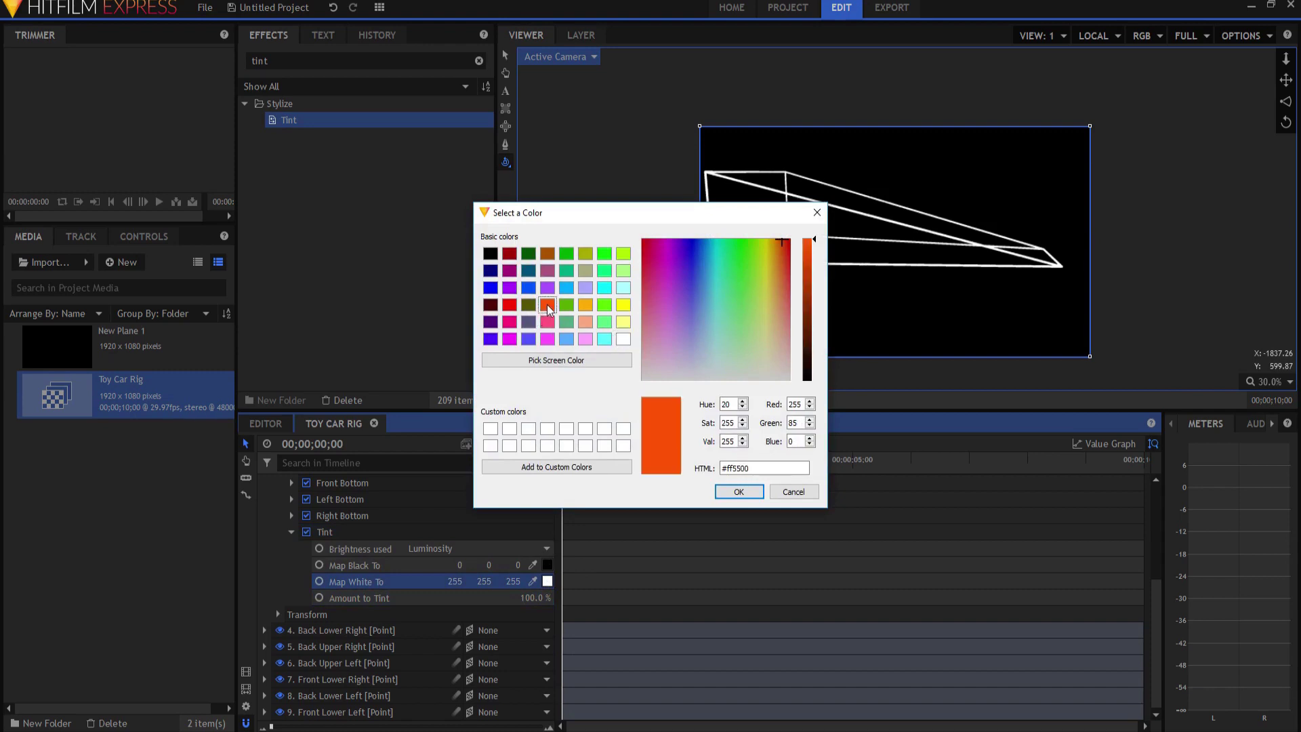
pyautogui.click(740, 492)
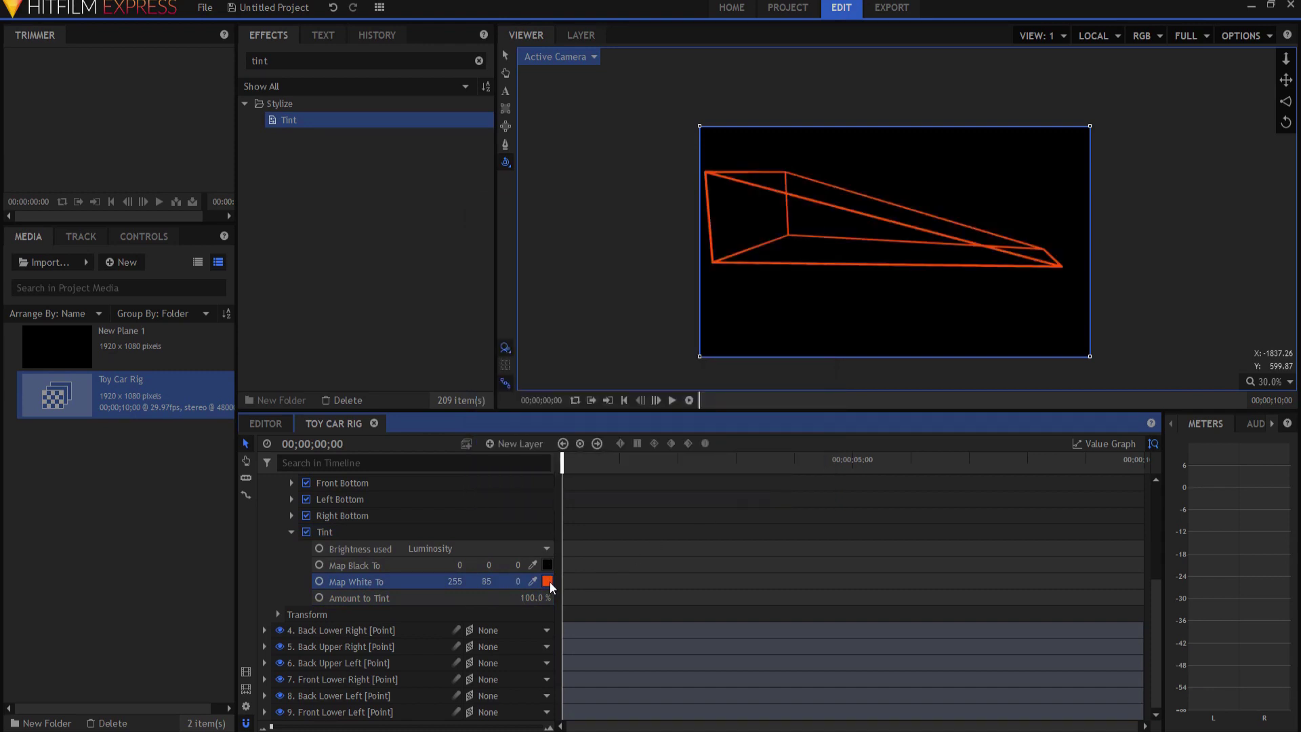
pyautogui.click(548, 581)
pyautogui.click(509, 288)
pyautogui.click(740, 490)
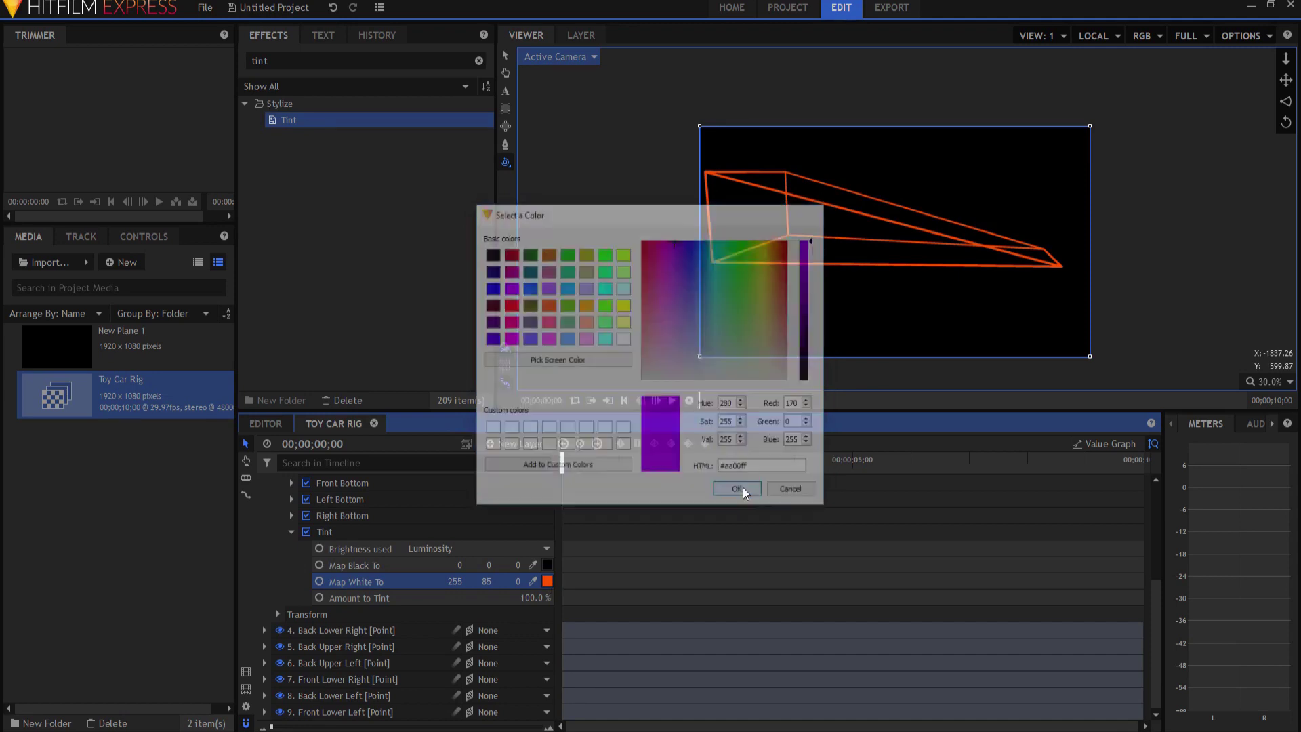
pyautogui.click(547, 582)
pyautogui.click(603, 254)
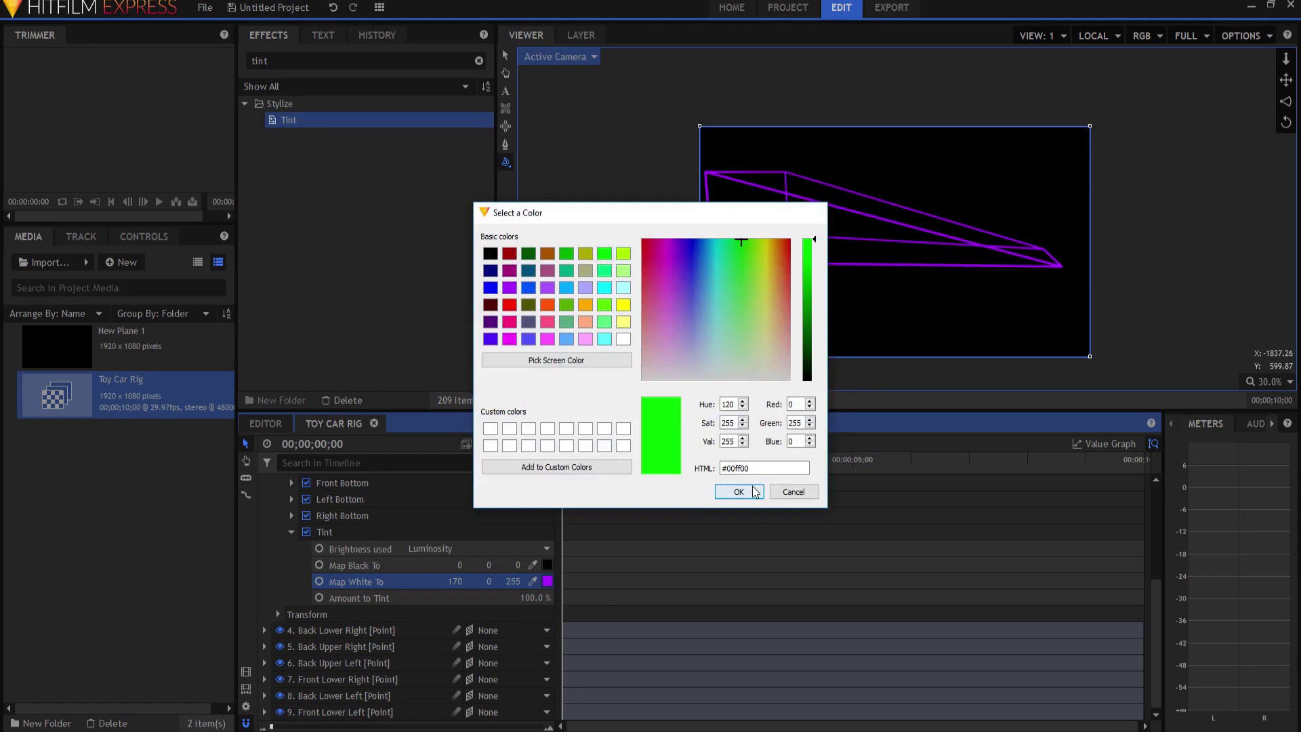
pyautogui.click(739, 492)
pyautogui.click(547, 582)
pyautogui.click(604, 288)
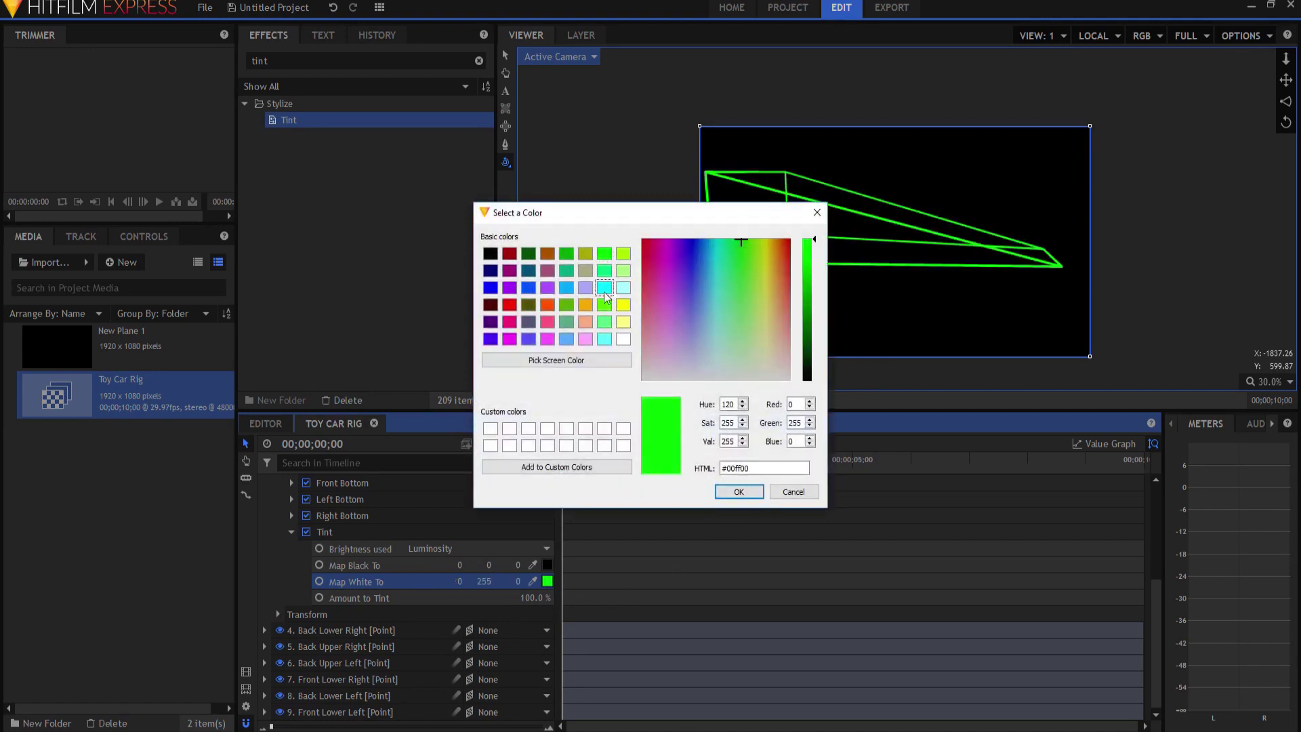
pyautogui.click(737, 491)
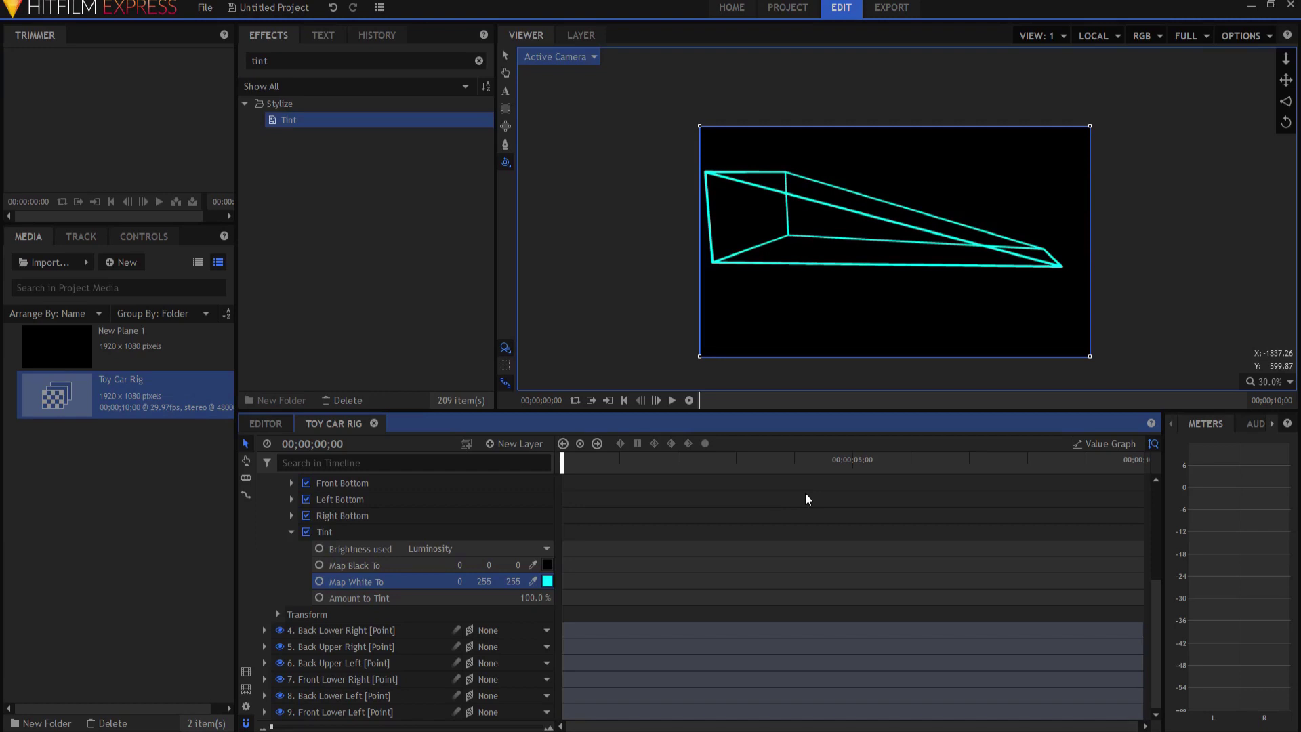
# Step: Collapse the Tint effect and the Car Lines layer to reveal the point layers
pyautogui.click(292, 532)
pyautogui.scroll(4, 333, 588)
pyautogui.click(264, 515)
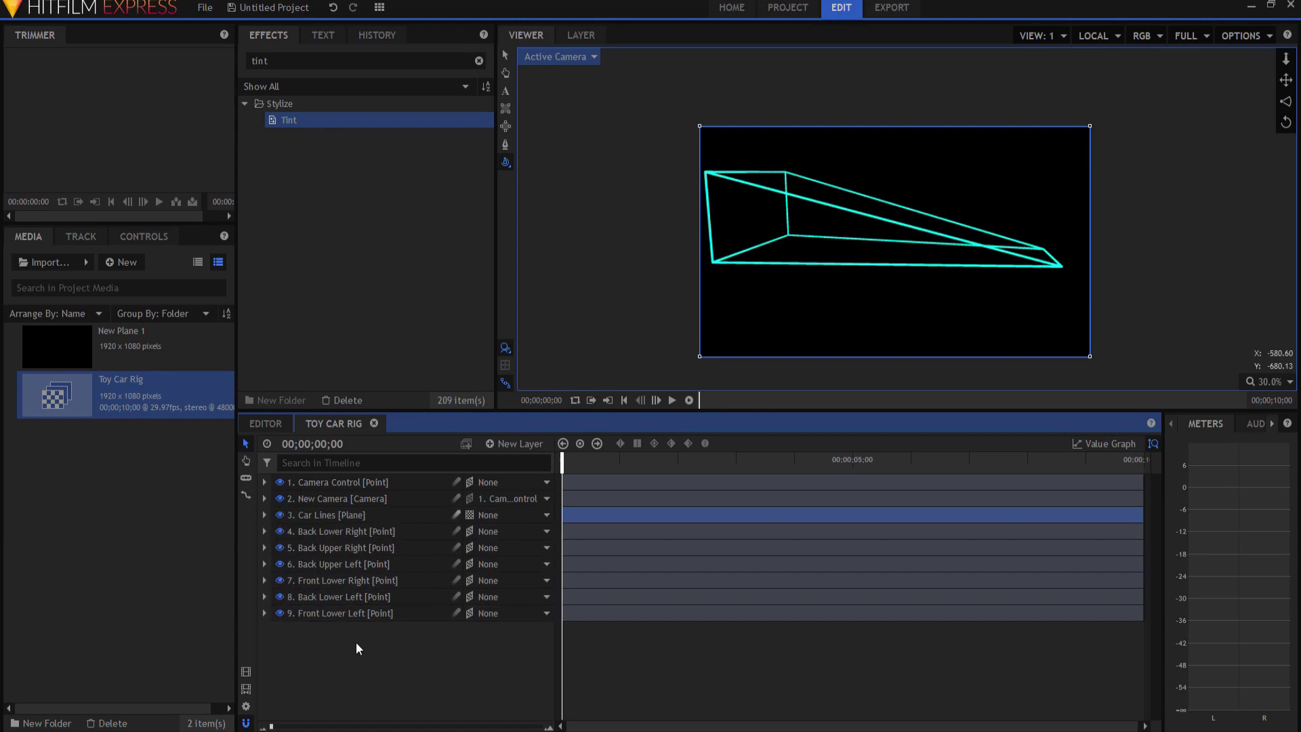
# Step: Duplicate the Front Lower Left point layer and rename the copy 'Master Control'
pyautogui.click(328, 614)
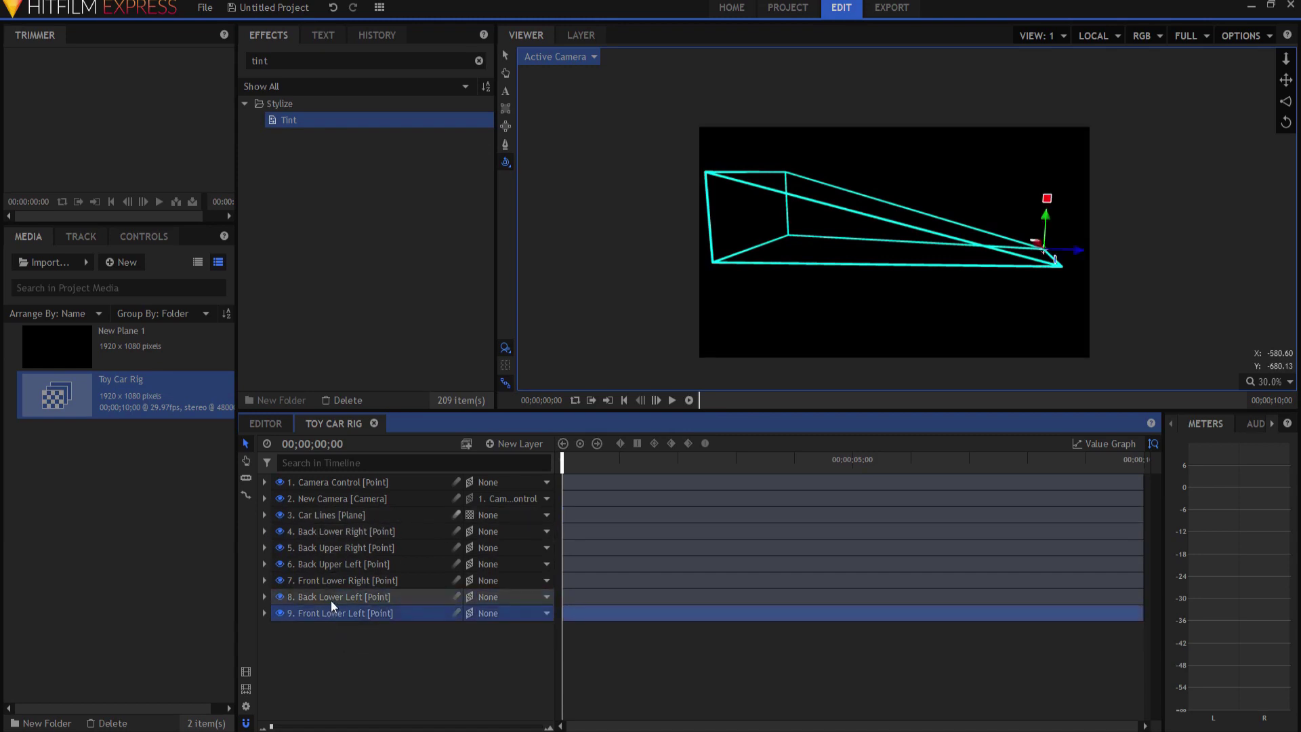
pyautogui.click(332, 579)
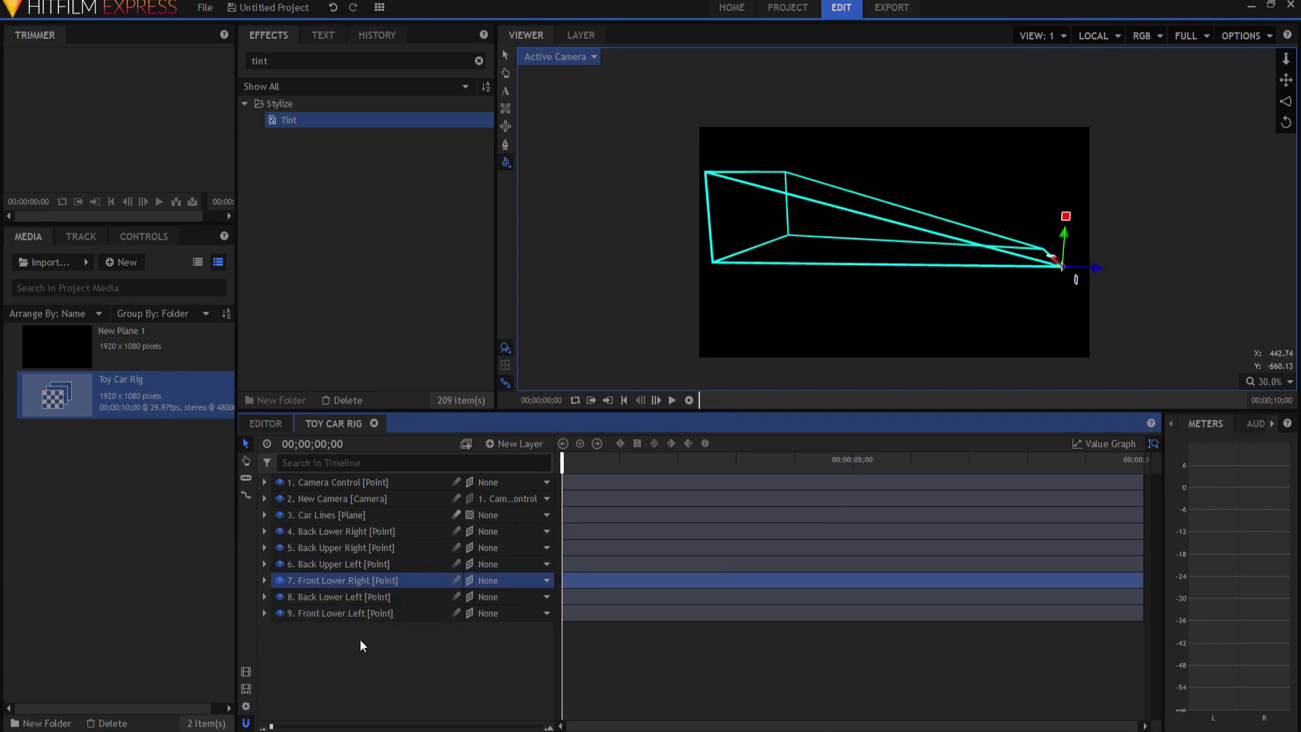
pyautogui.click(328, 613)
pyautogui.rightClick(328, 612)
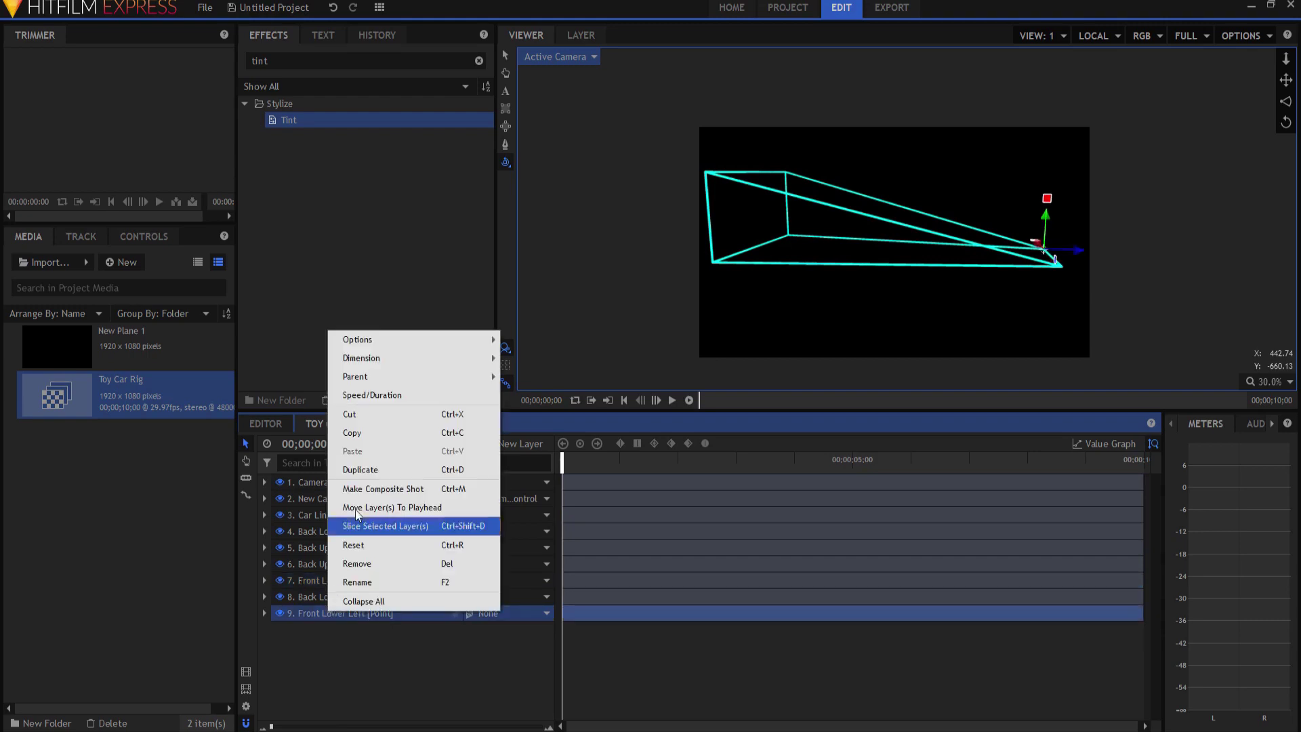
pyautogui.click(368, 469)
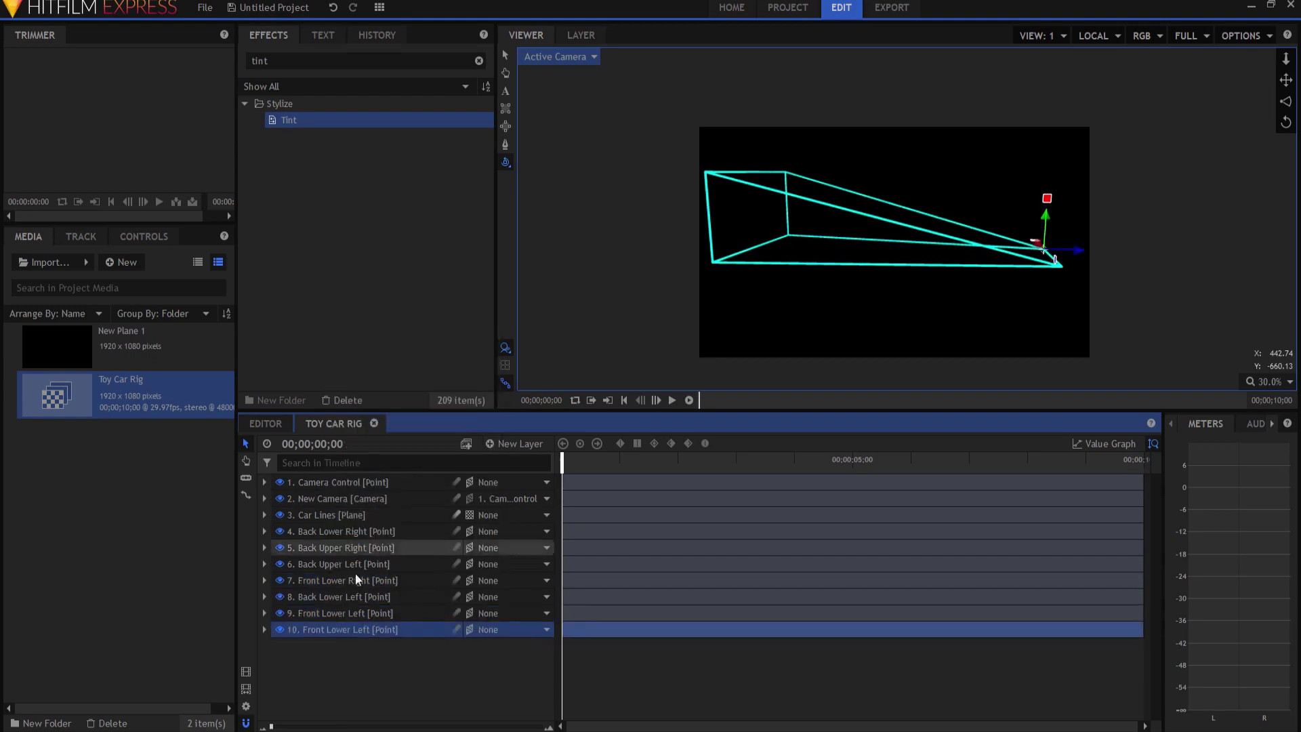
pyautogui.doubleClick(319, 626)
pyautogui.write('M')
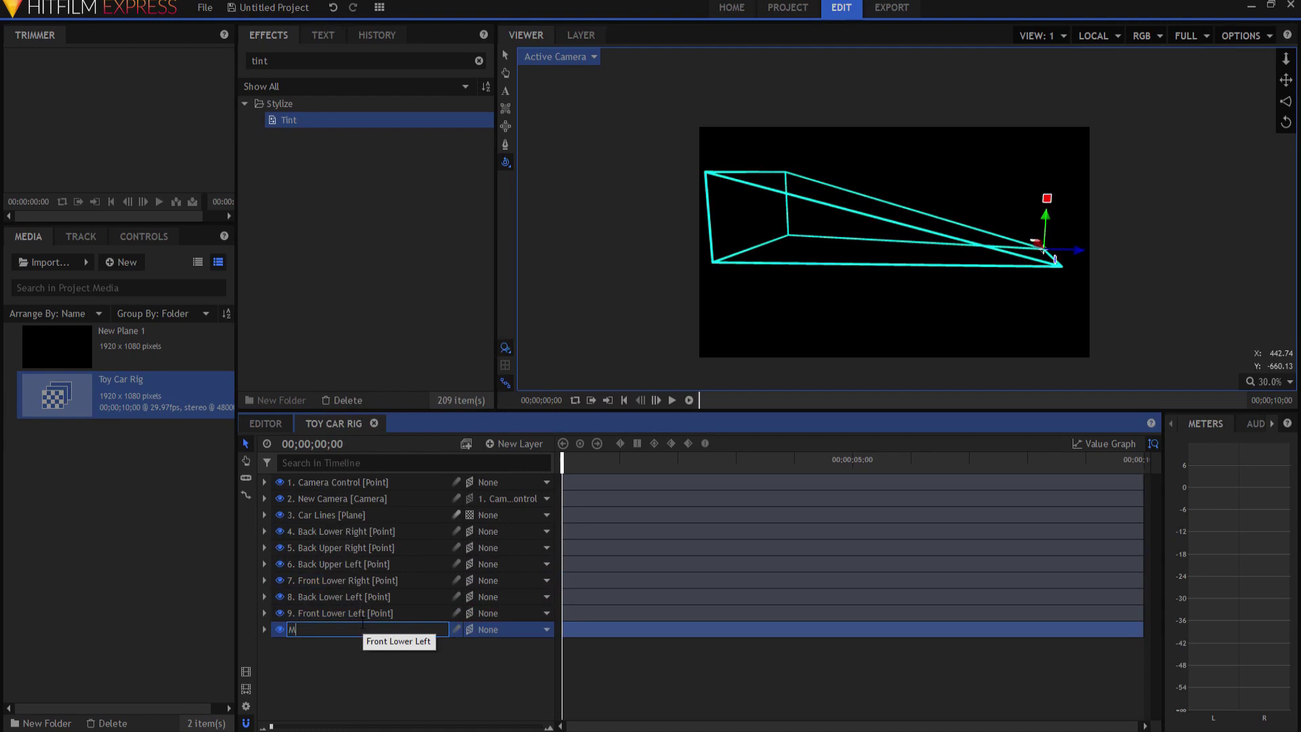
pyautogui.write('atter Control')
pyautogui.press('Return')
# Step: Set the Master Control point's Position X to 0 and move it up to layer 4
pyautogui.click(265, 629)
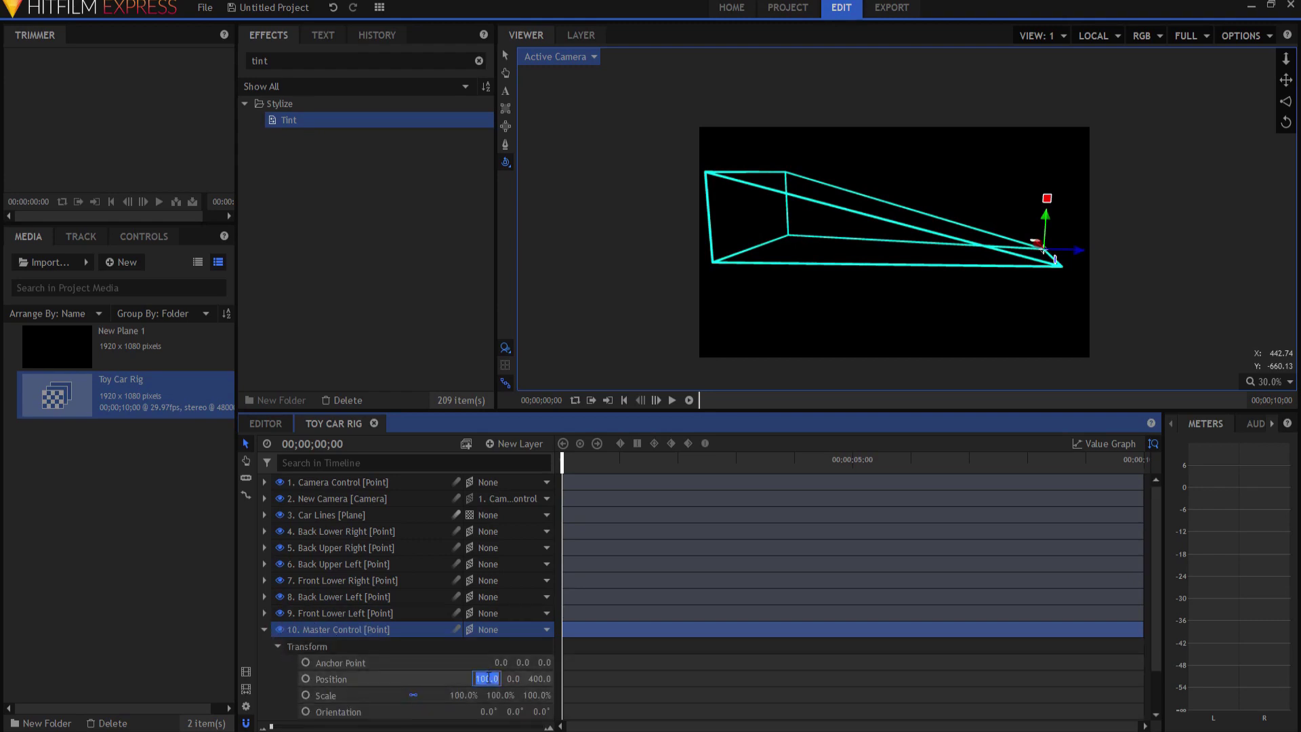
pyautogui.moveTo(486, 678); pyautogui.dragTo(494, 678)
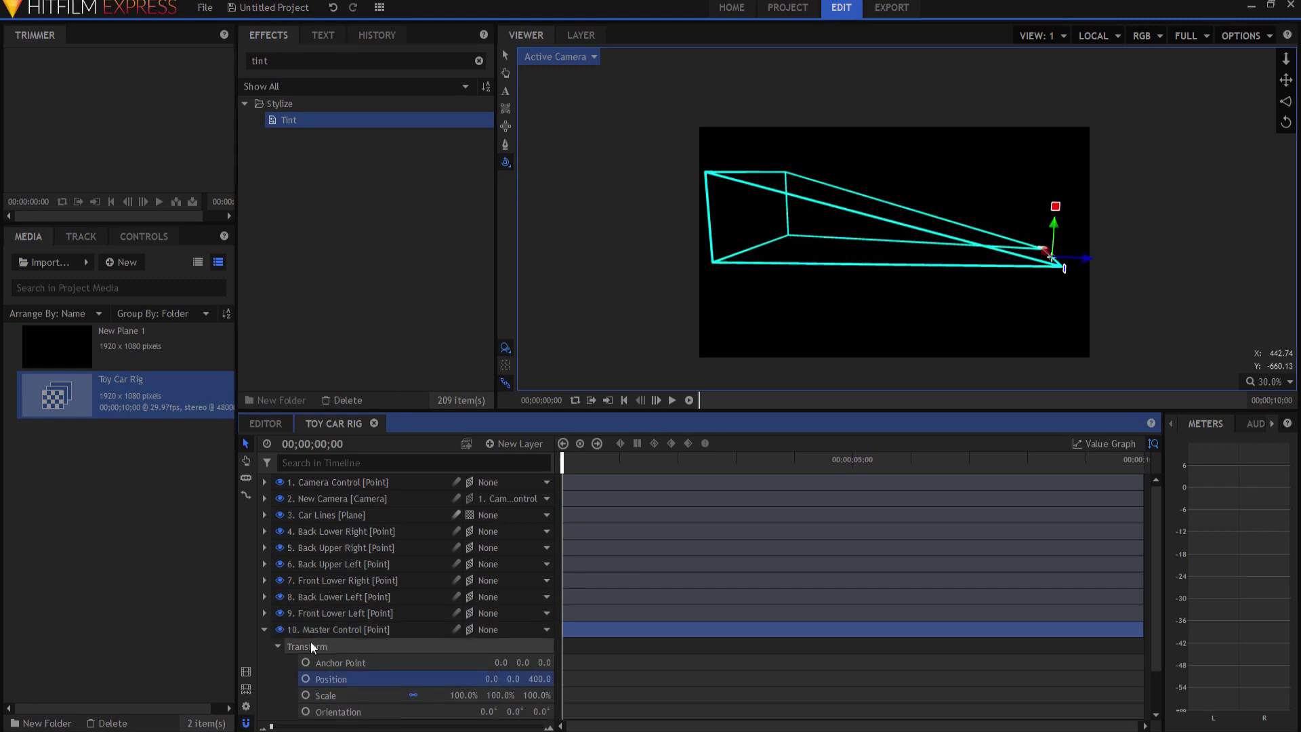
pyautogui.click(264, 629)
pyautogui.moveTo(338, 627); pyautogui.dragTo(342, 523)
# Step: Parent the six corner point layers 5–10 to Master Control
pyautogui.moveTo(323, 685); pyautogui.dragTo(358, 544)
pyautogui.click(505, 547)
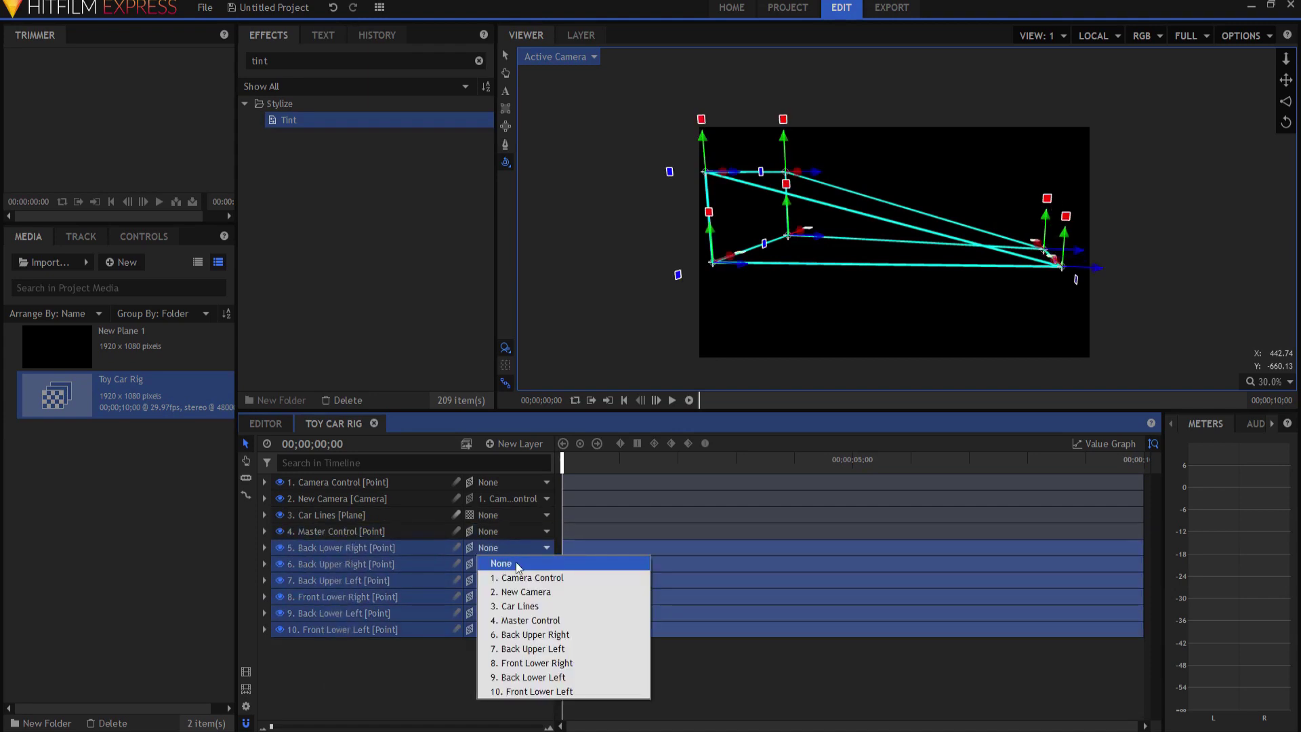
pyautogui.click(526, 620)
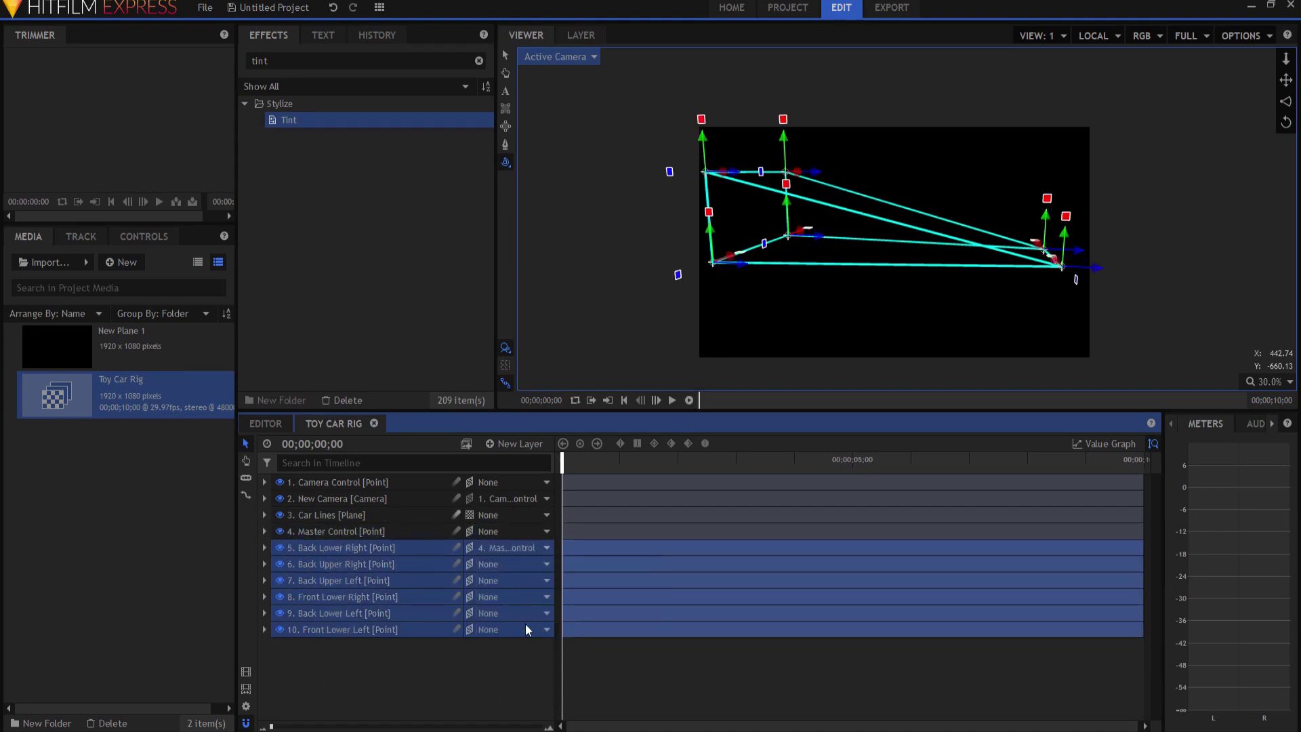